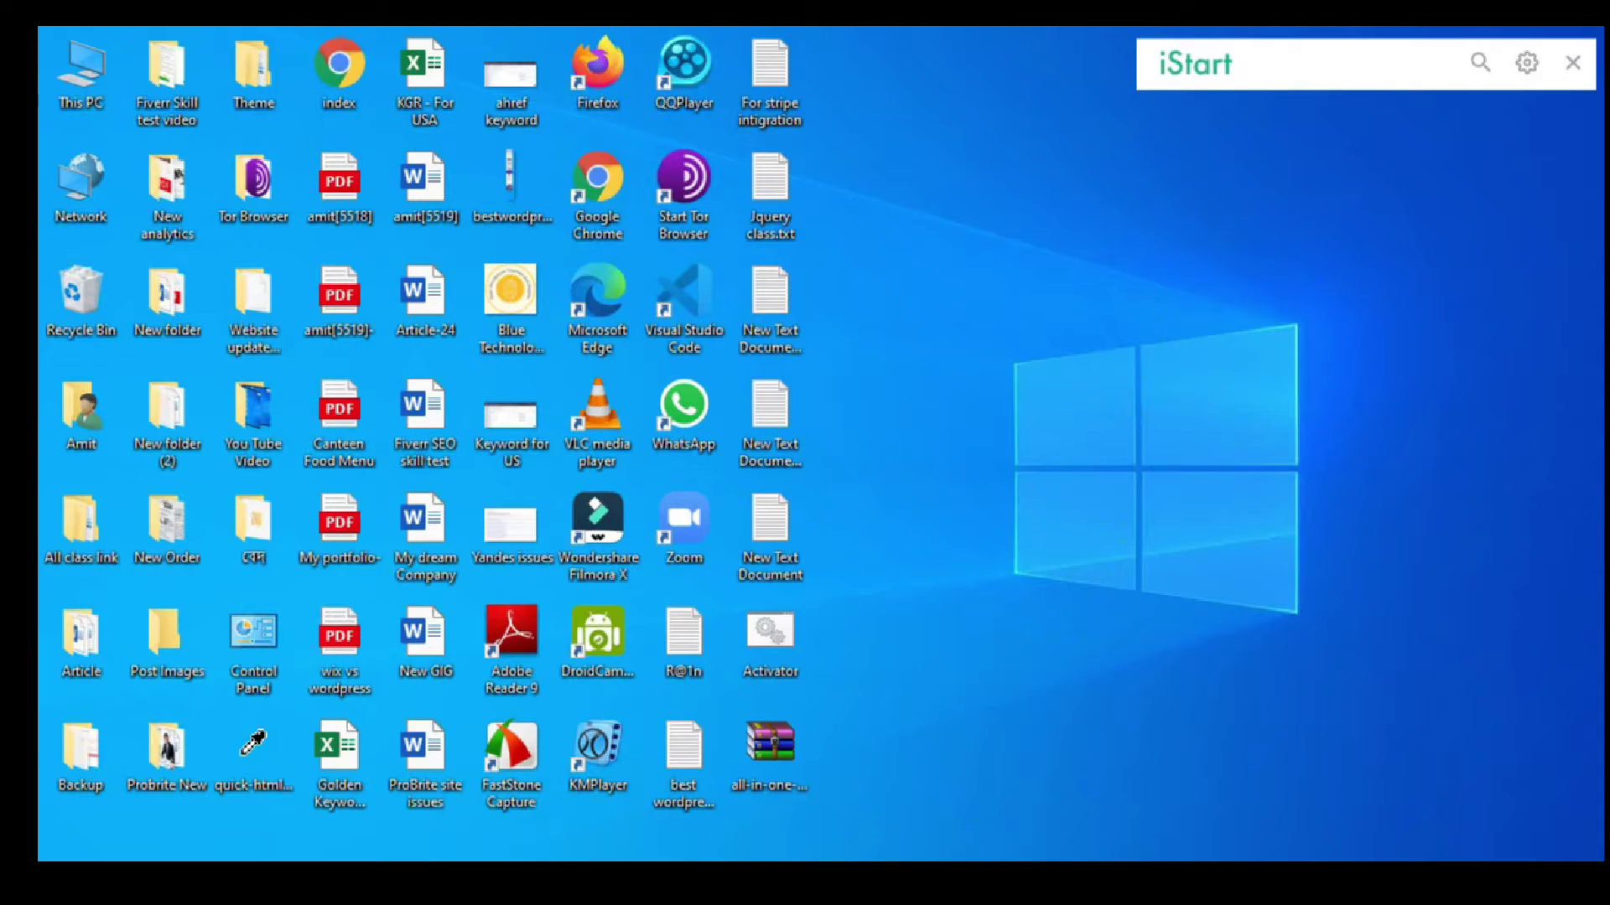
Open the WordPress menu management page under Appearance and review the existing menu's structure
click(734, 748)
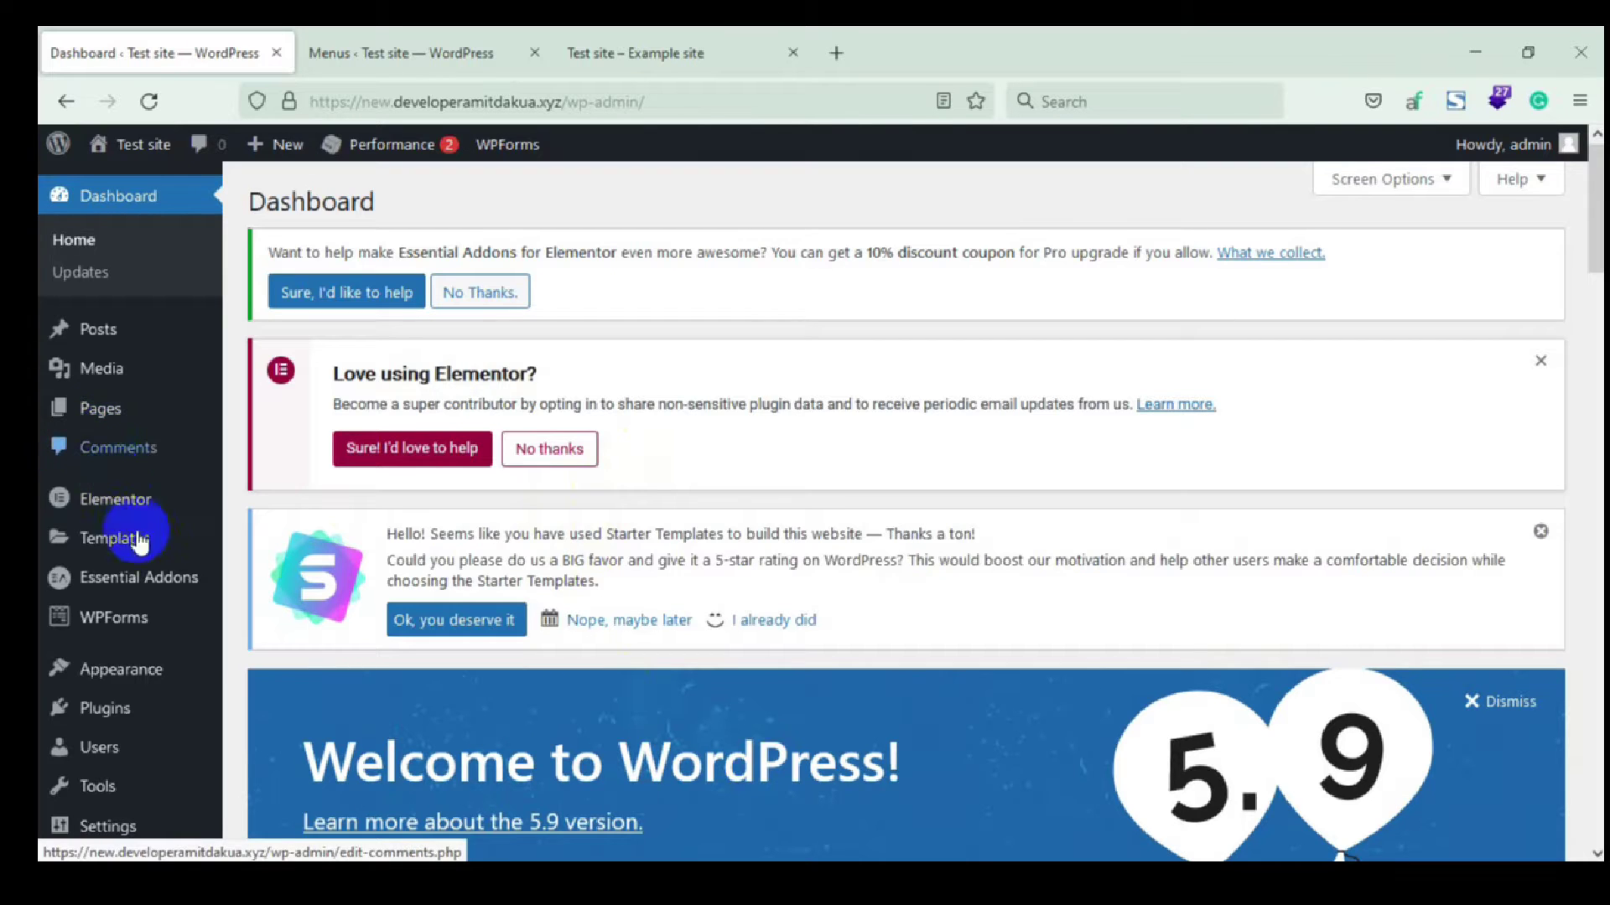
mouse_move(117, 666)
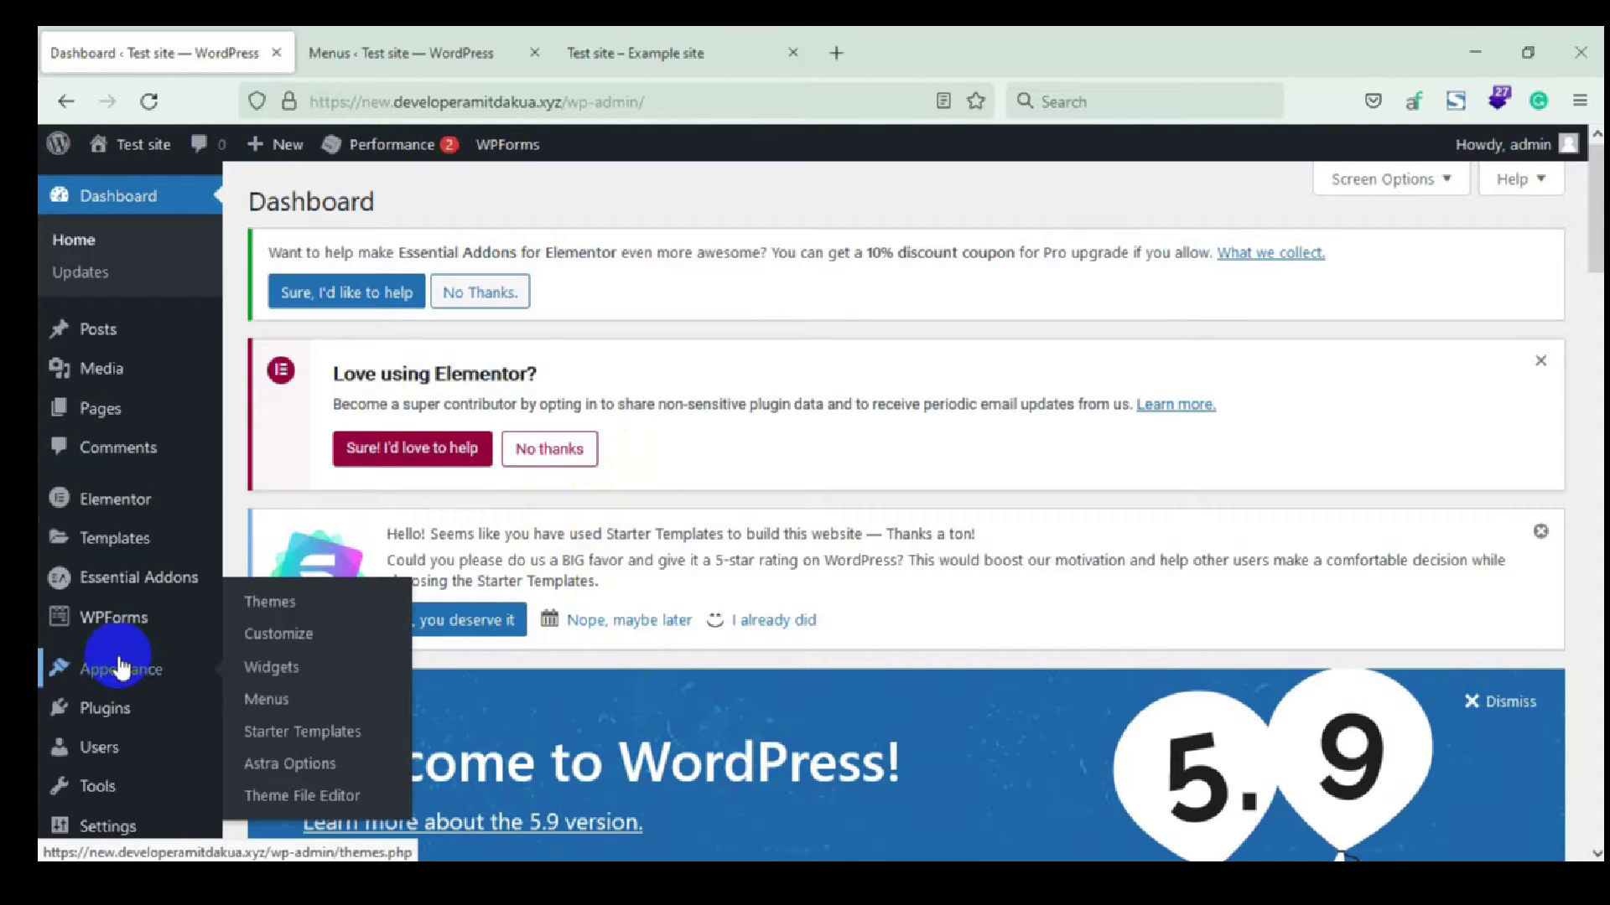
middle_click(281, 717)
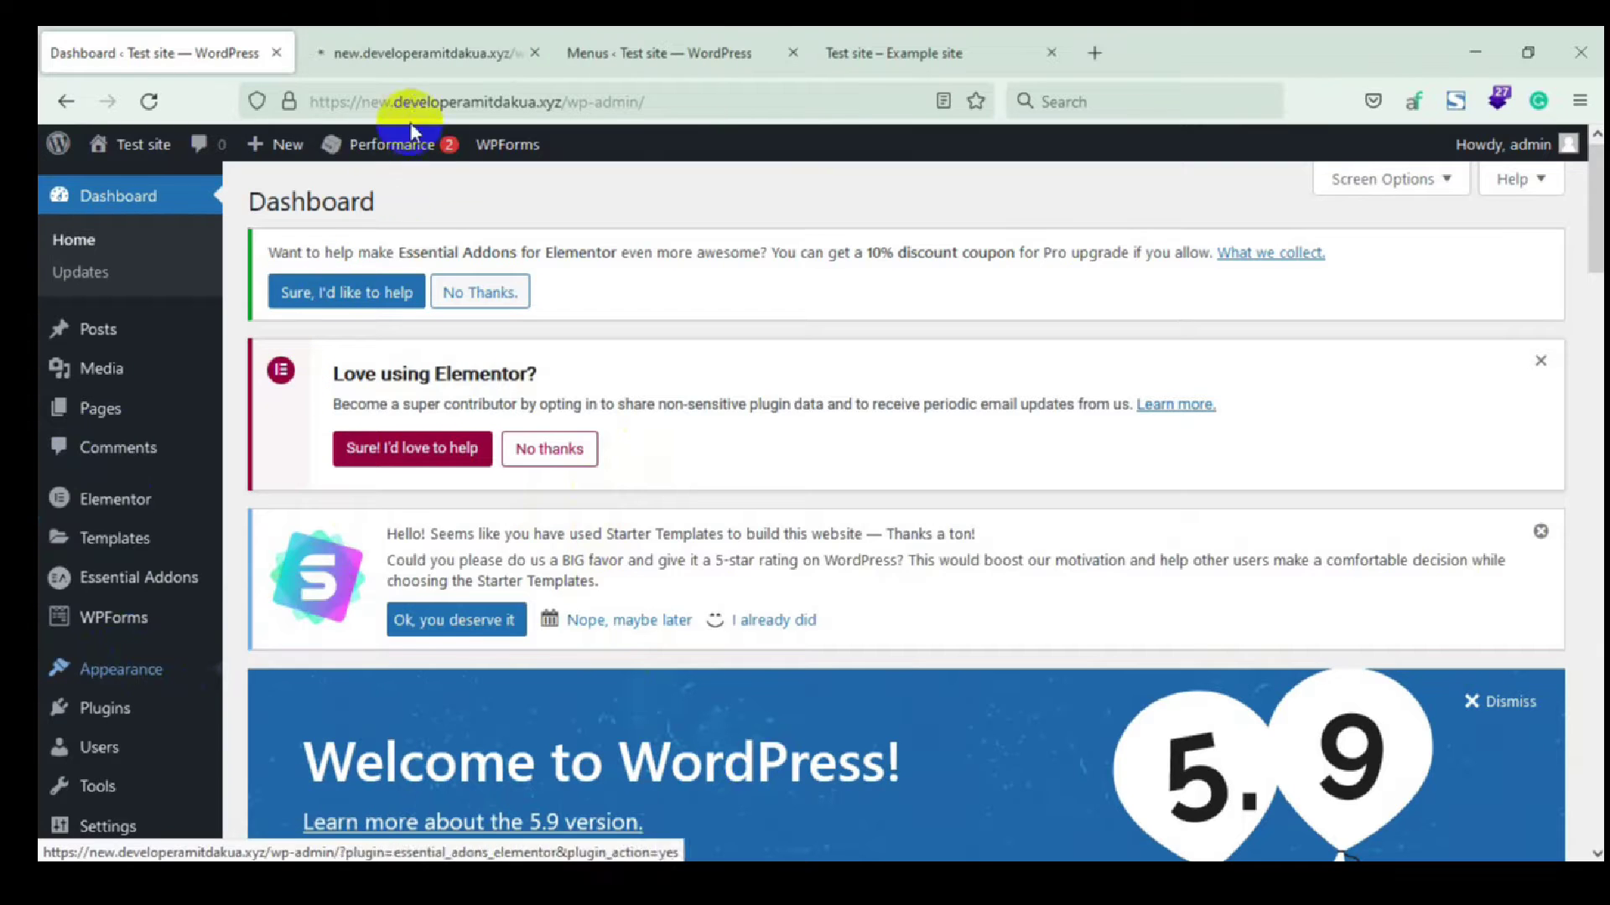
click(420, 69)
click(793, 53)
scroll(537, 411, down, 7)
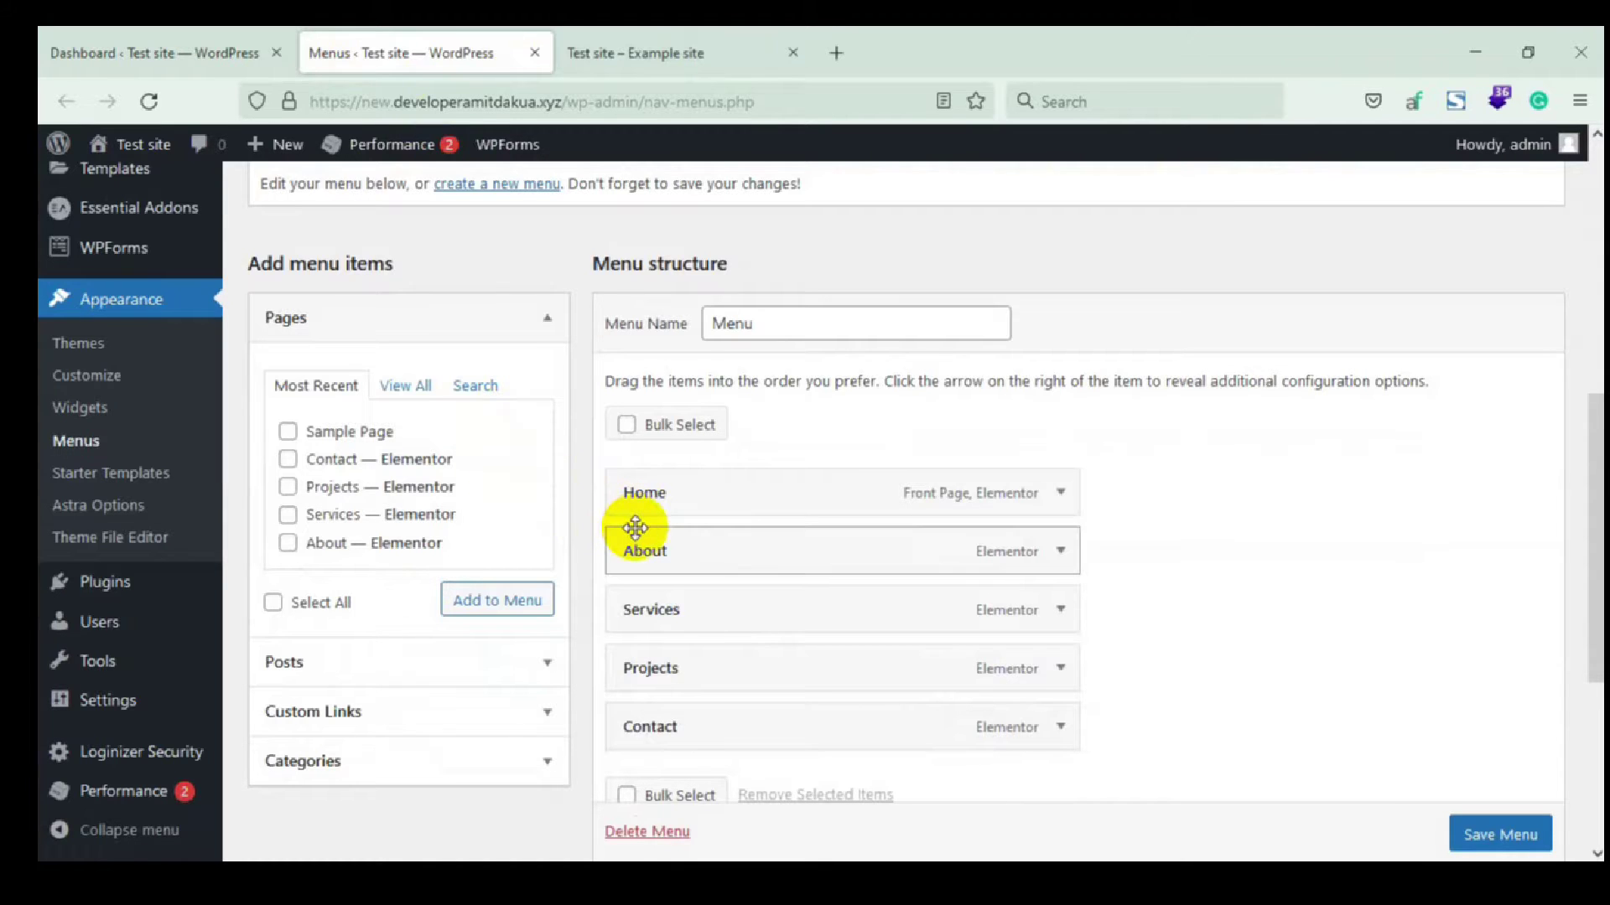
scroll(635, 528, up, 3)
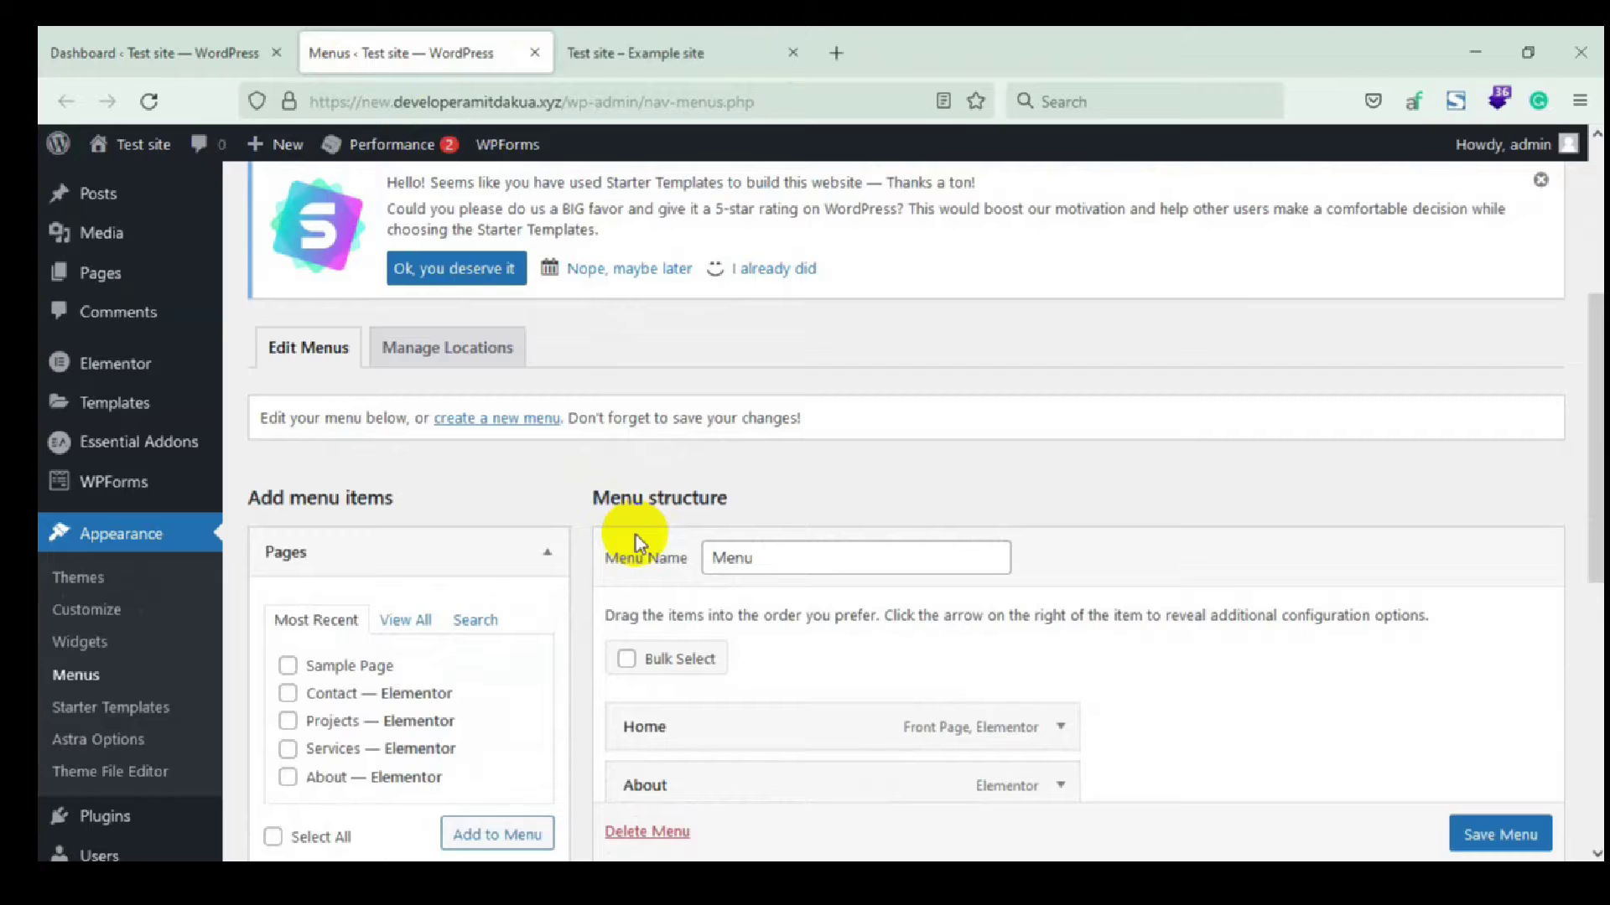
Create a new menu named "Test Menu" and assign it to the Primary Menu display location
click(484, 433)
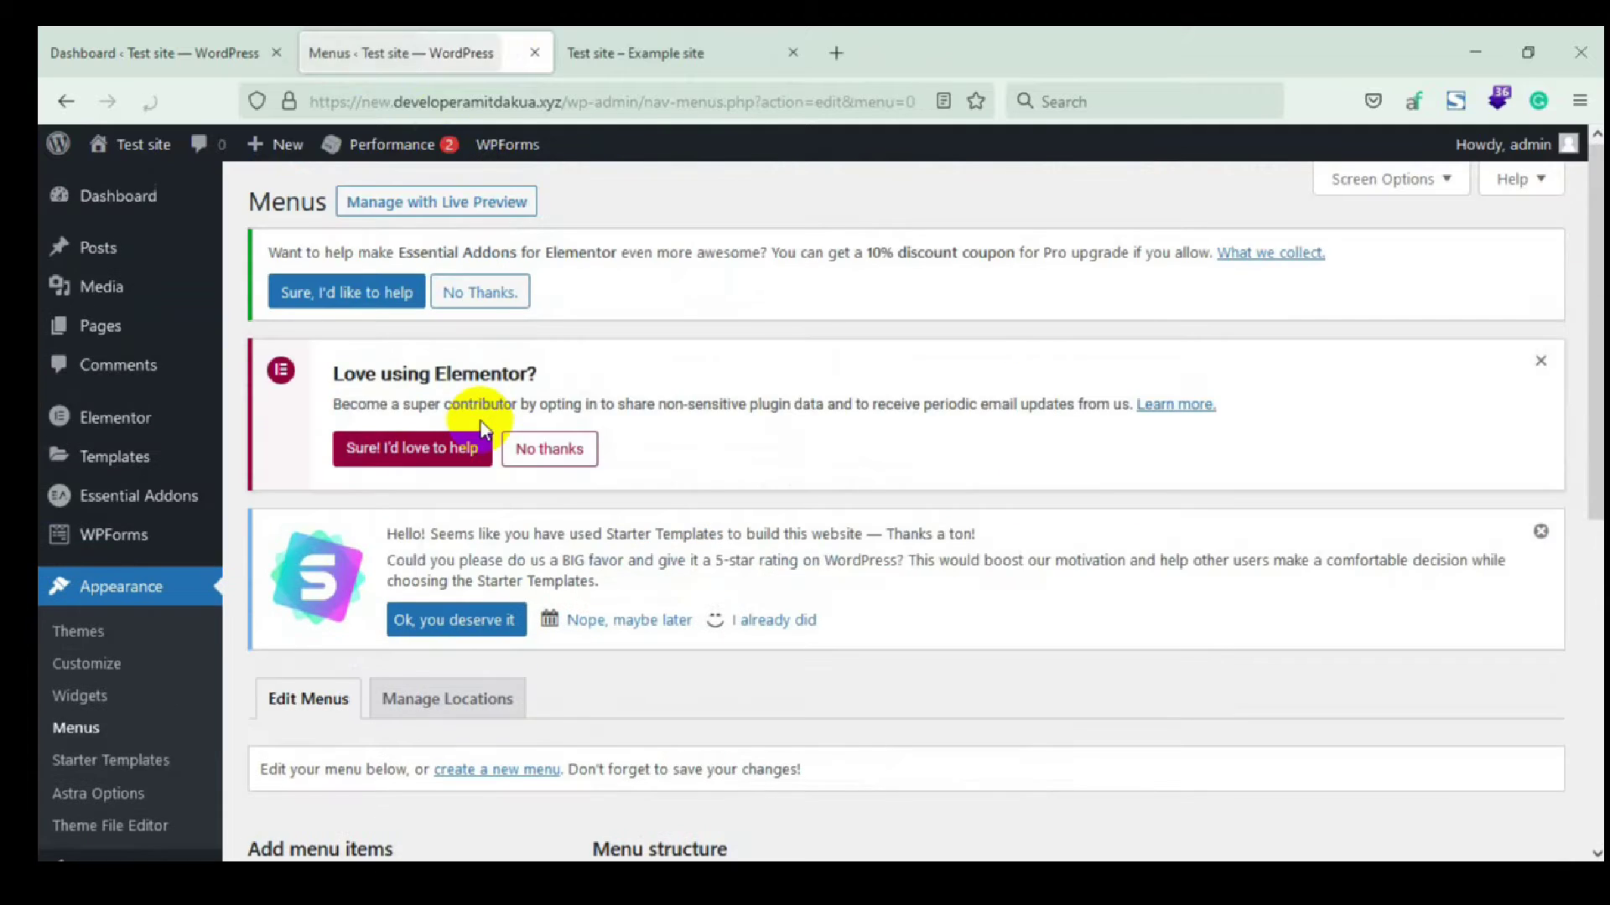
scroll(509, 471, down, 5)
click(726, 442)
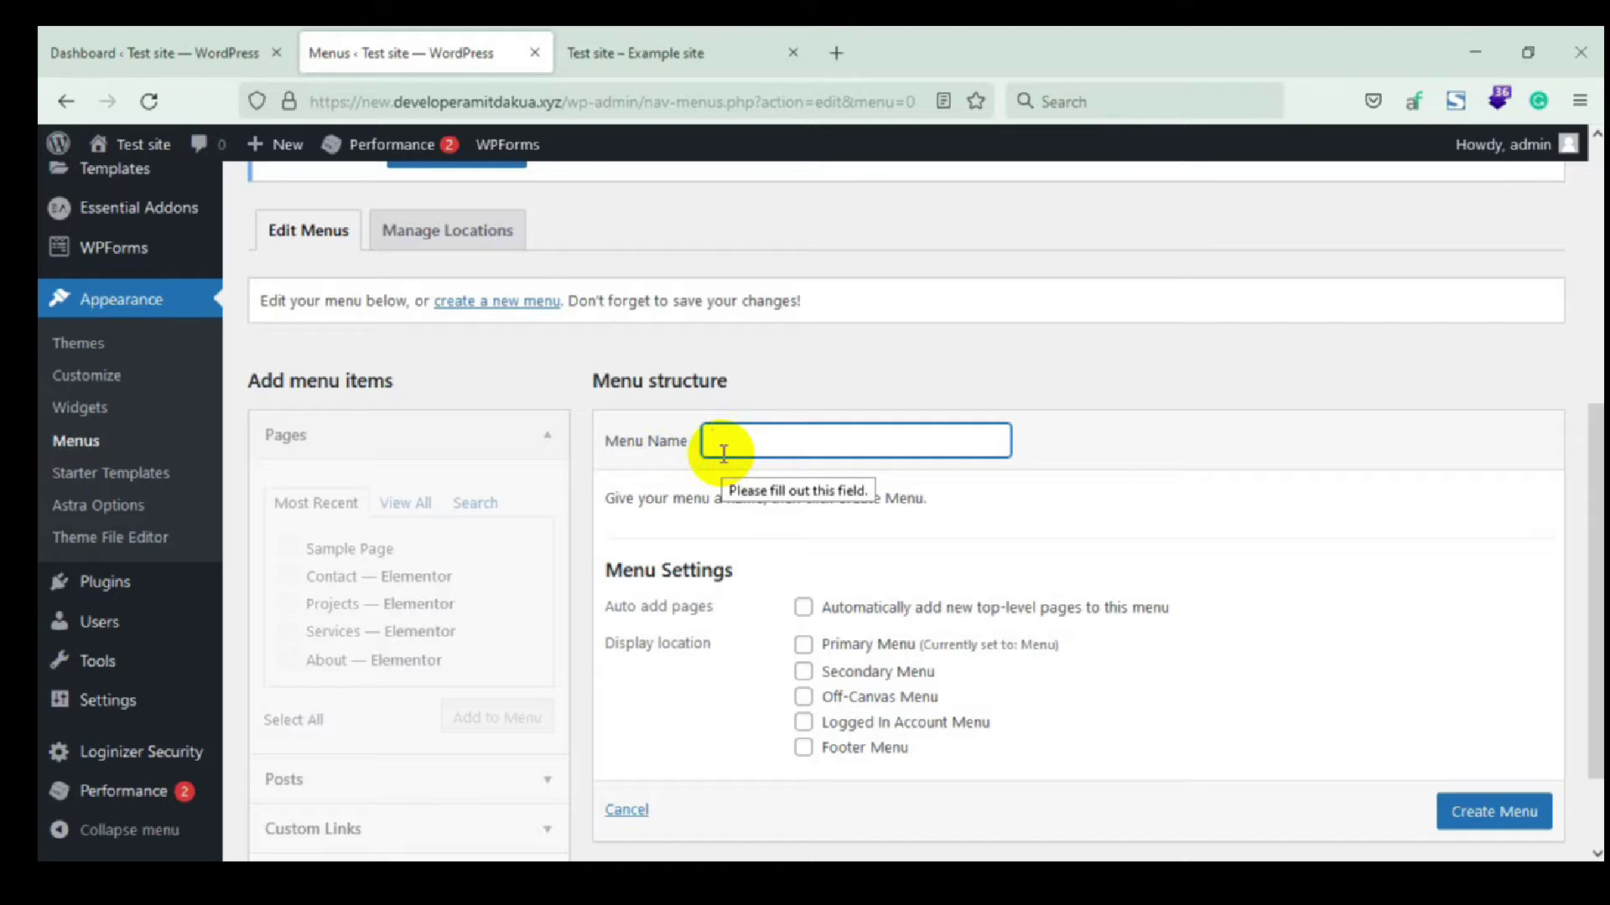
text(Test)
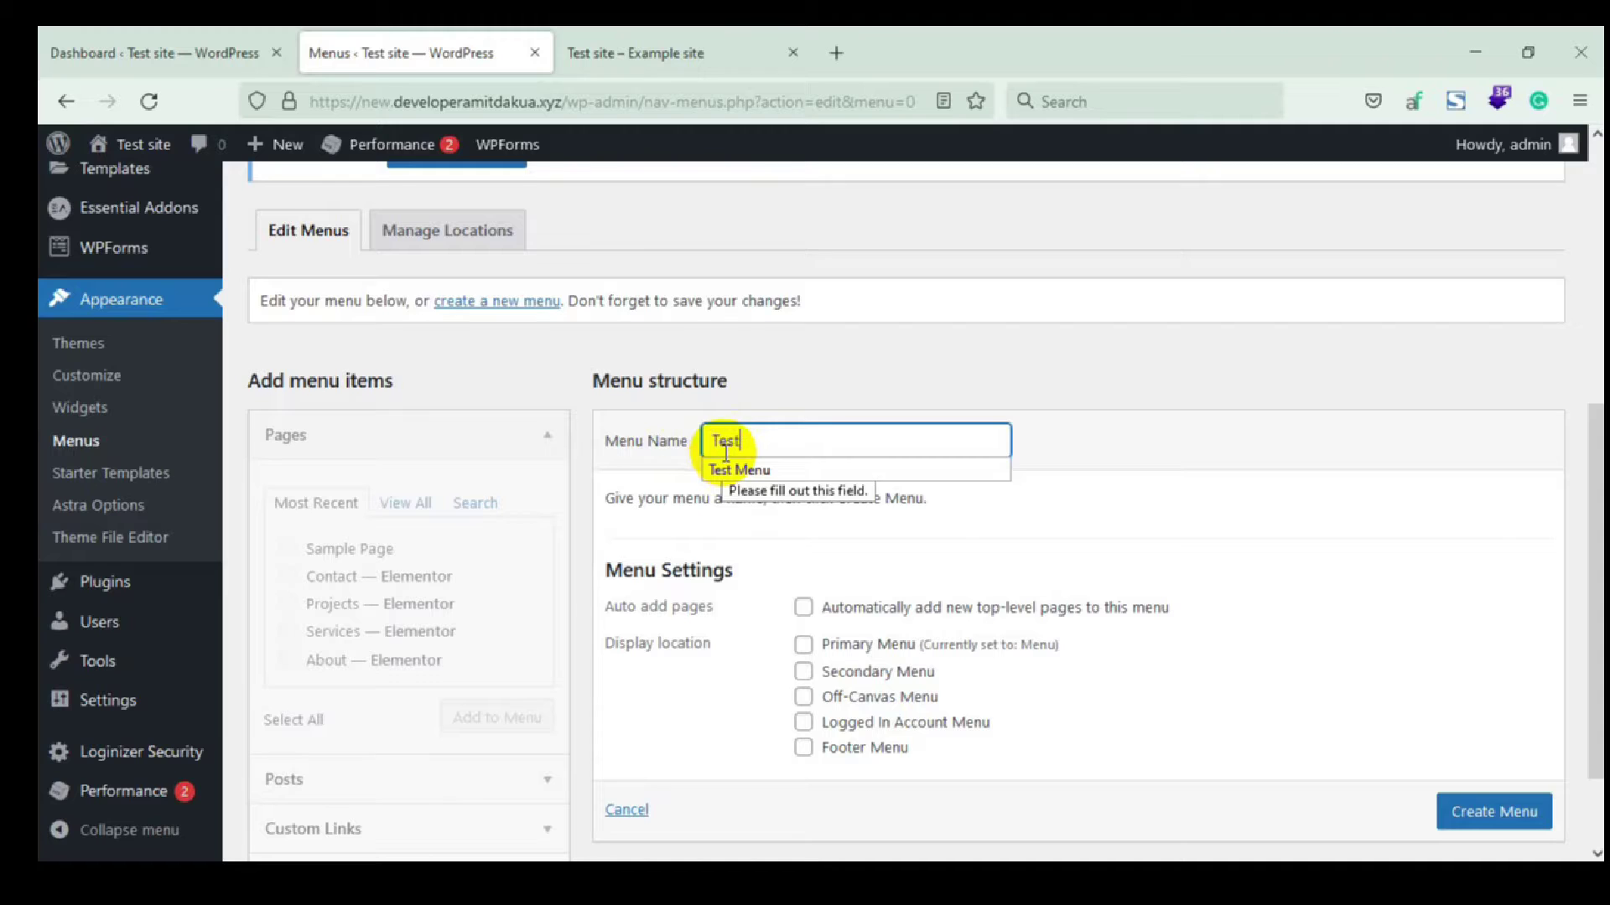
click(768, 470)
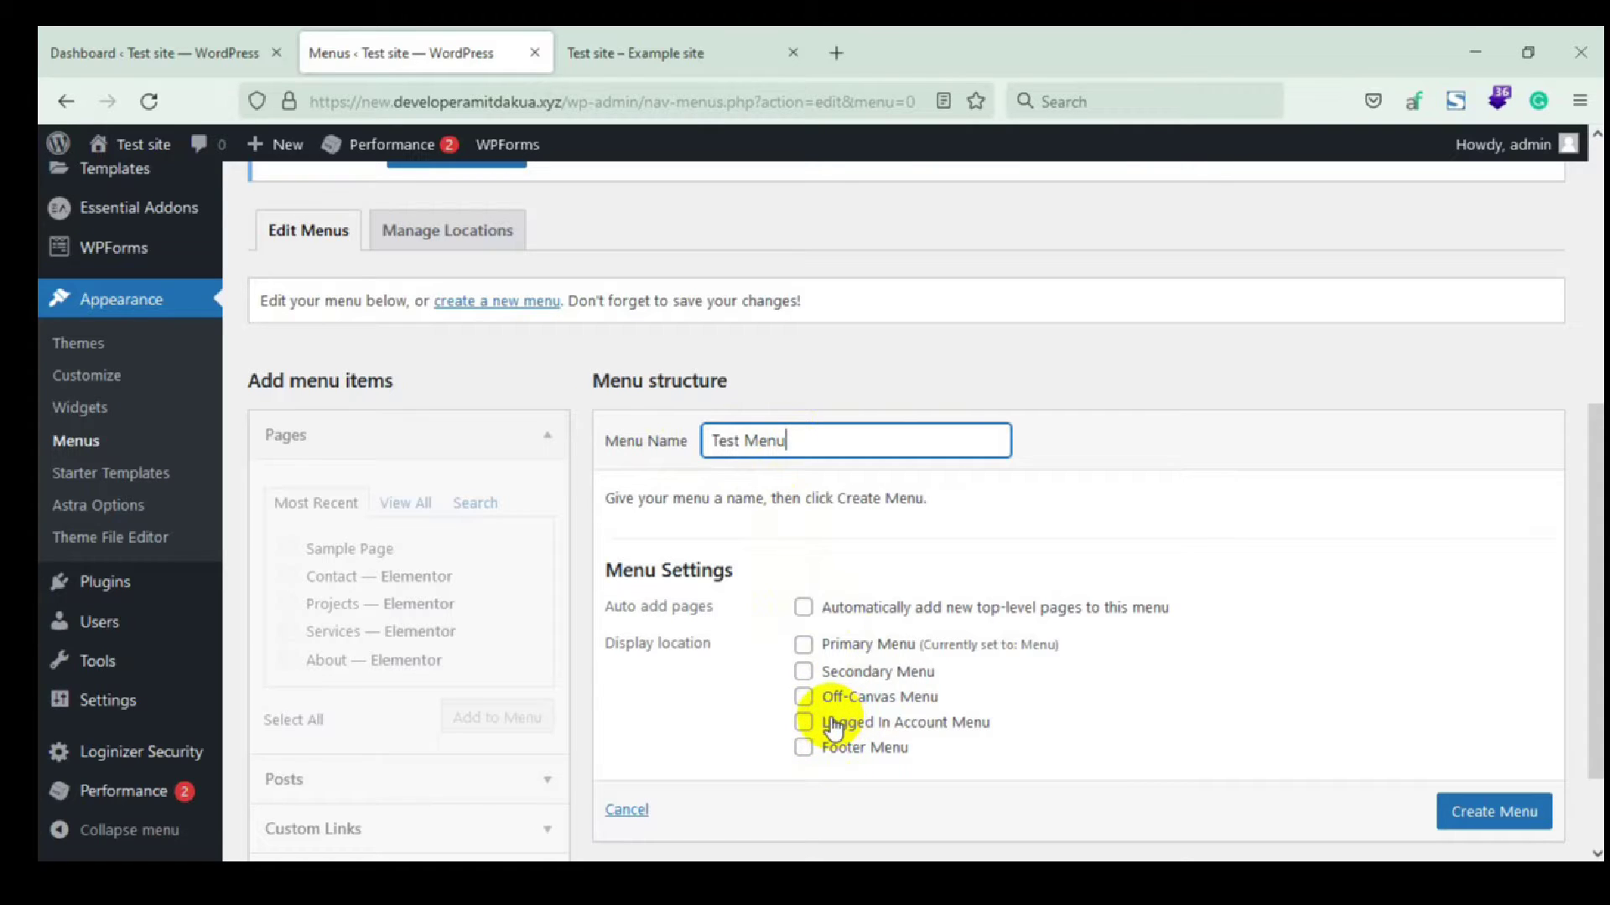
click(804, 647)
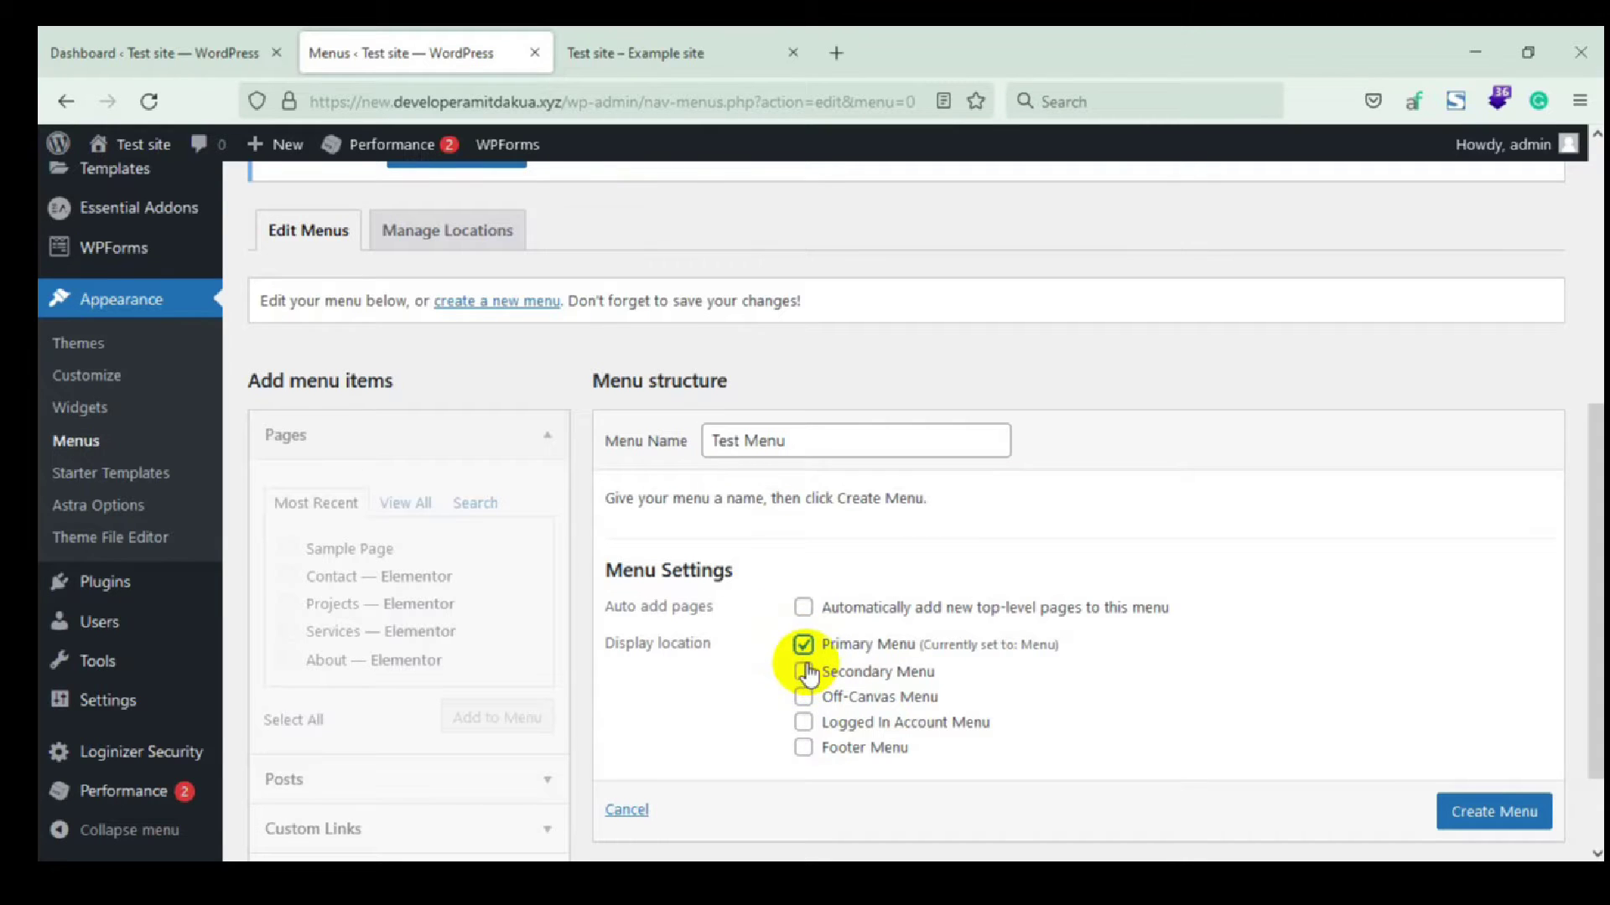
scroll(1200, 736, down, 2)
click(1476, 704)
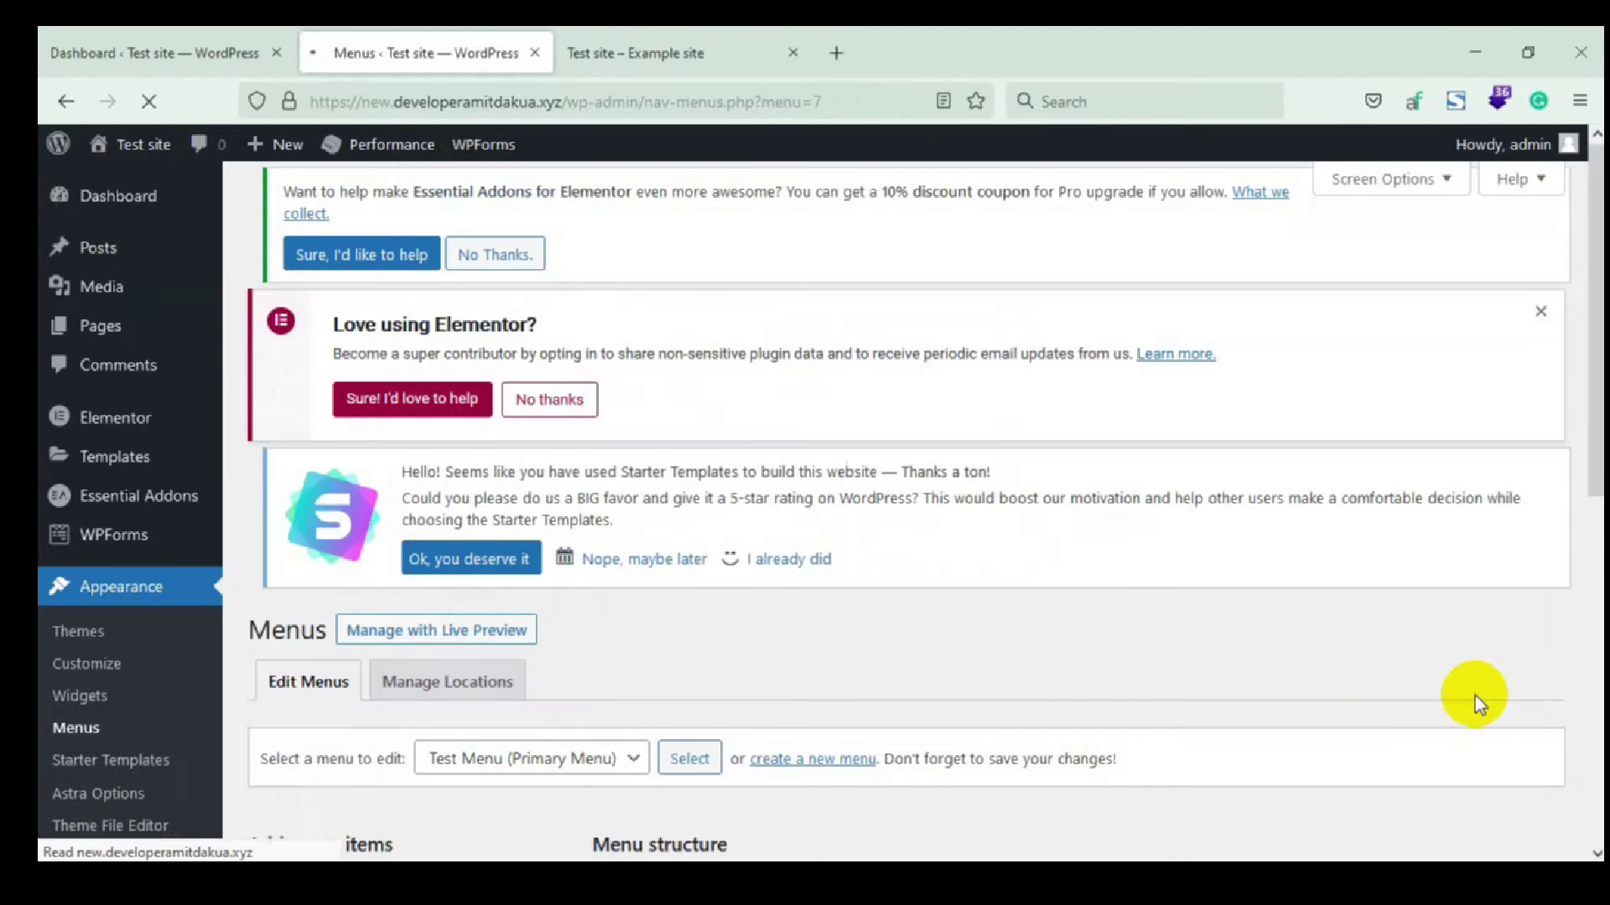
Add the "Hello world!" post to Test Menu and remove that item again
scroll(1012, 669, down, 2)
scroll(1013, 669, down, 5)
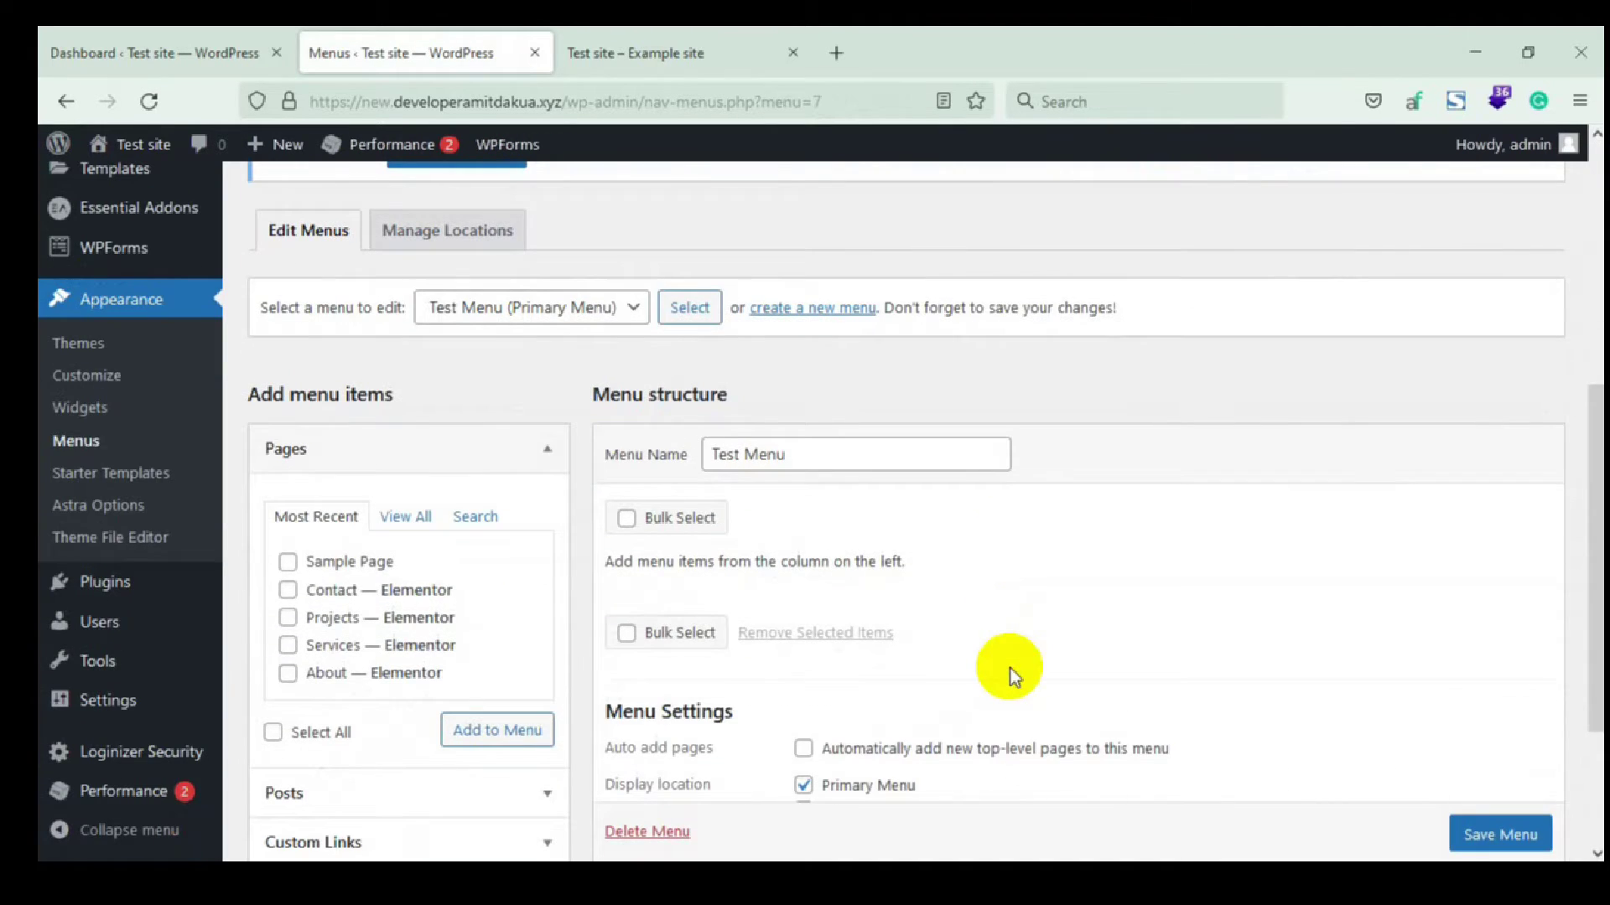
scroll(1009, 667, down, 2)
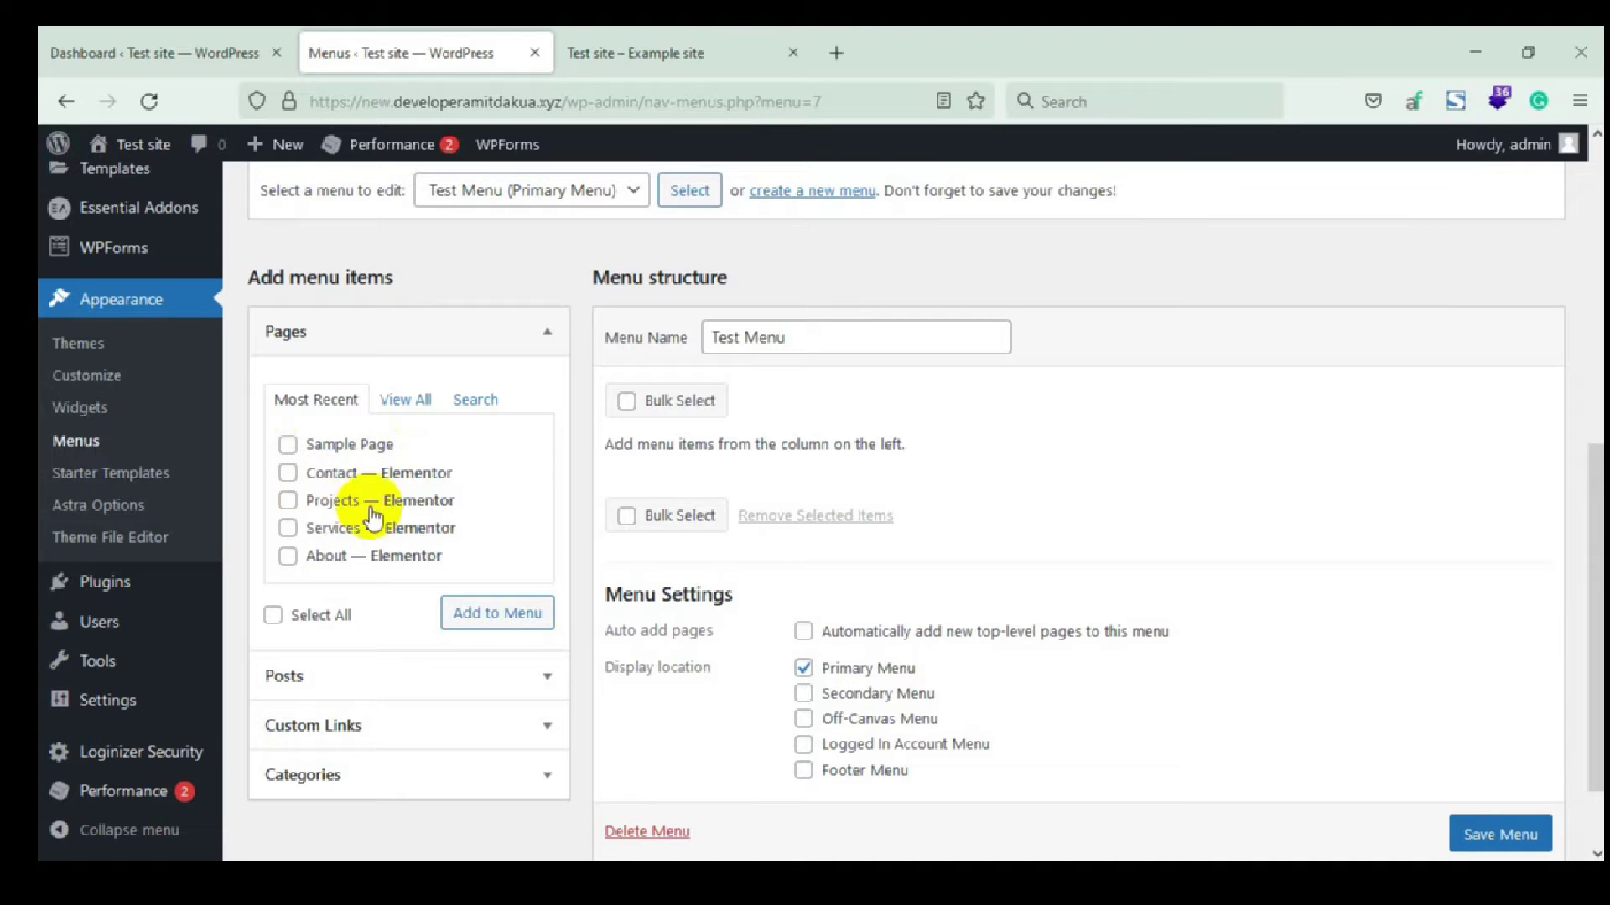
scroll(373, 591, down, 2)
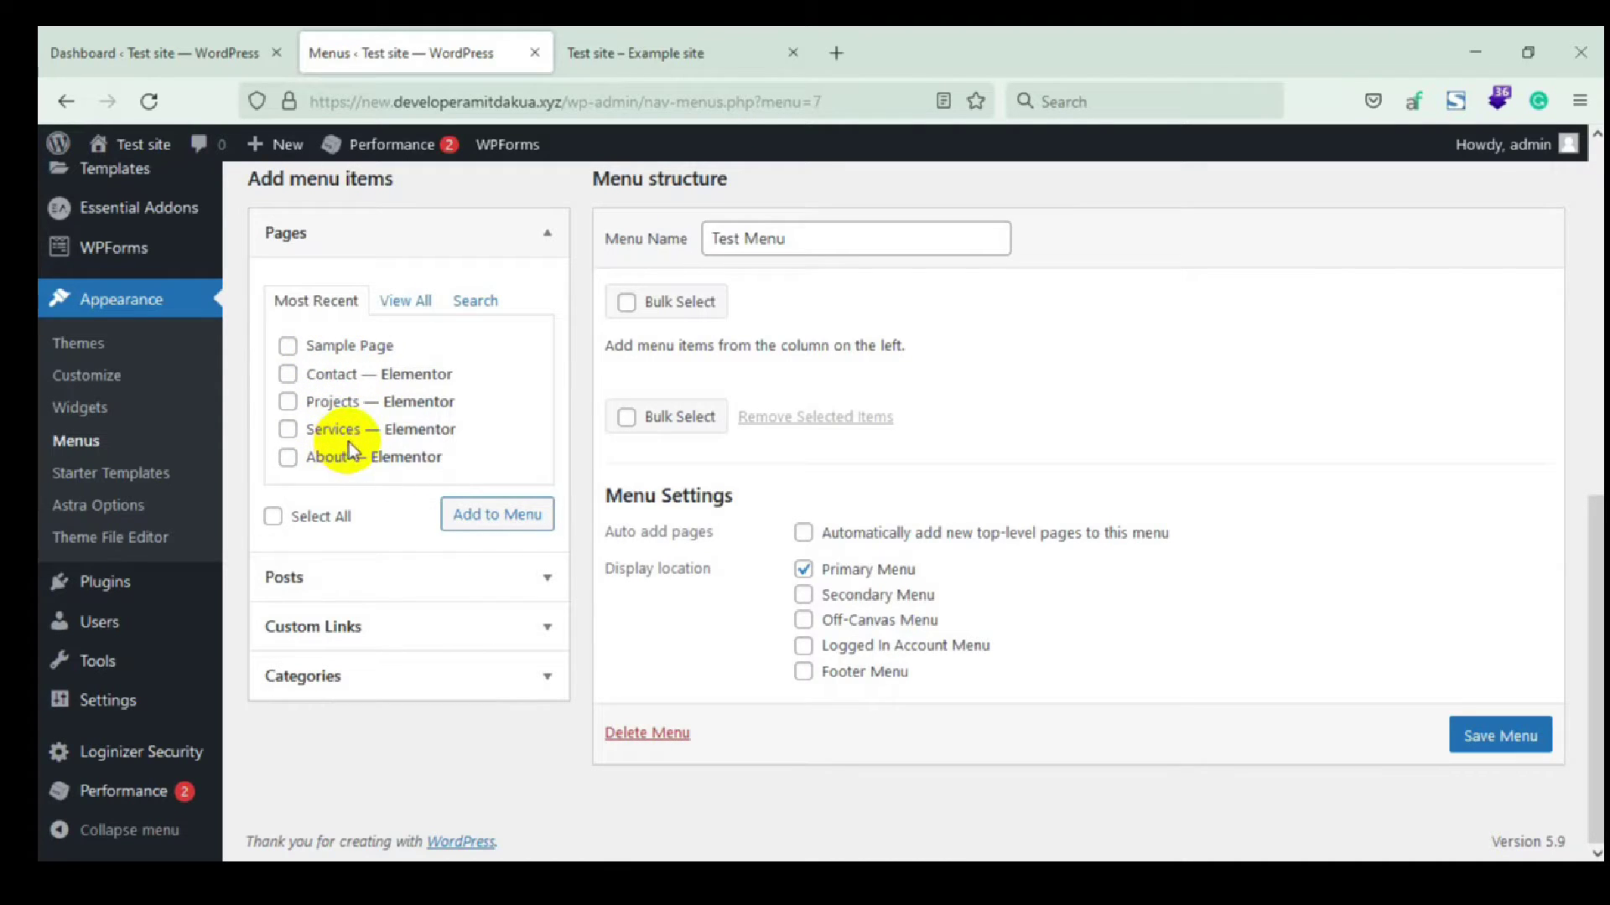
click(535, 580)
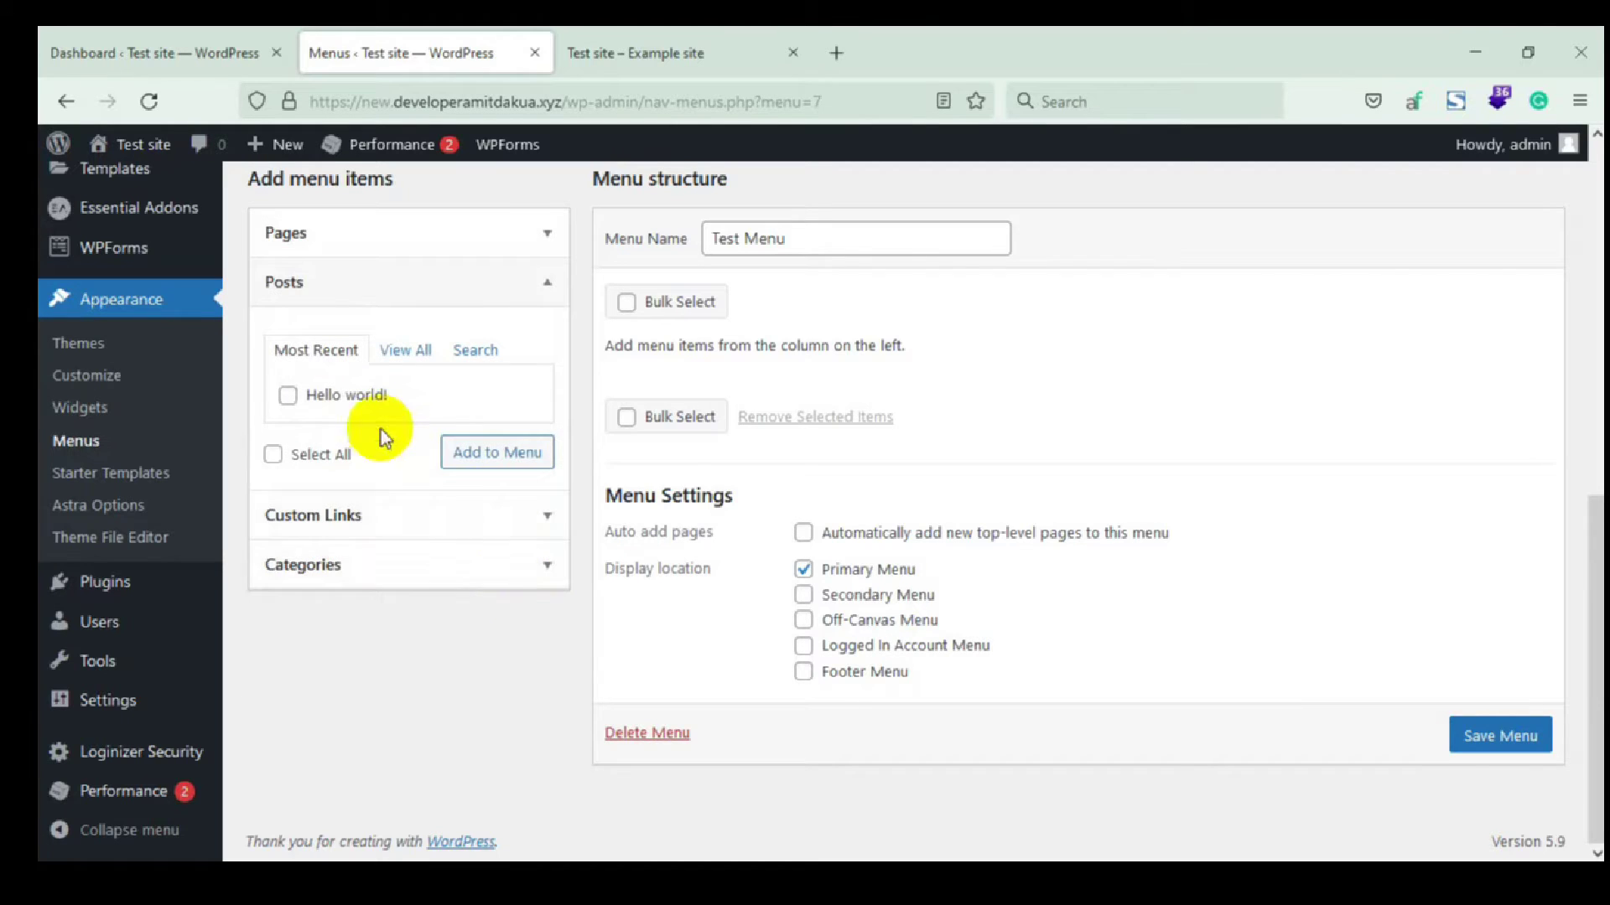
click(290, 405)
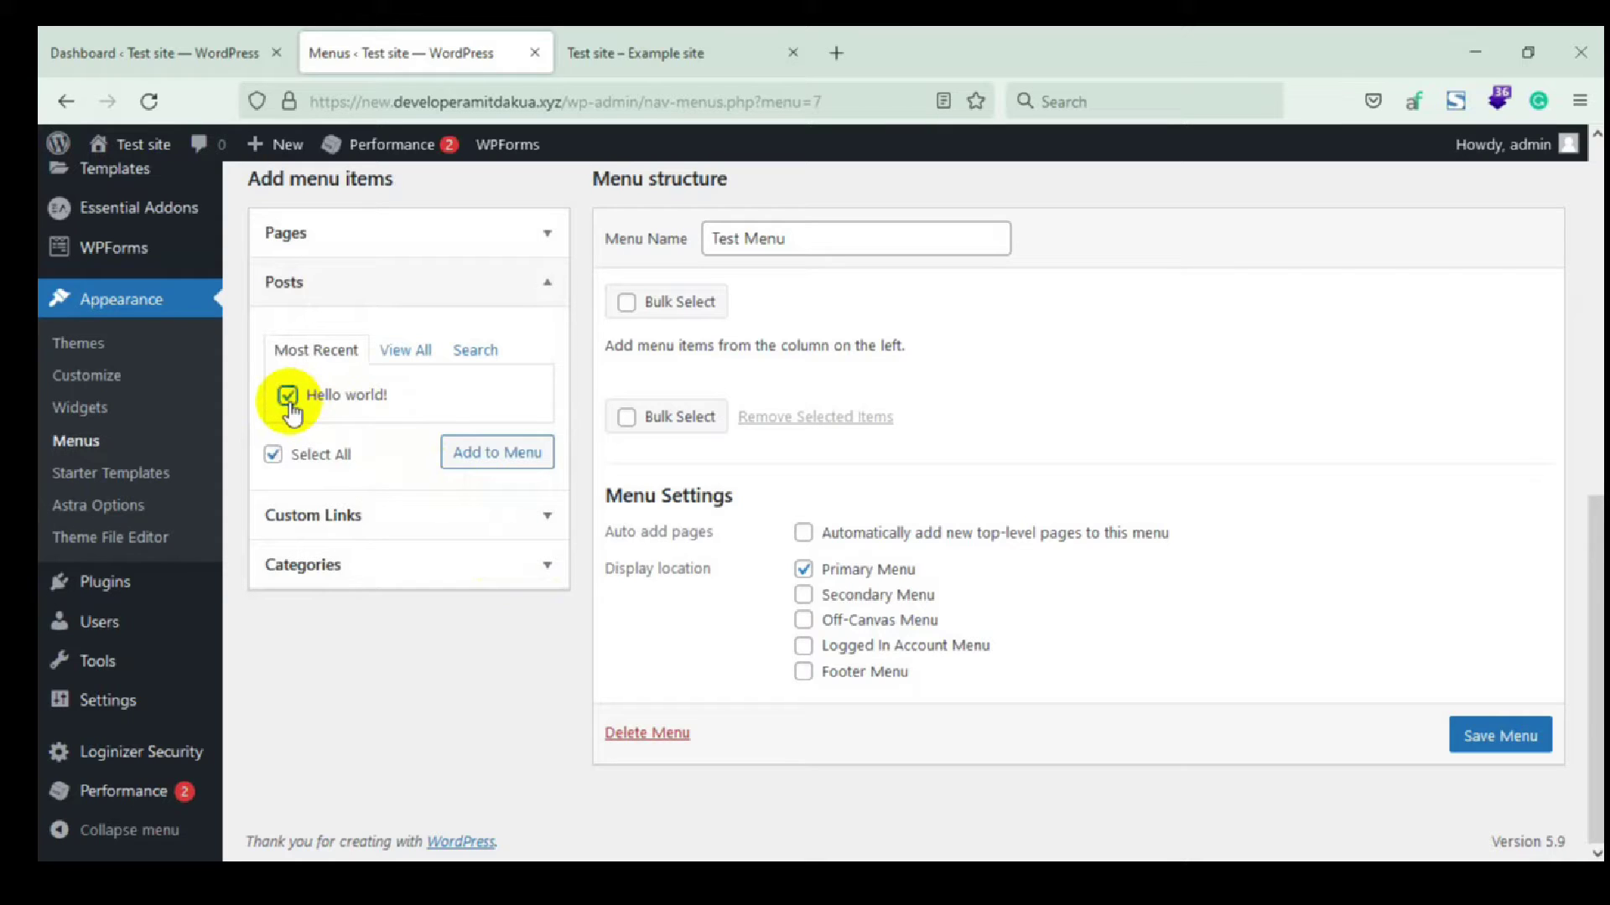
click(493, 461)
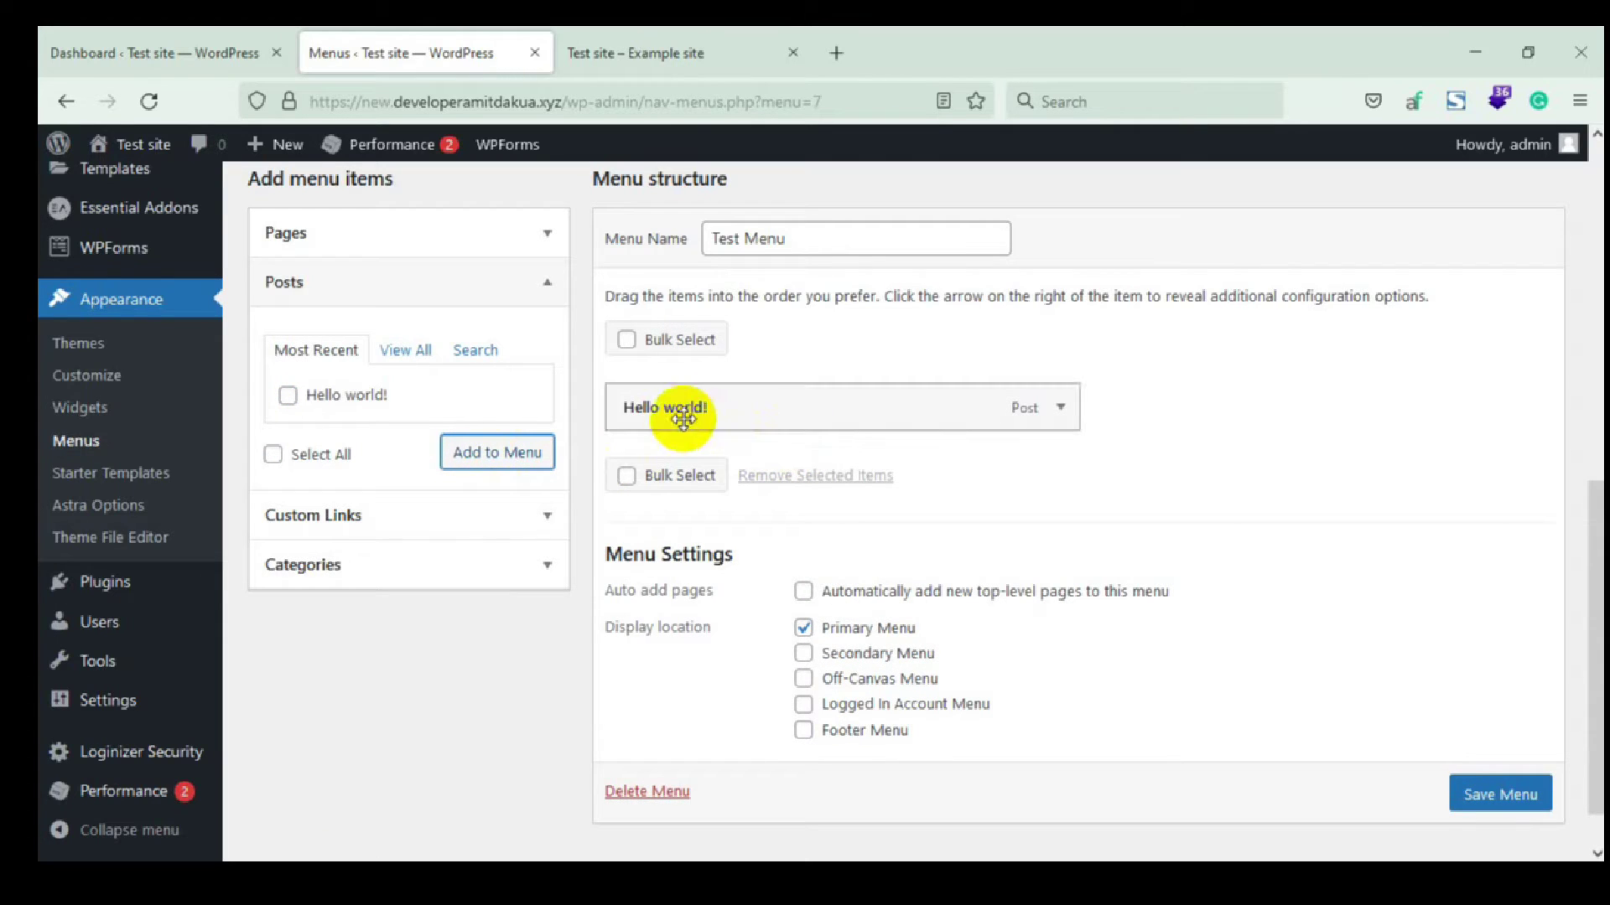
click(1062, 411)
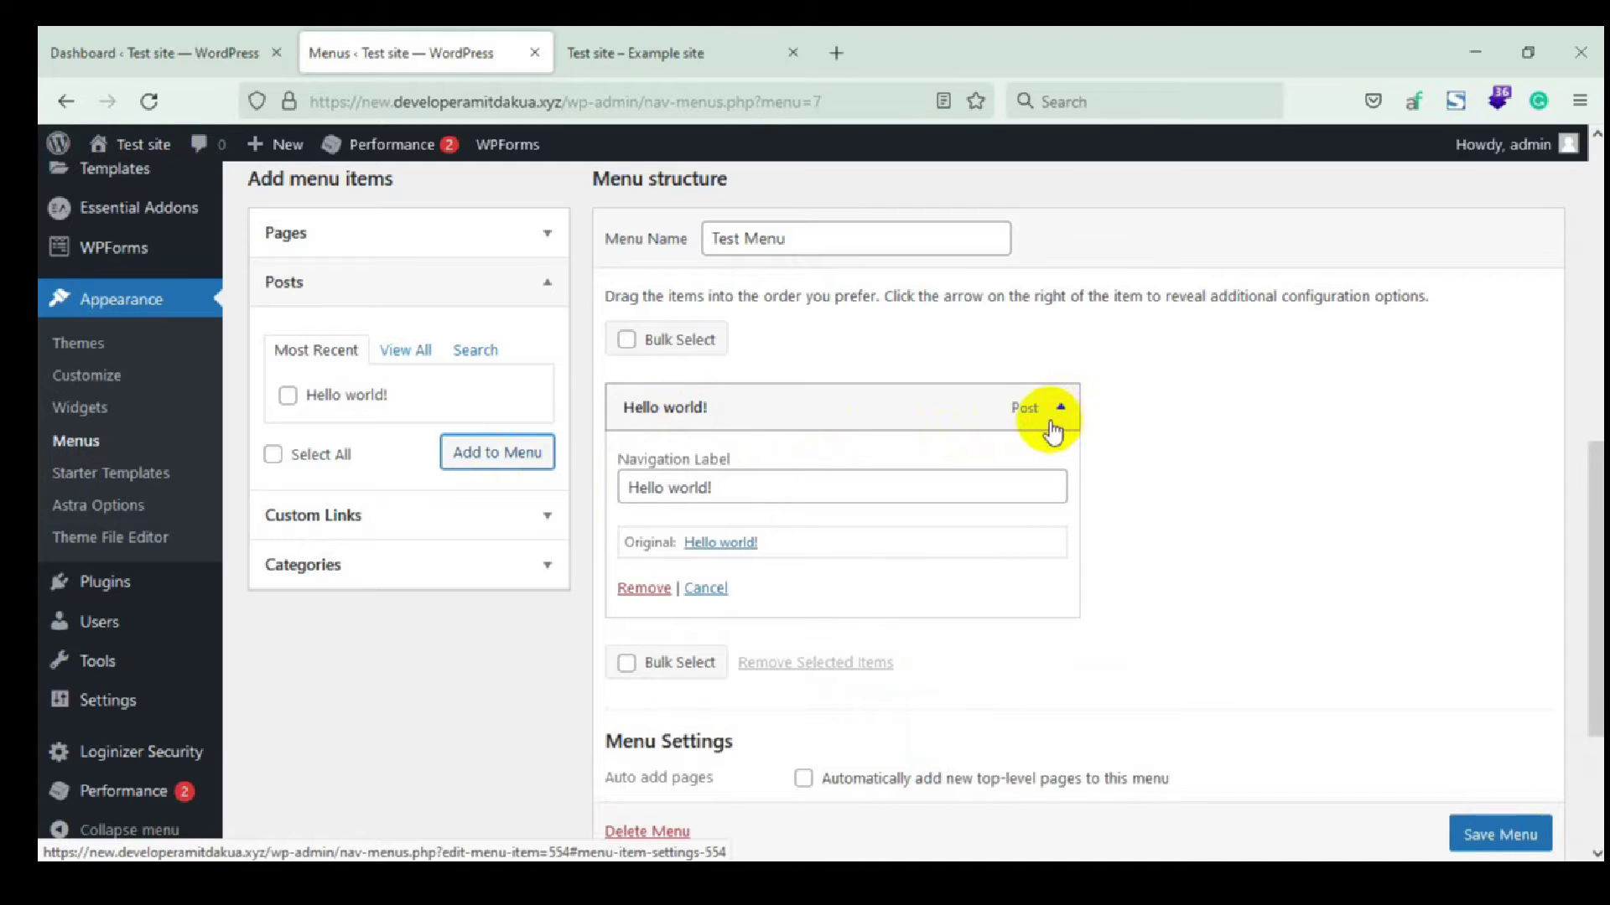
click(651, 590)
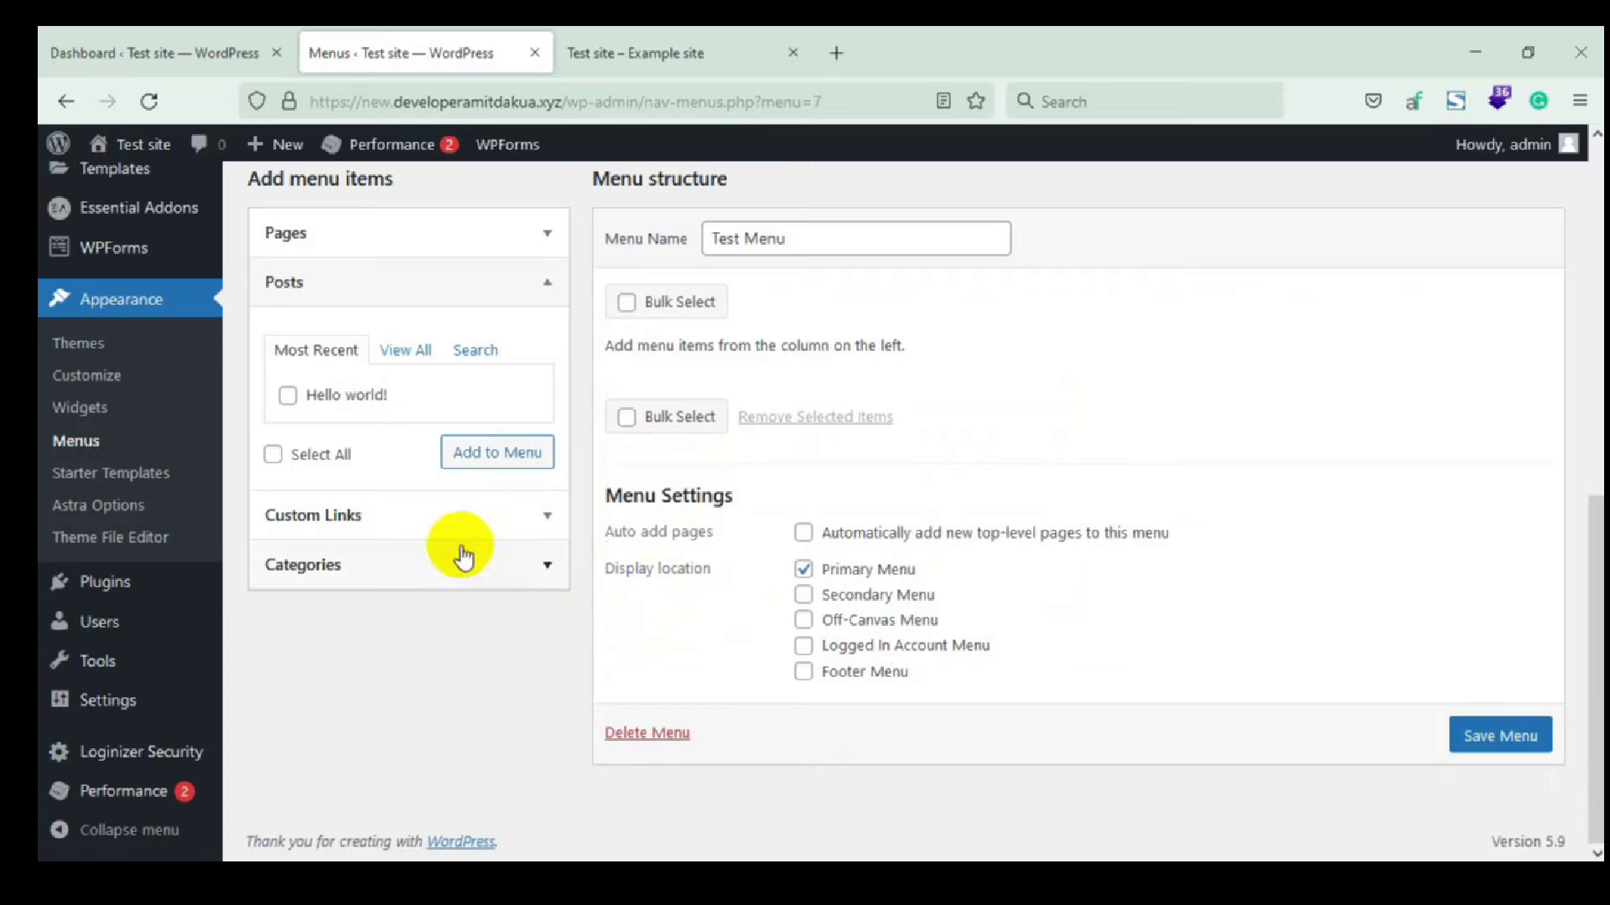
click(542, 567)
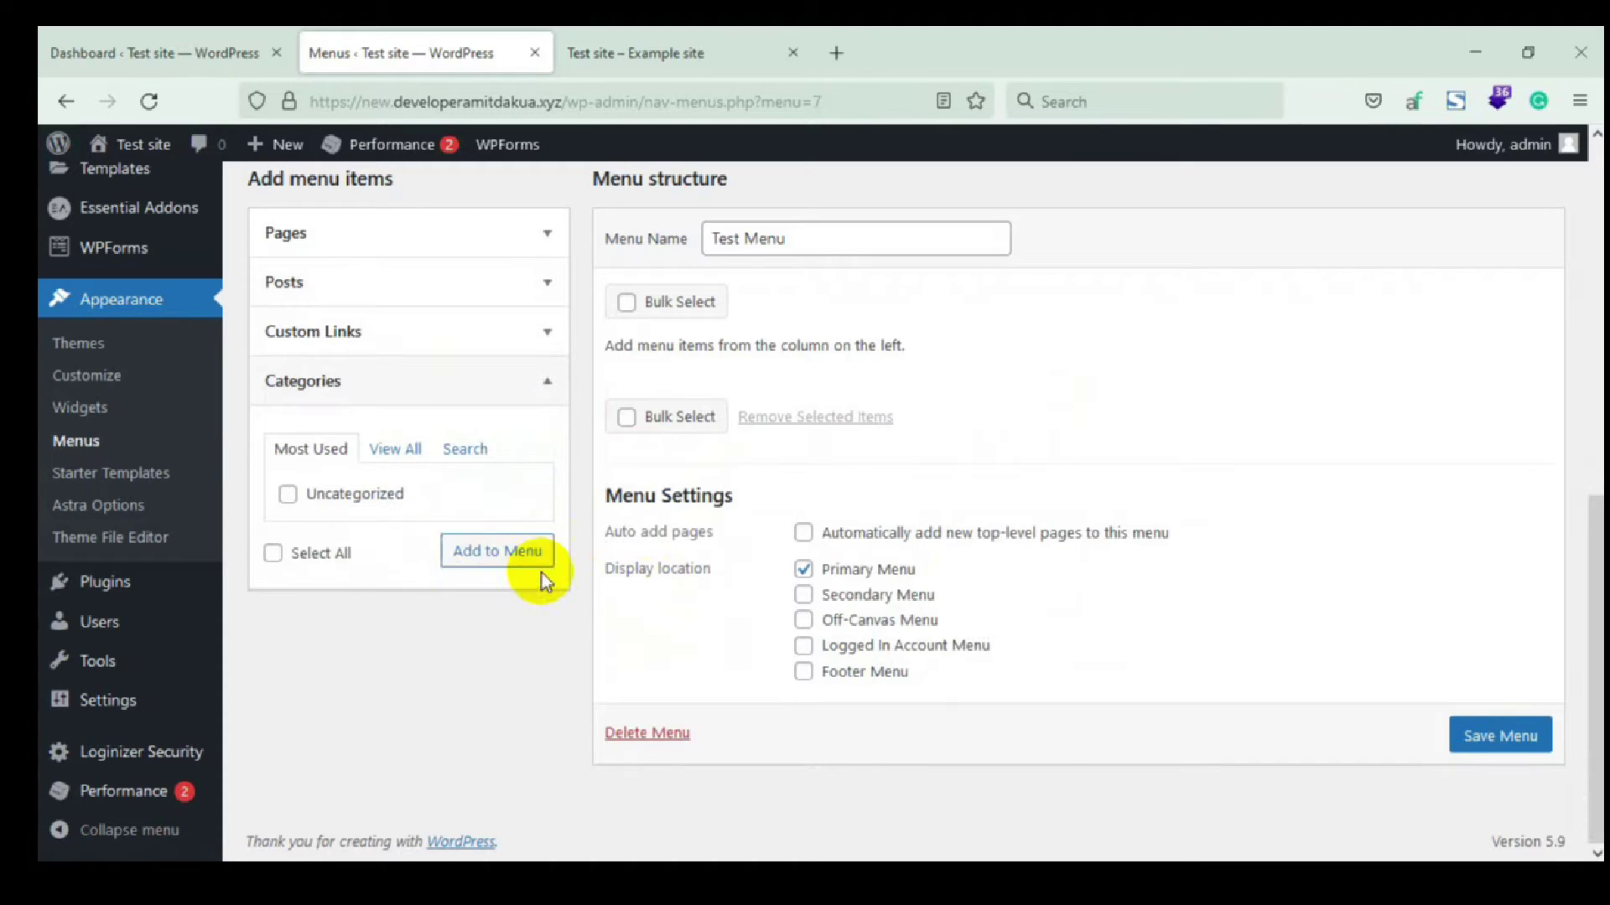
click(287, 500)
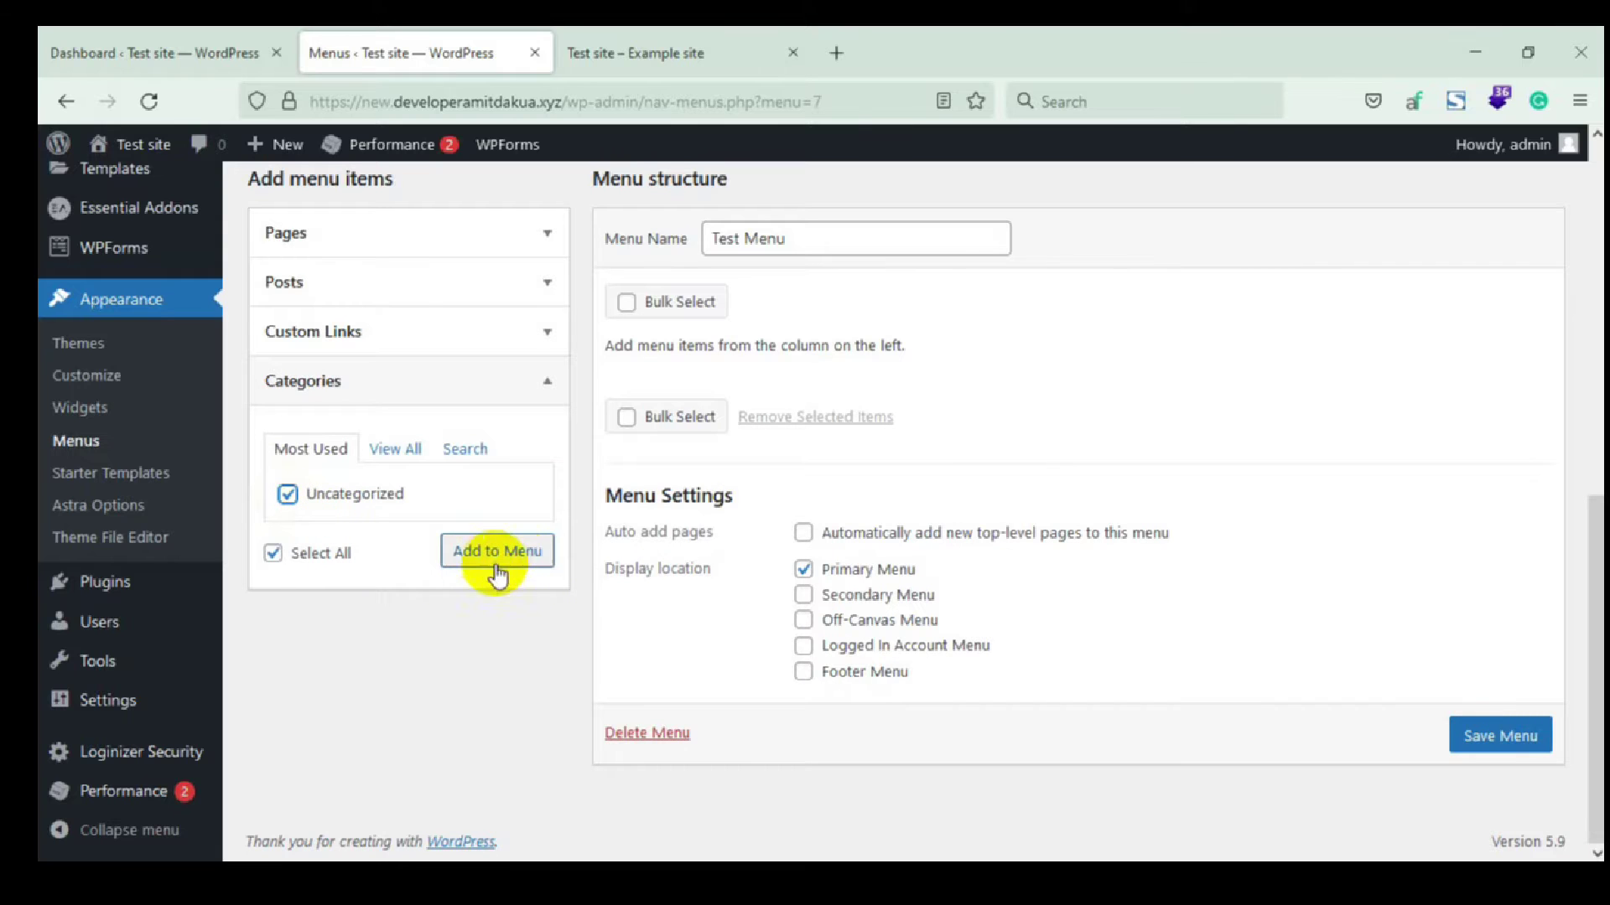
click(289, 498)
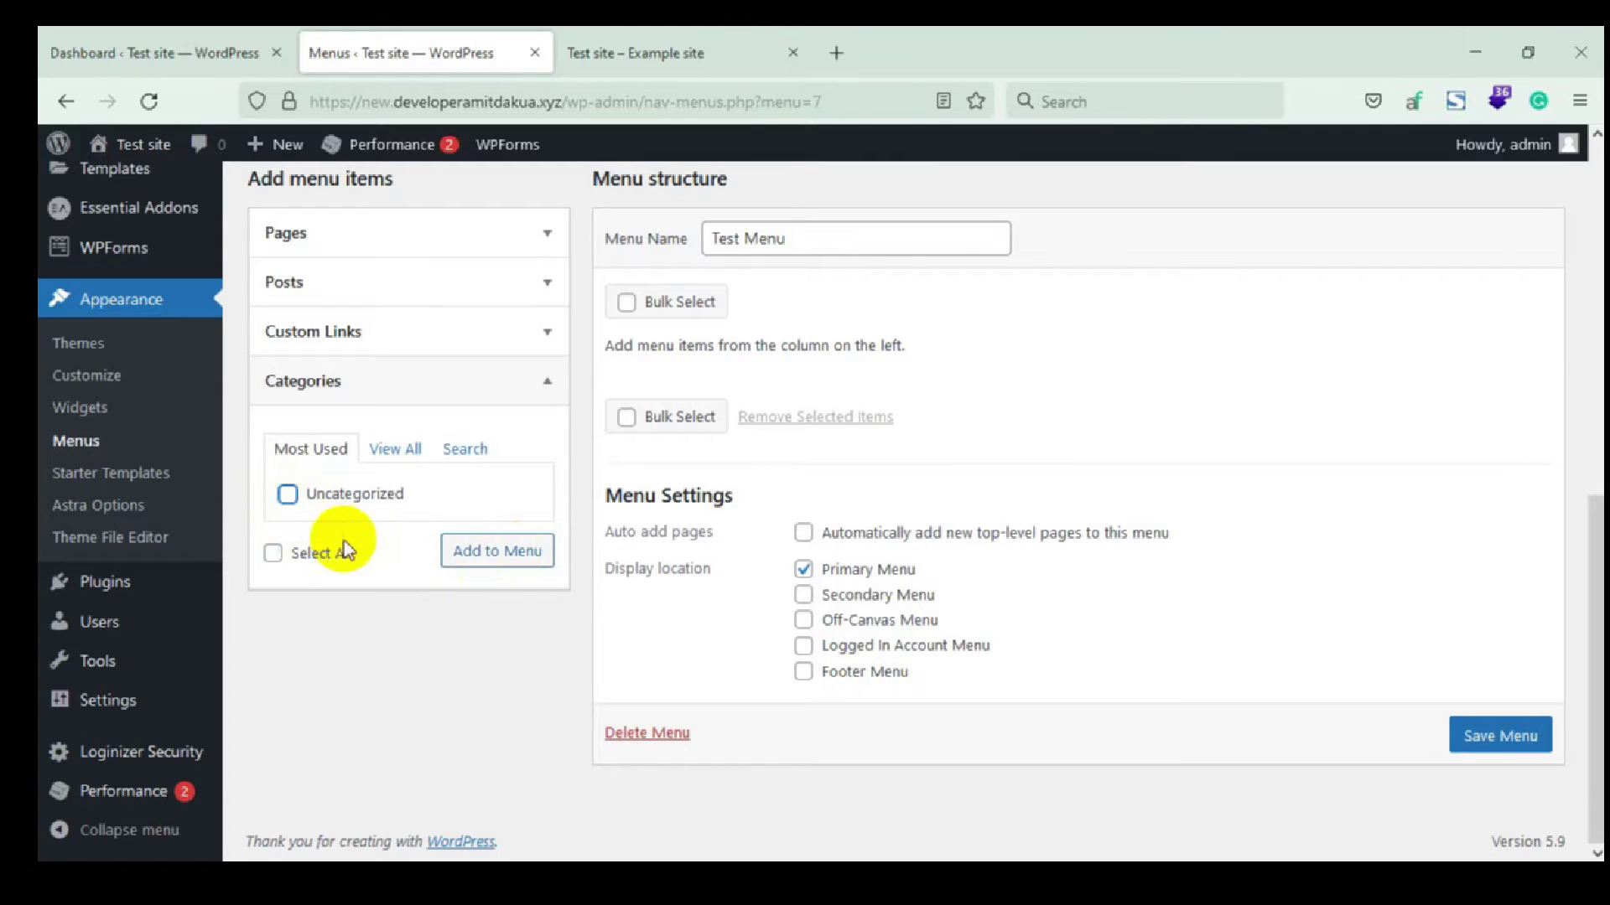
Add the Contact, Projects, Services and About pages to Test Menu
scroll(344, 543, up, 3)
click(543, 472)
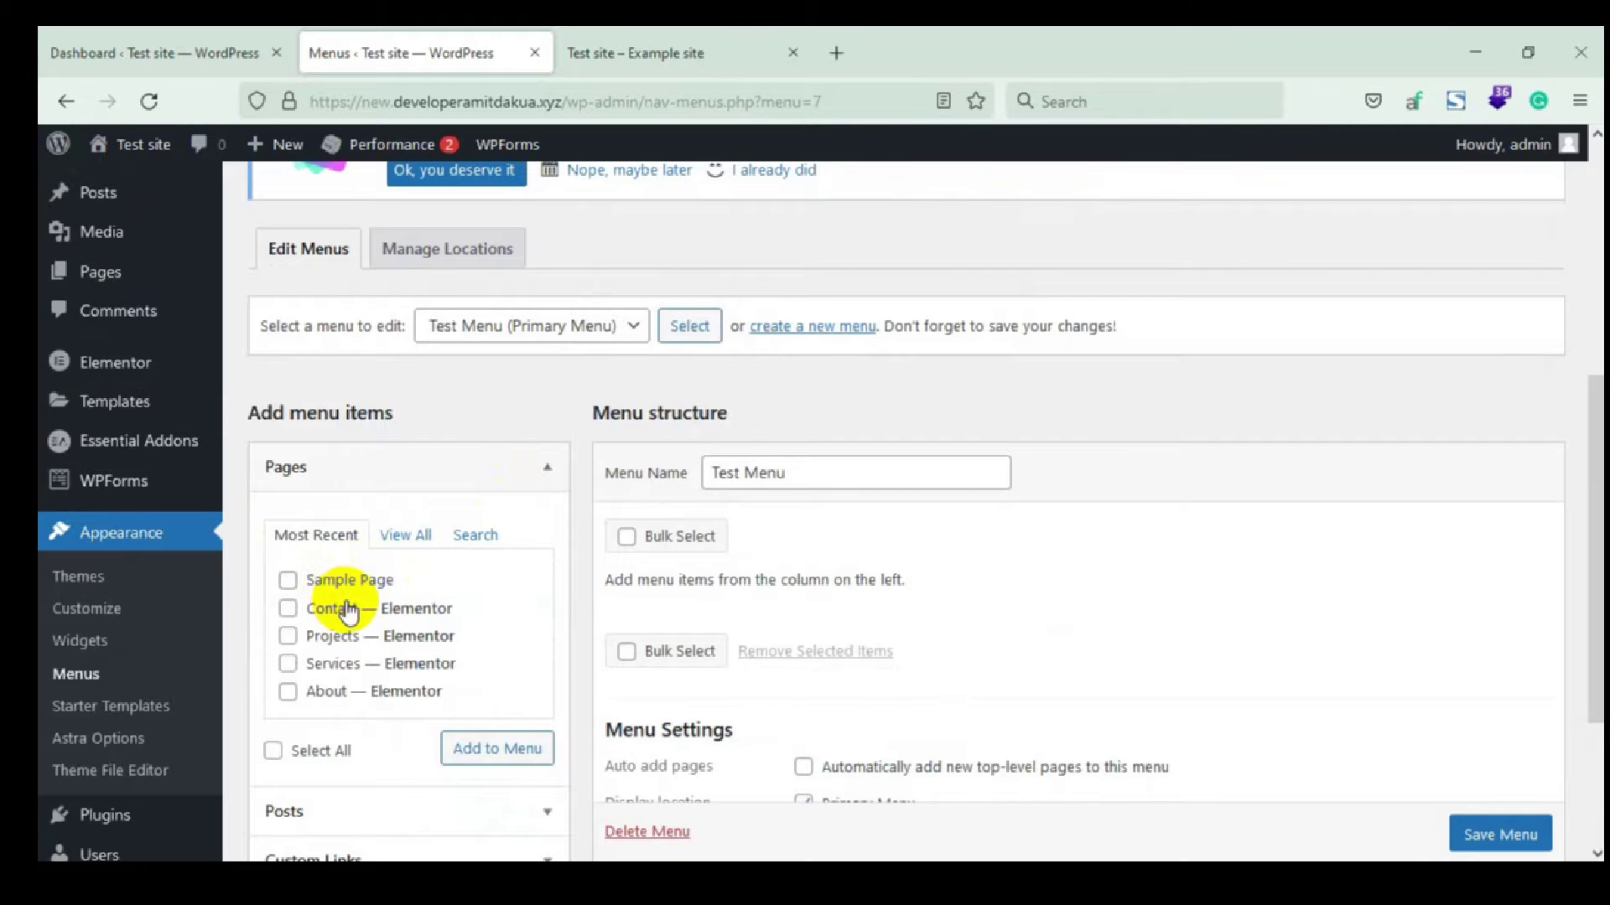
scroll(348, 612, down, 3)
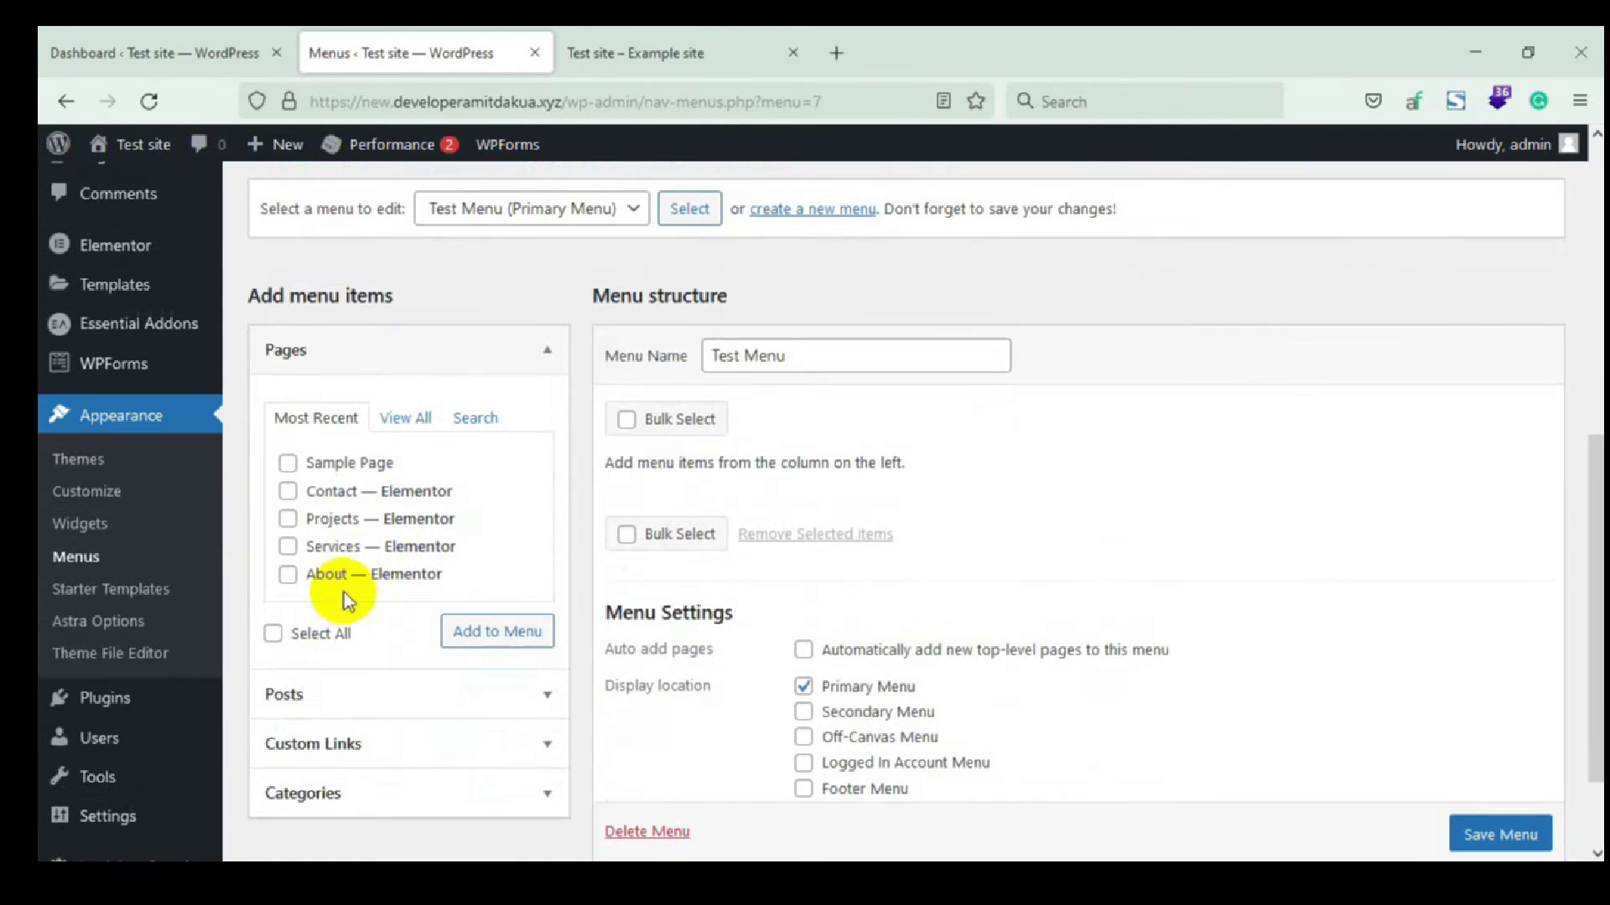
click(289, 493)
click(289, 520)
click(289, 546)
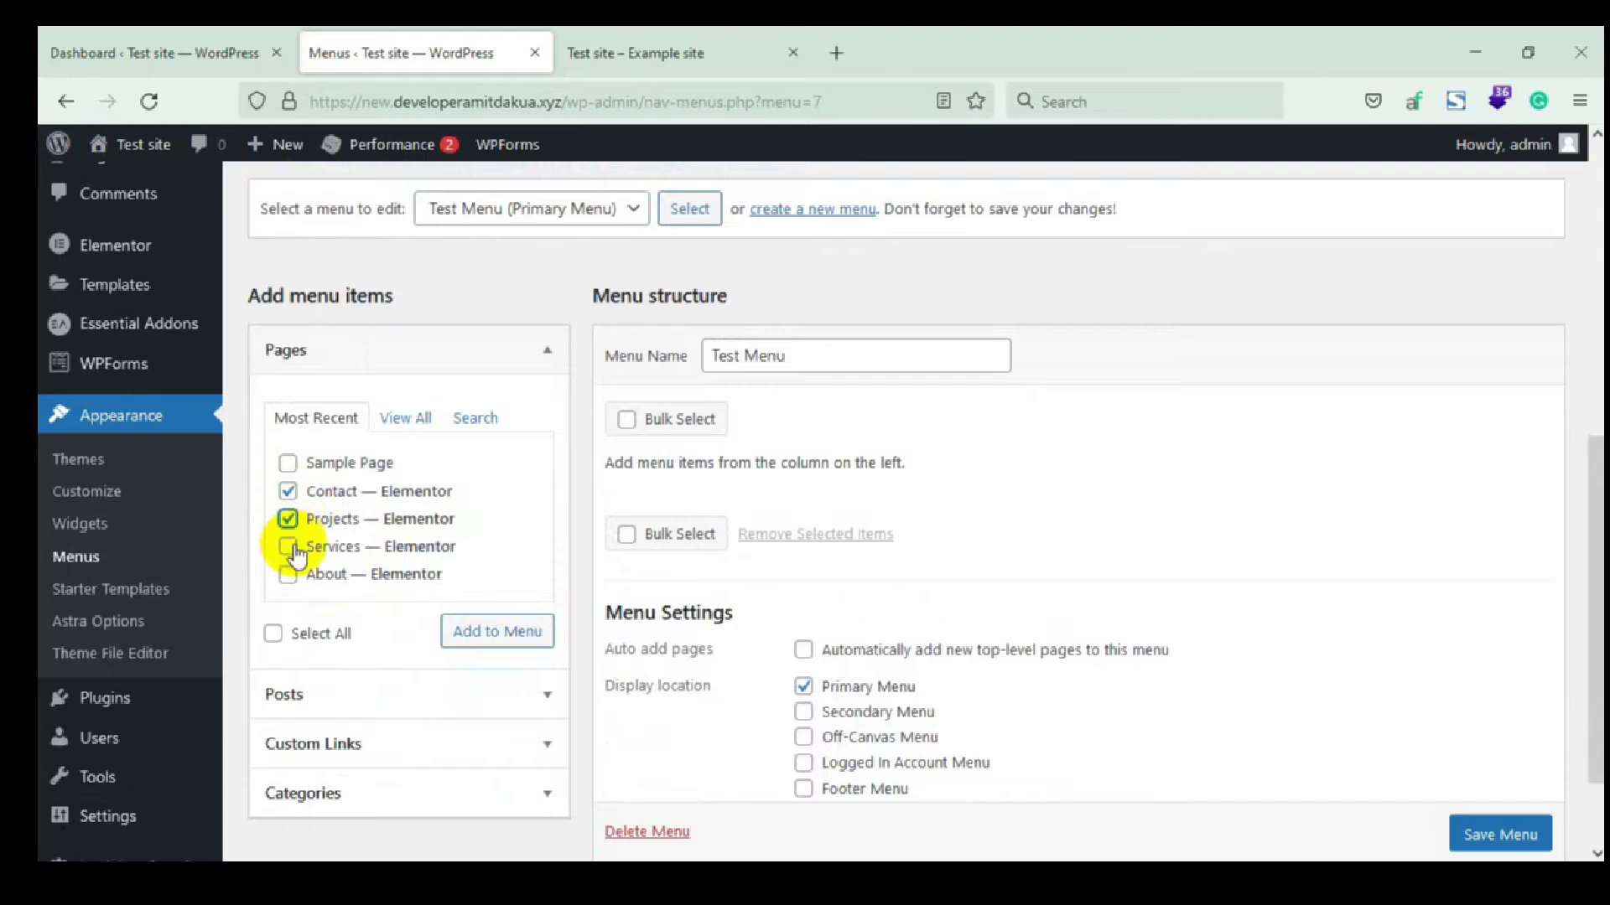
click(289, 575)
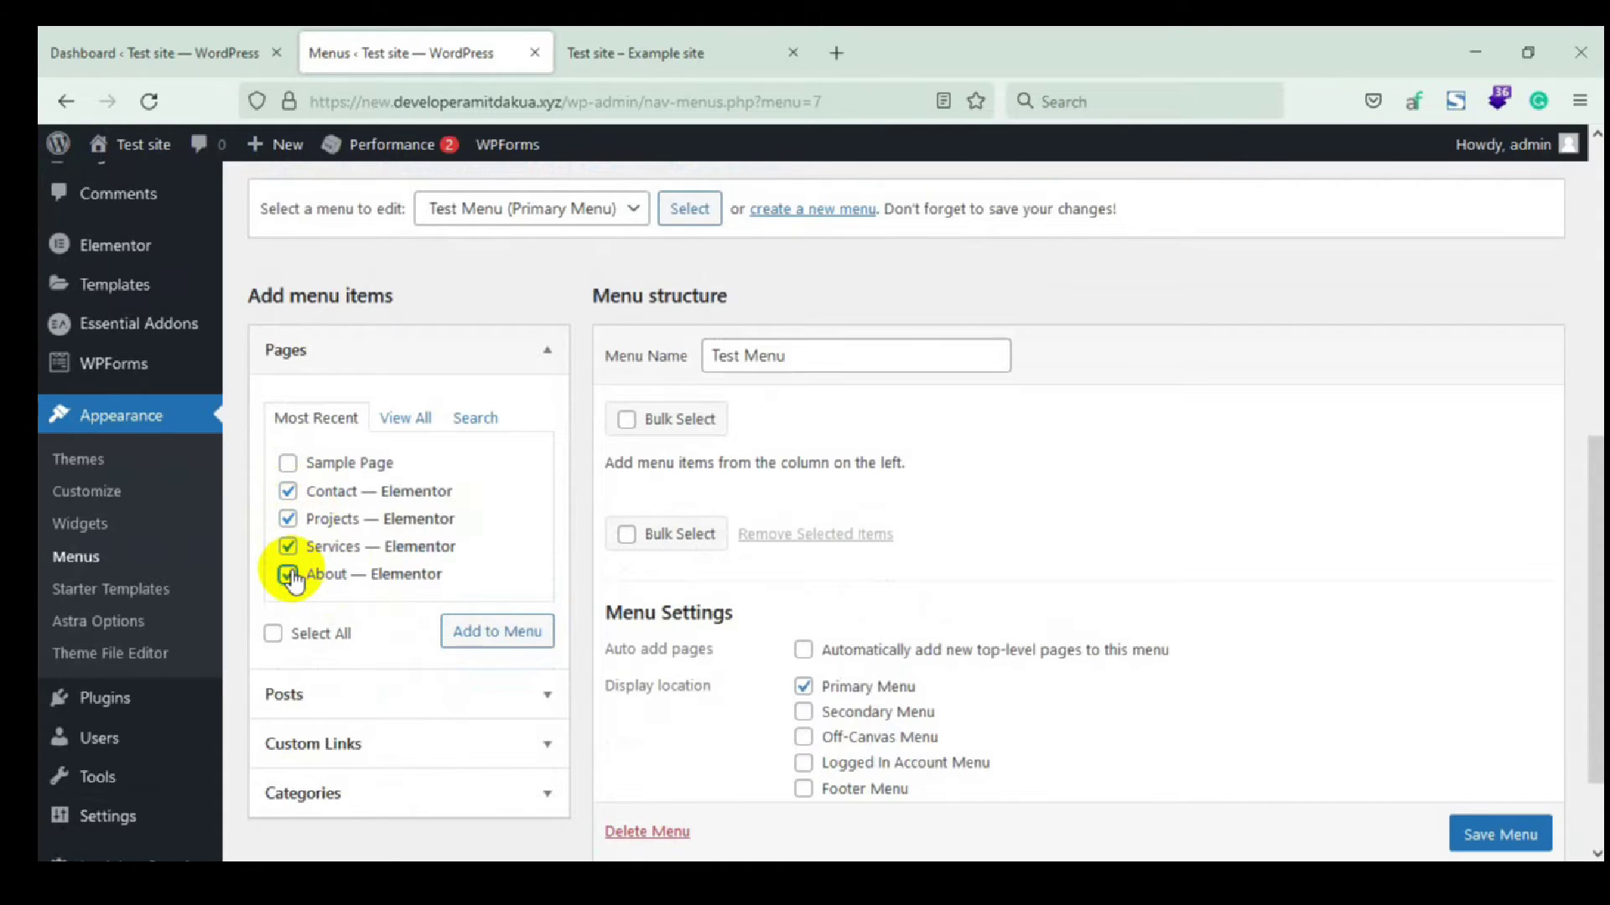
click(500, 645)
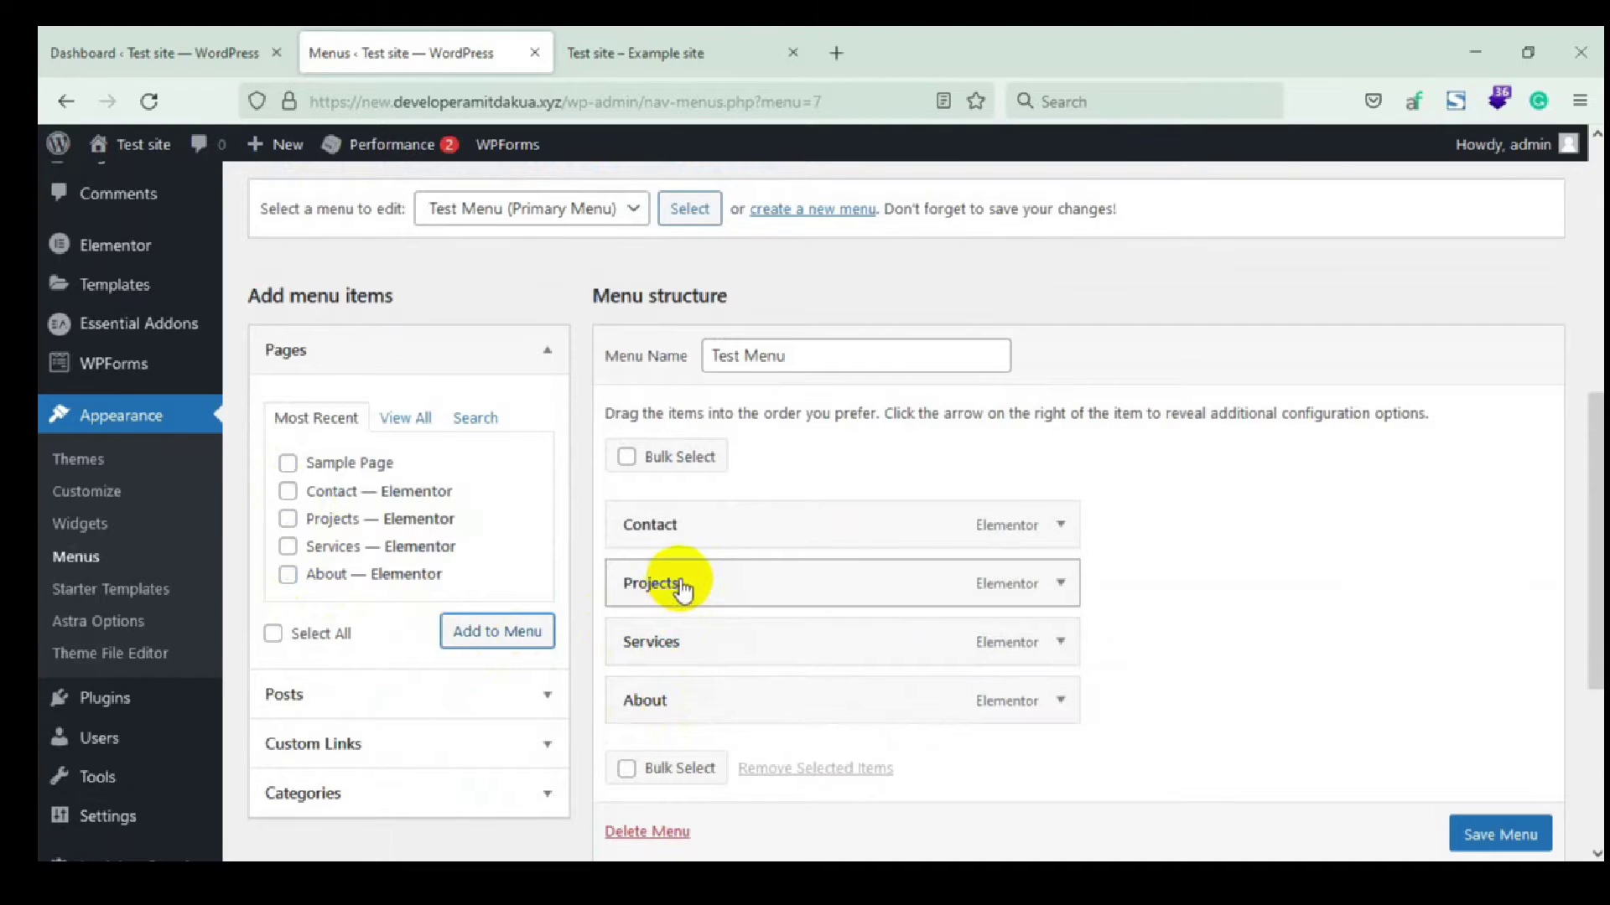
Remove the Contact, Projects, Services and About items from Test Menu
click(1061, 529)
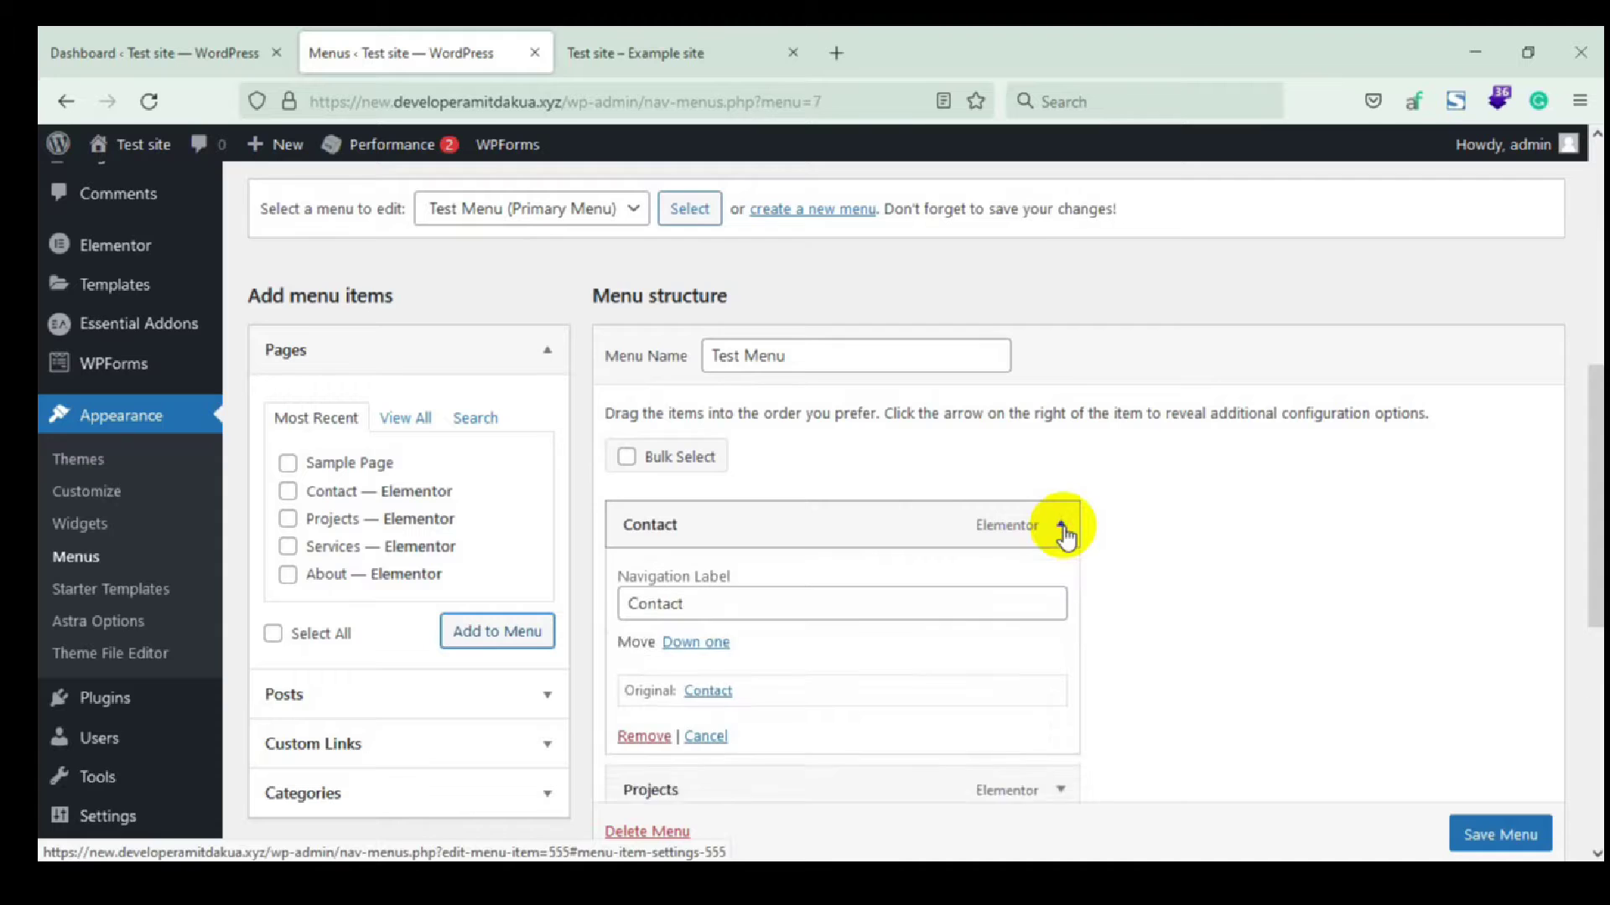
scroll(662, 667, down, 2)
click(642, 618)
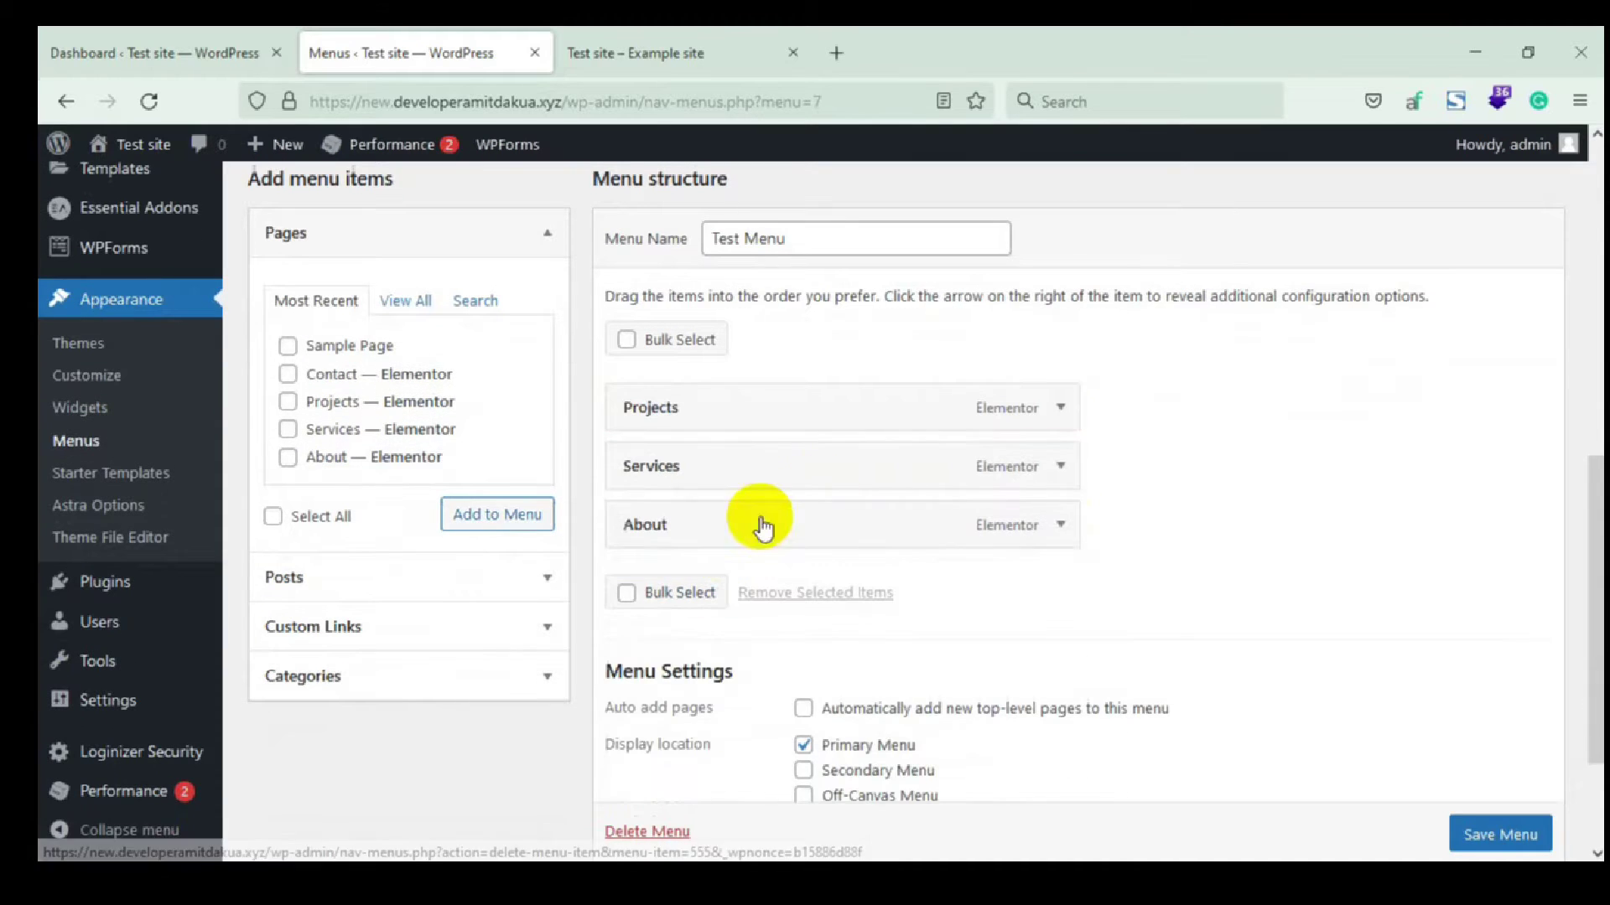
click(1060, 409)
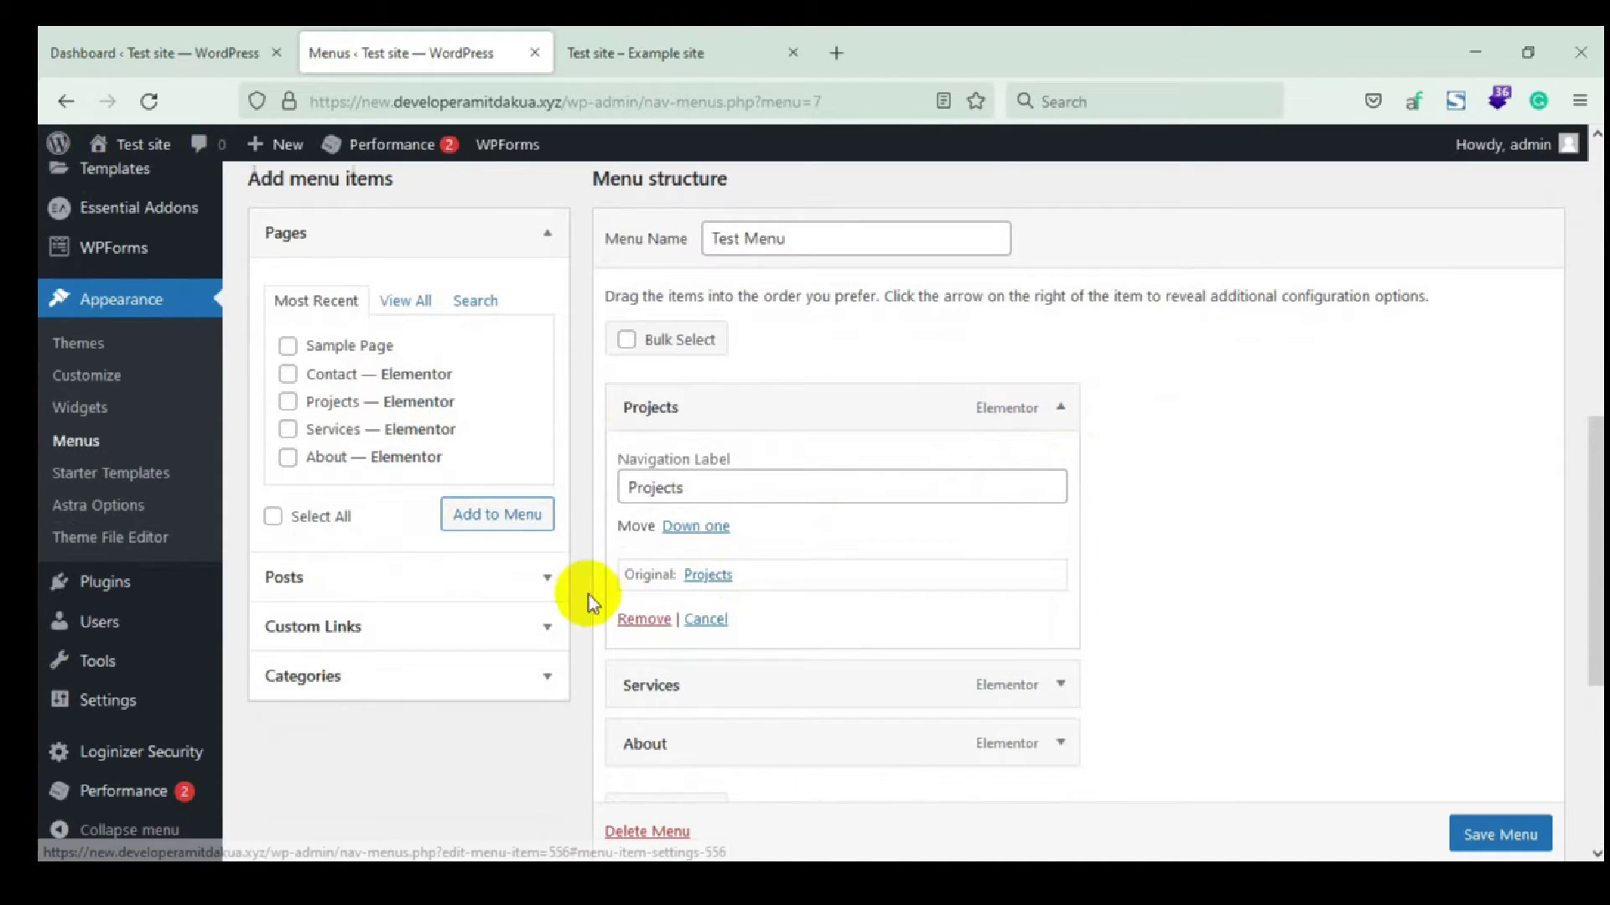
click(637, 618)
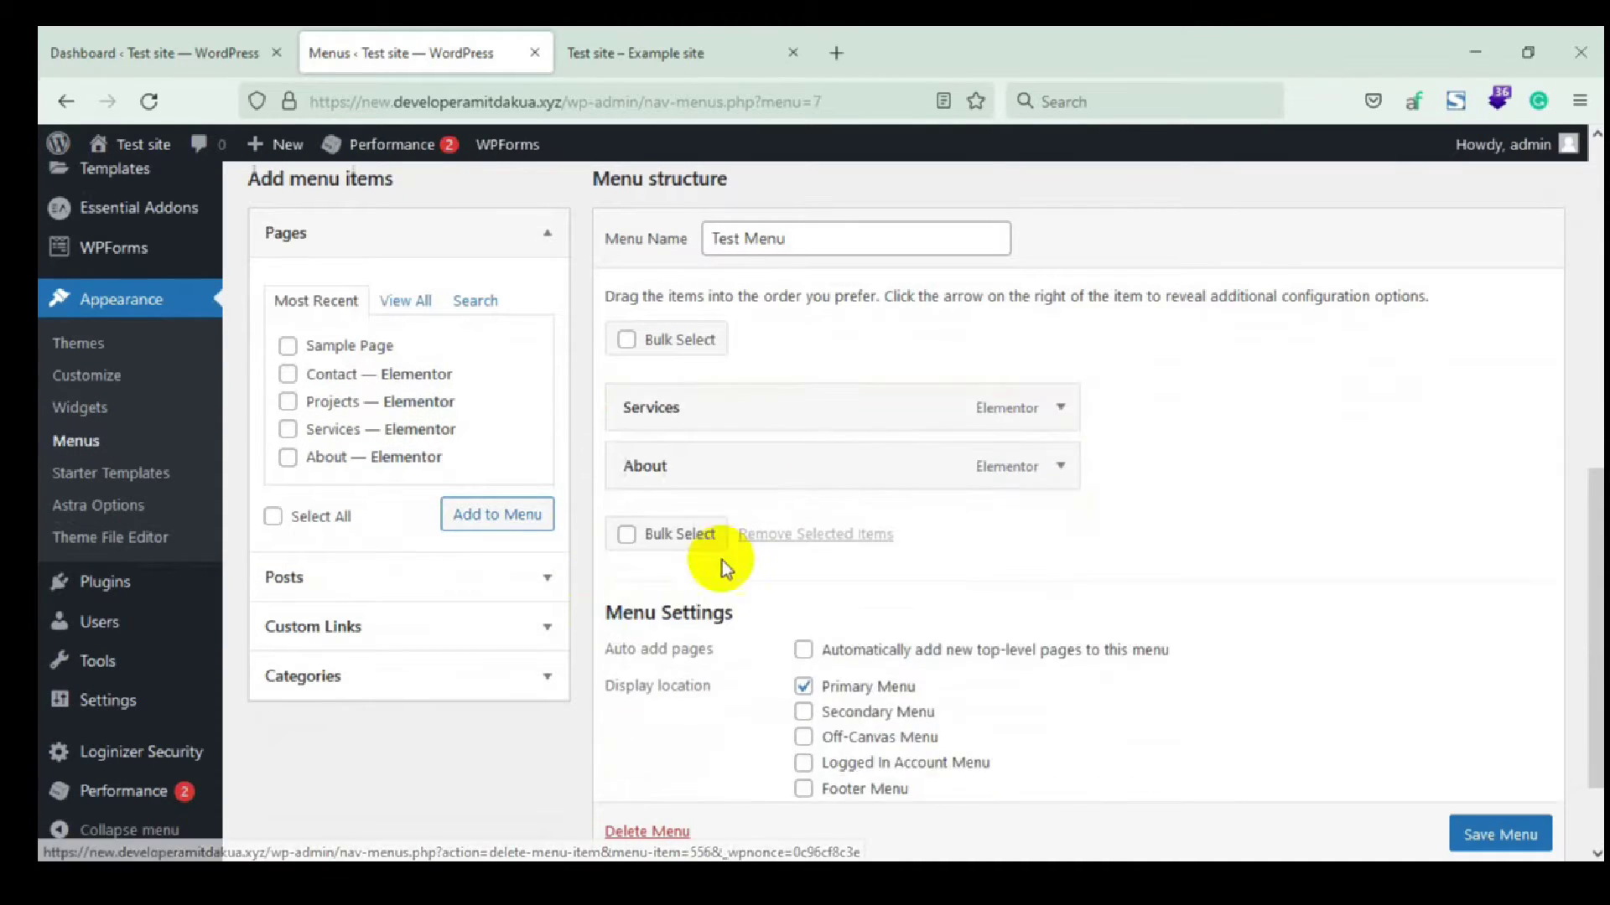
click(1061, 407)
click(637, 617)
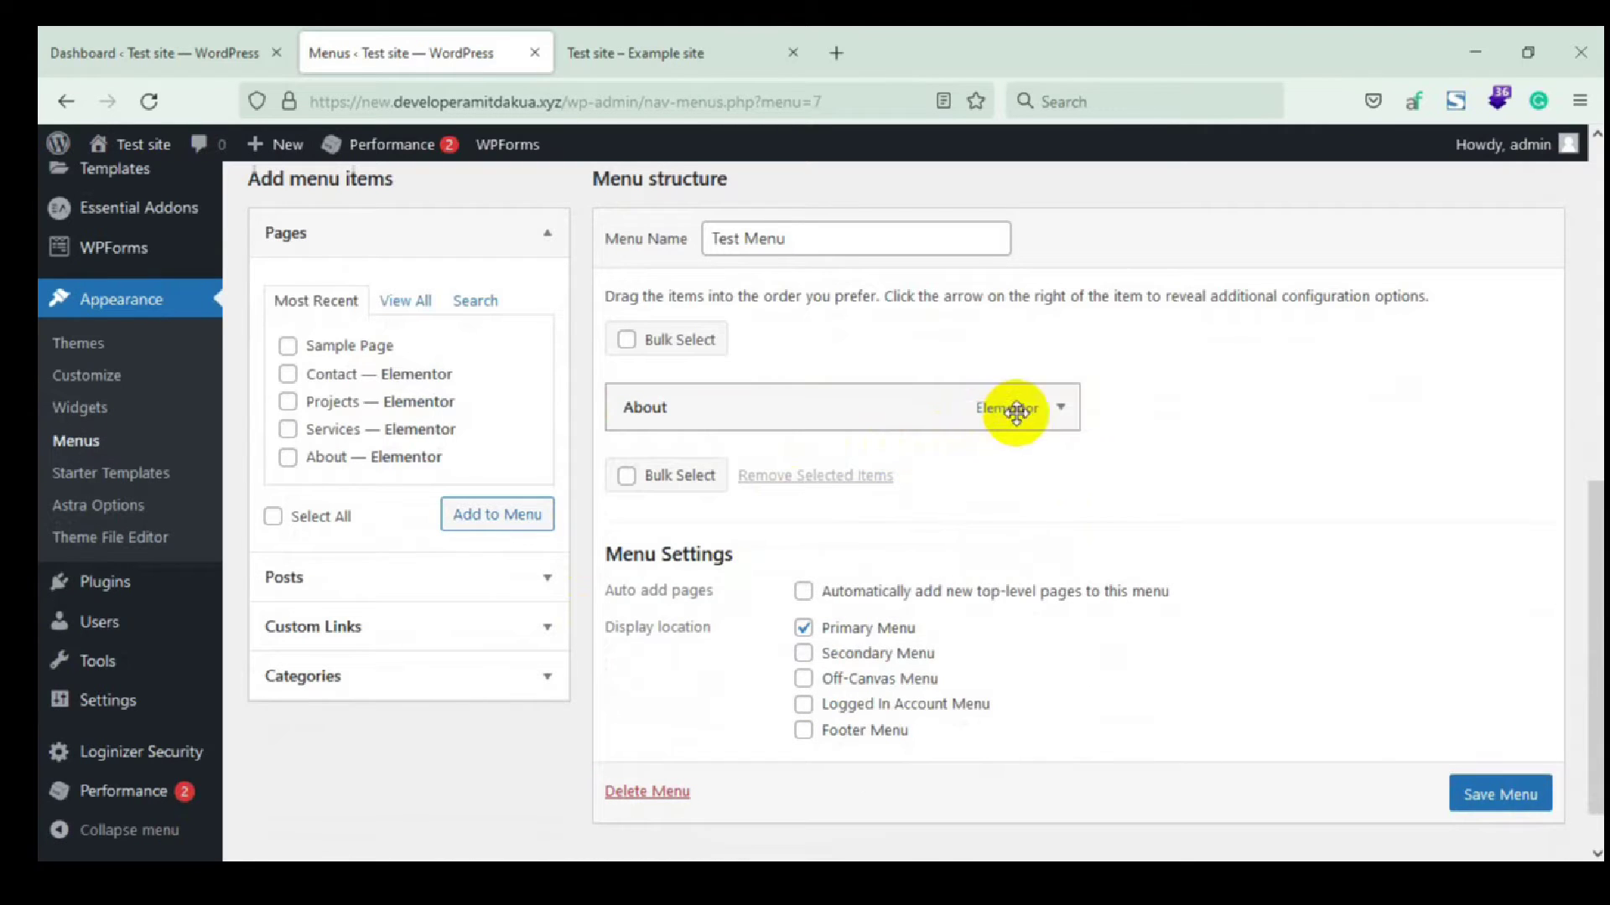
click(1061, 408)
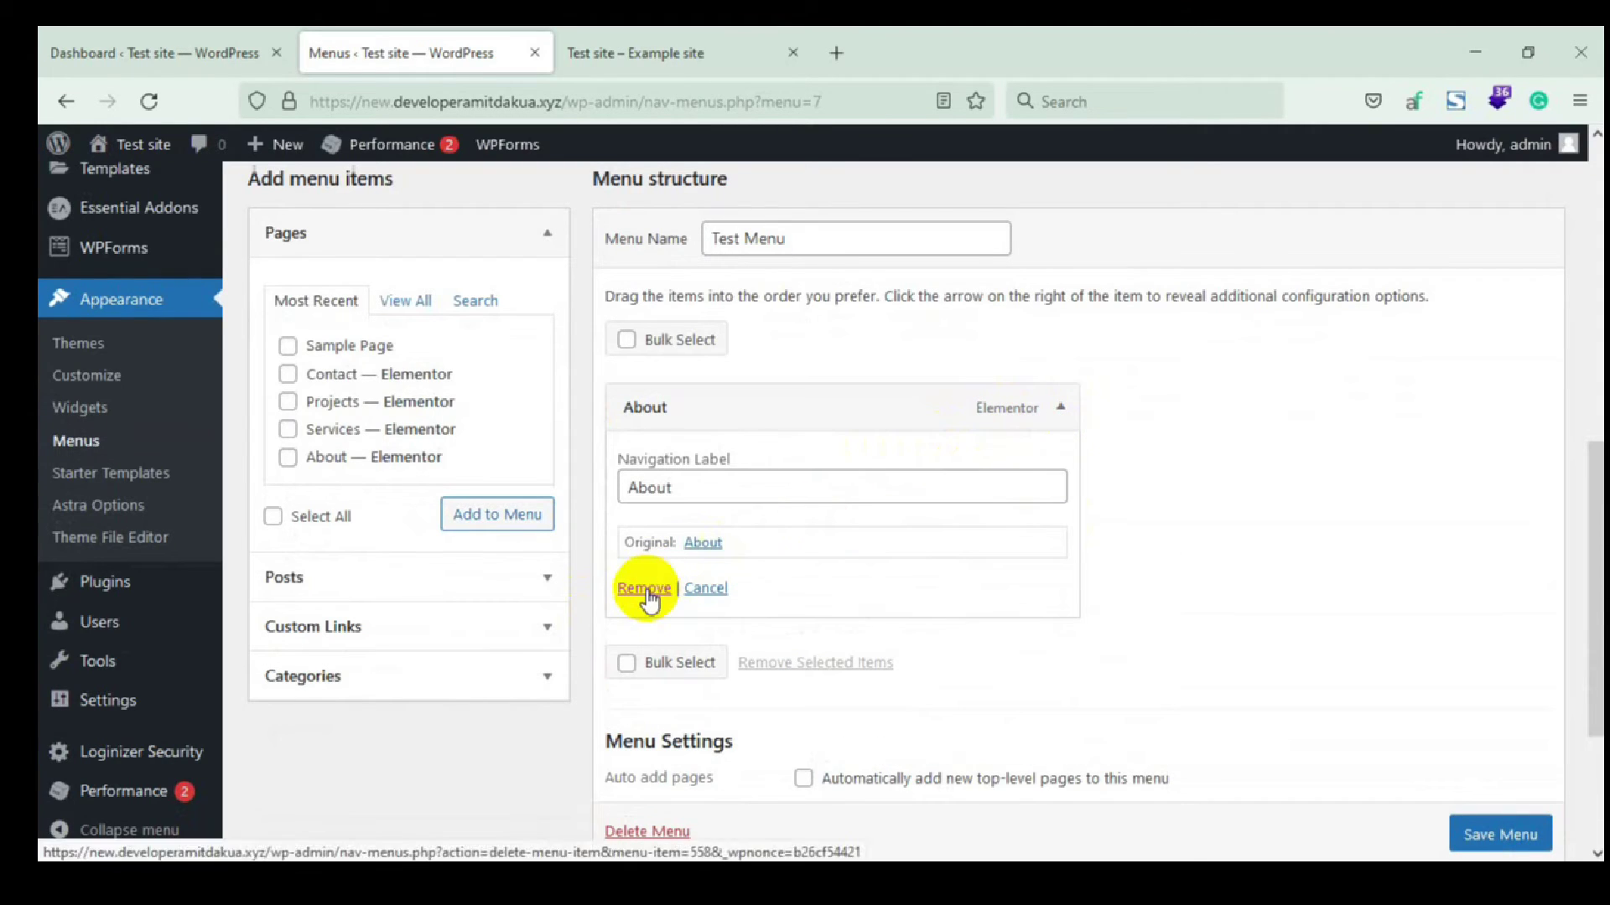
click(644, 588)
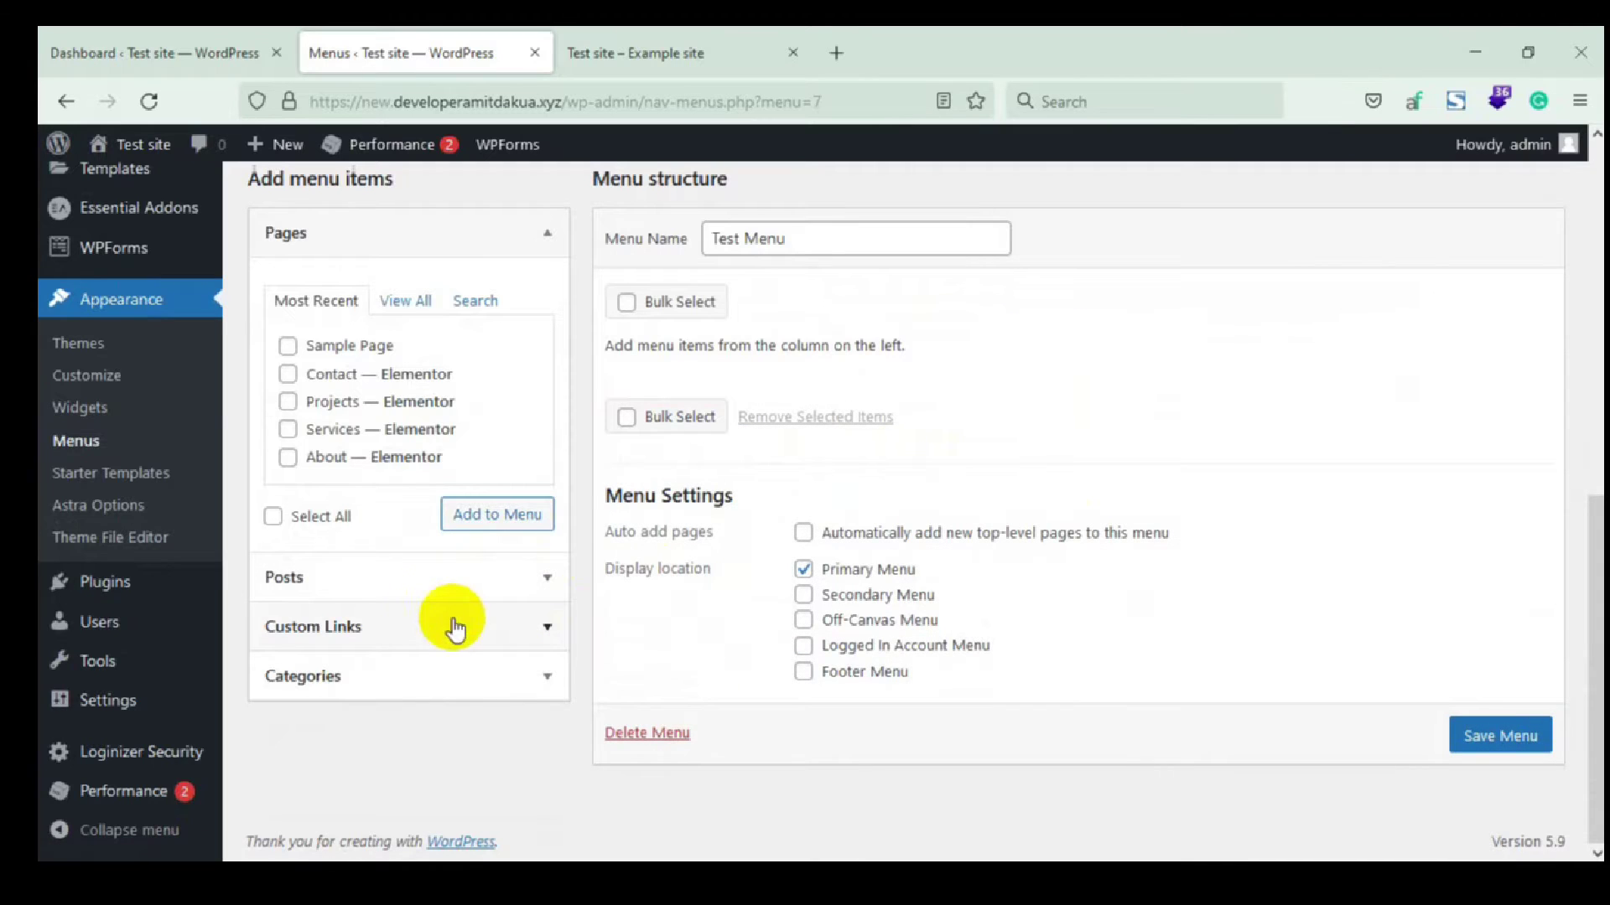
Add a custom link with URL "#" and link text "Home" to Test Menu
click(507, 629)
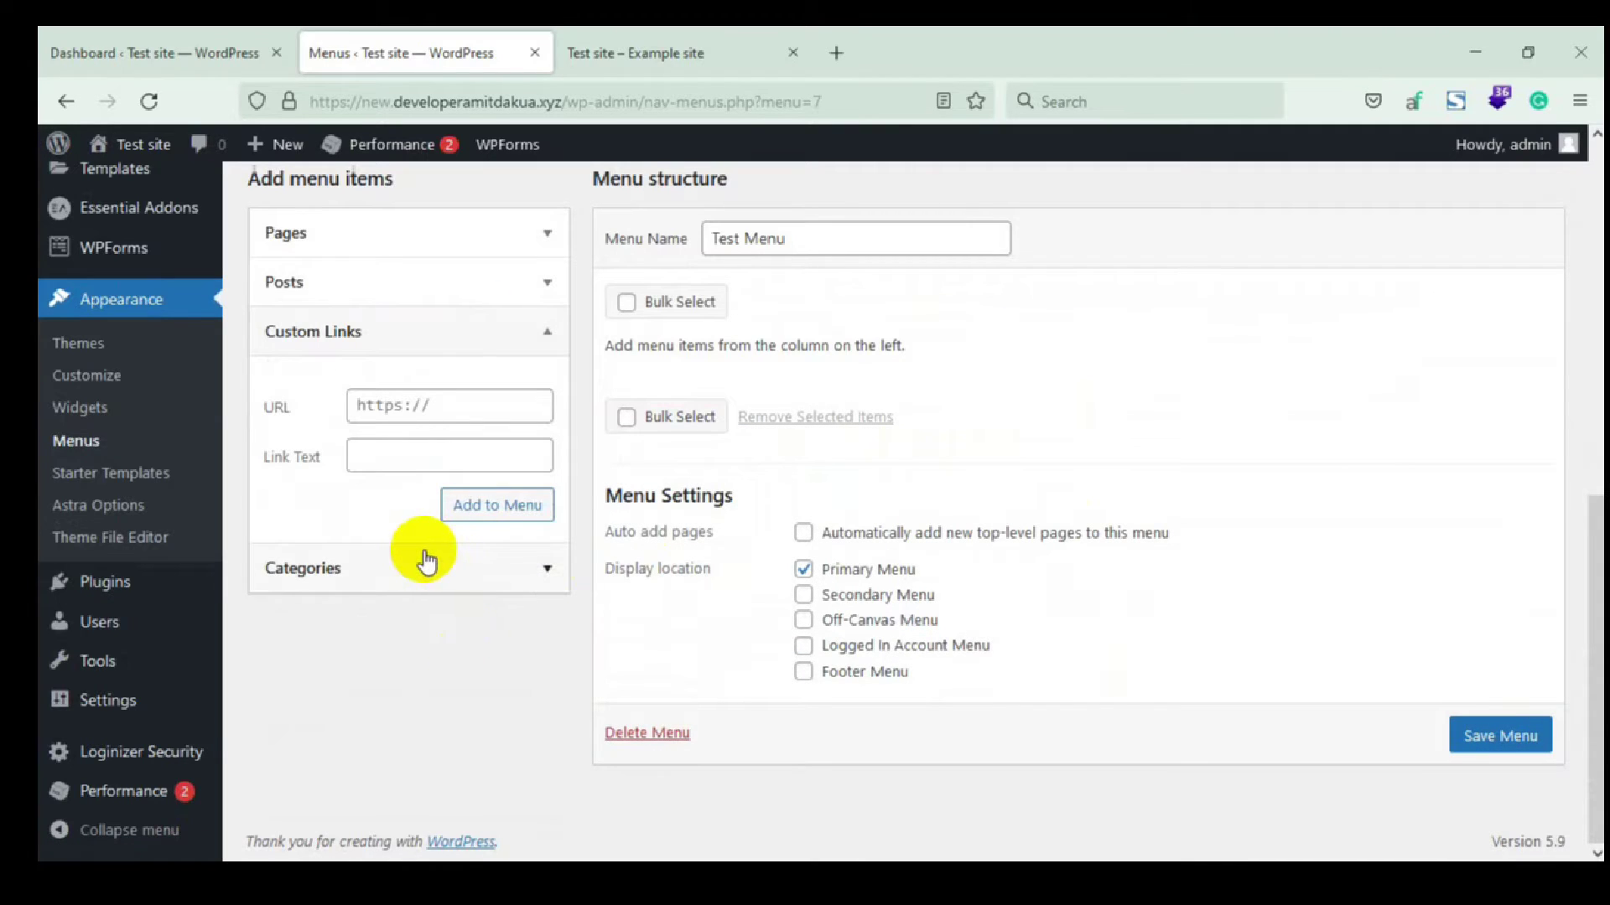
click(399, 457)
click(416, 413)
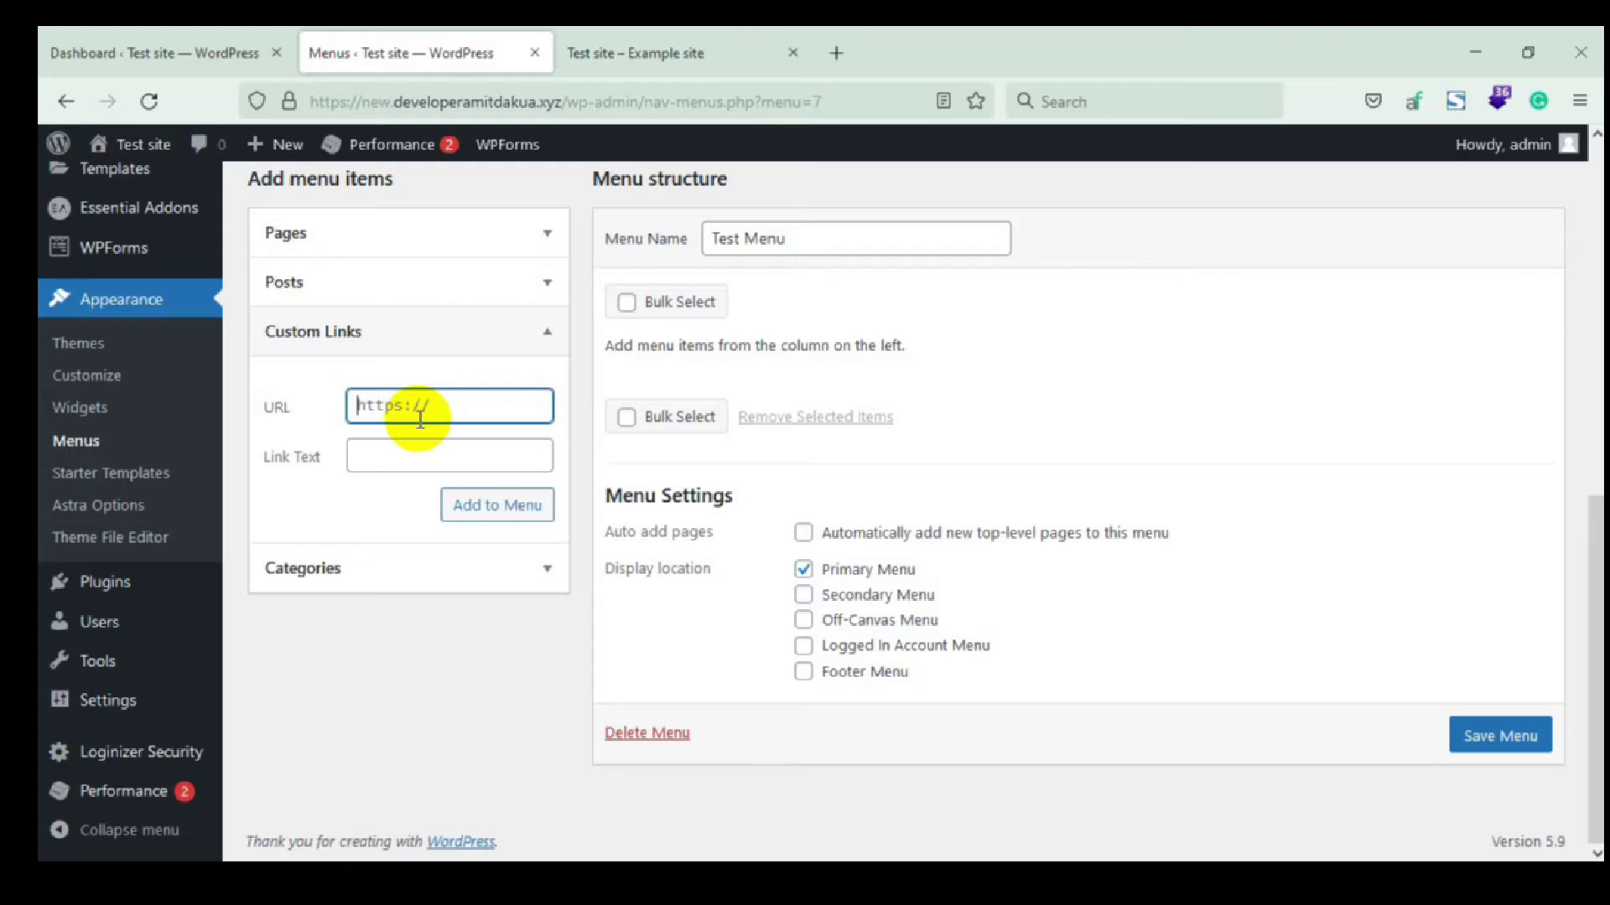
text(#)
click(421, 449)
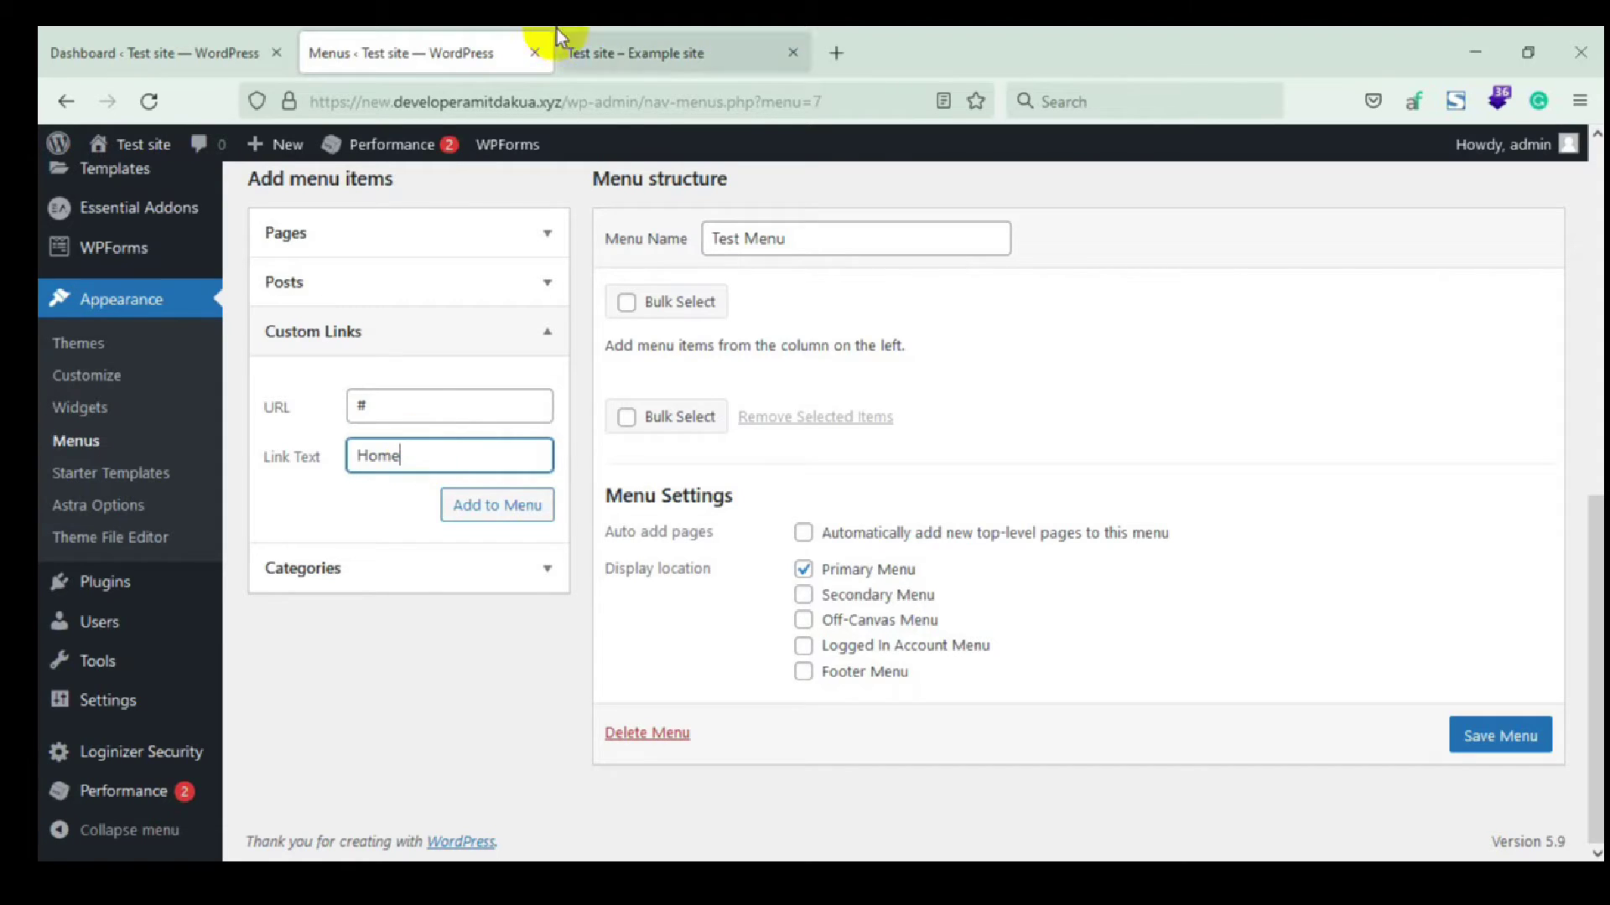
click(444, 508)
Add a custom link with URL "#" and link text "About Us" to Test Menu
click(419, 409)
text(#)
click(401, 450)
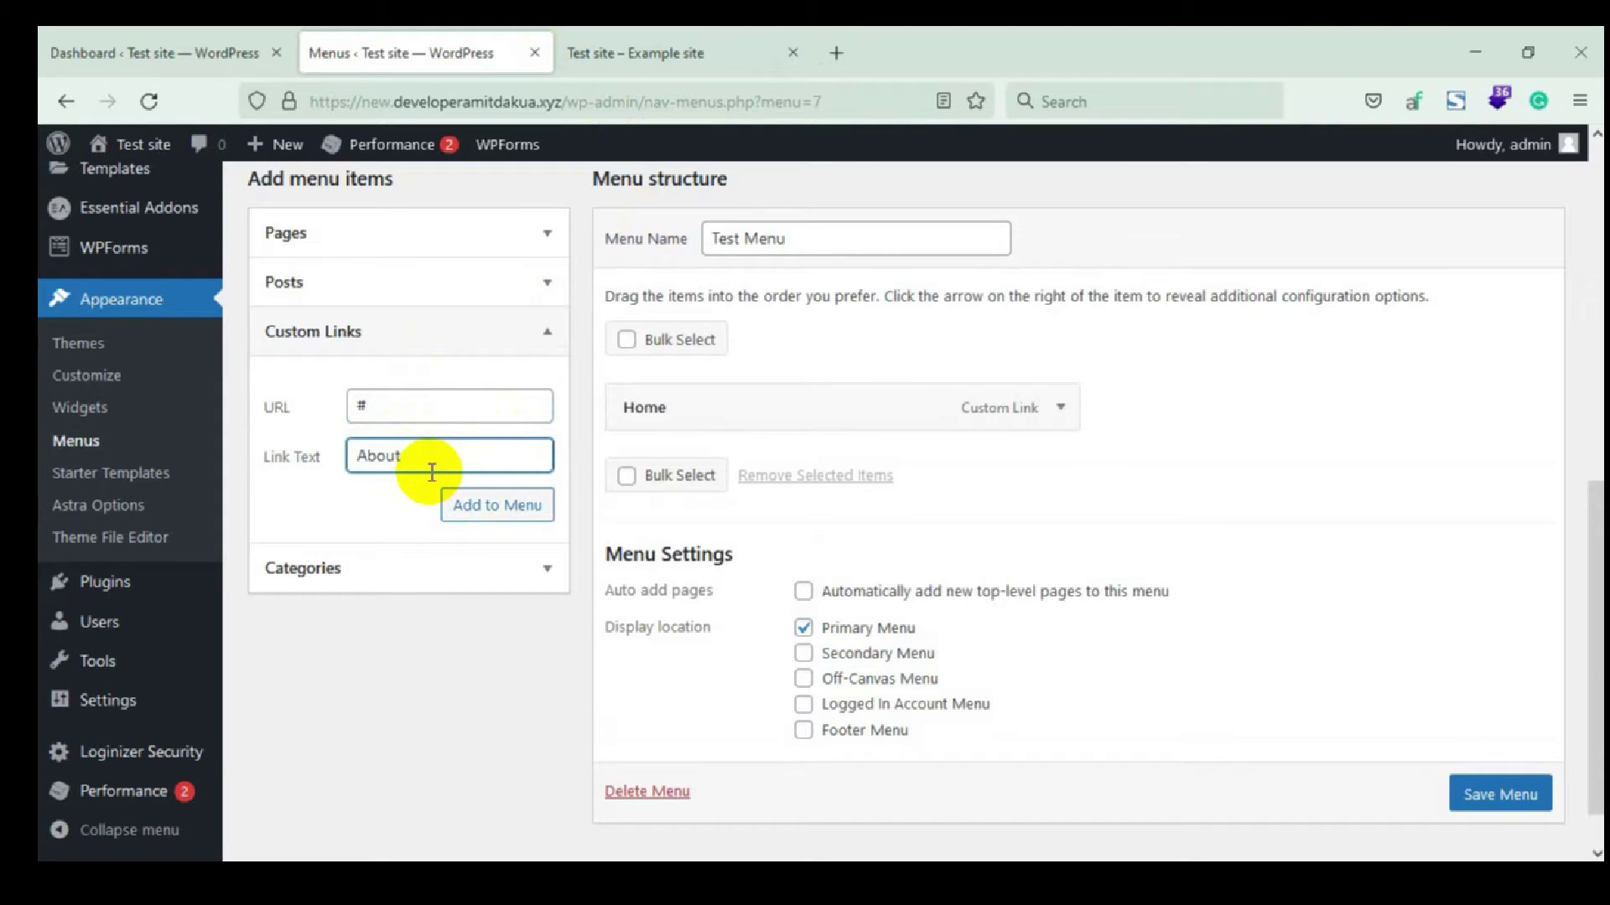
click(505, 504)
Add a custom link with URL "#" and link text "Programming Course" to Test Menu
click(417, 411)
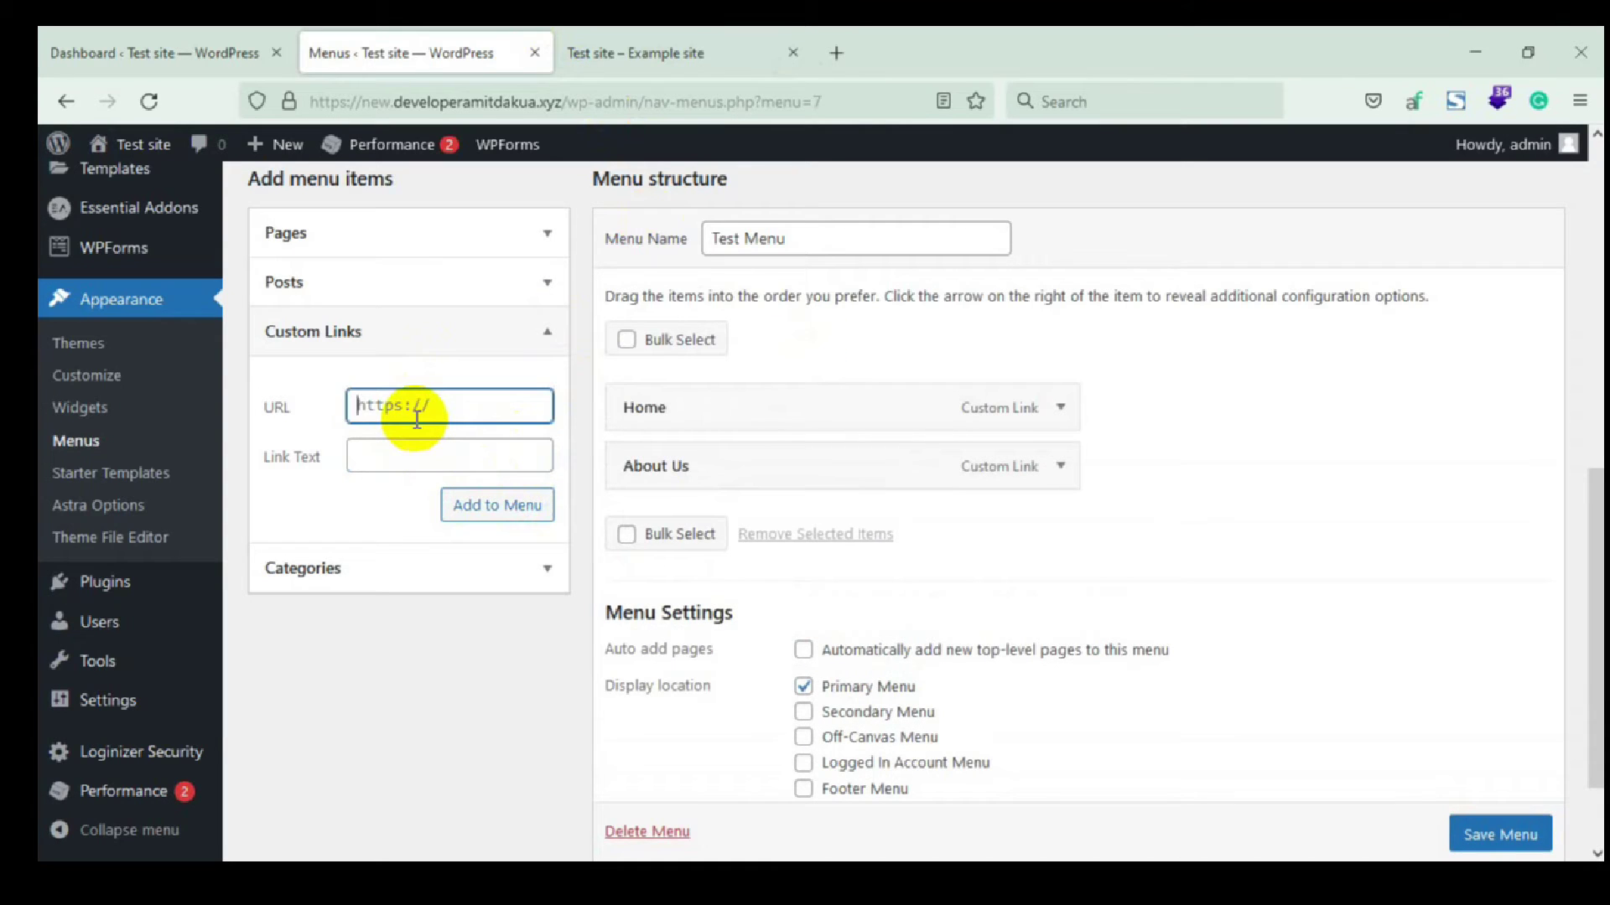
text(#)
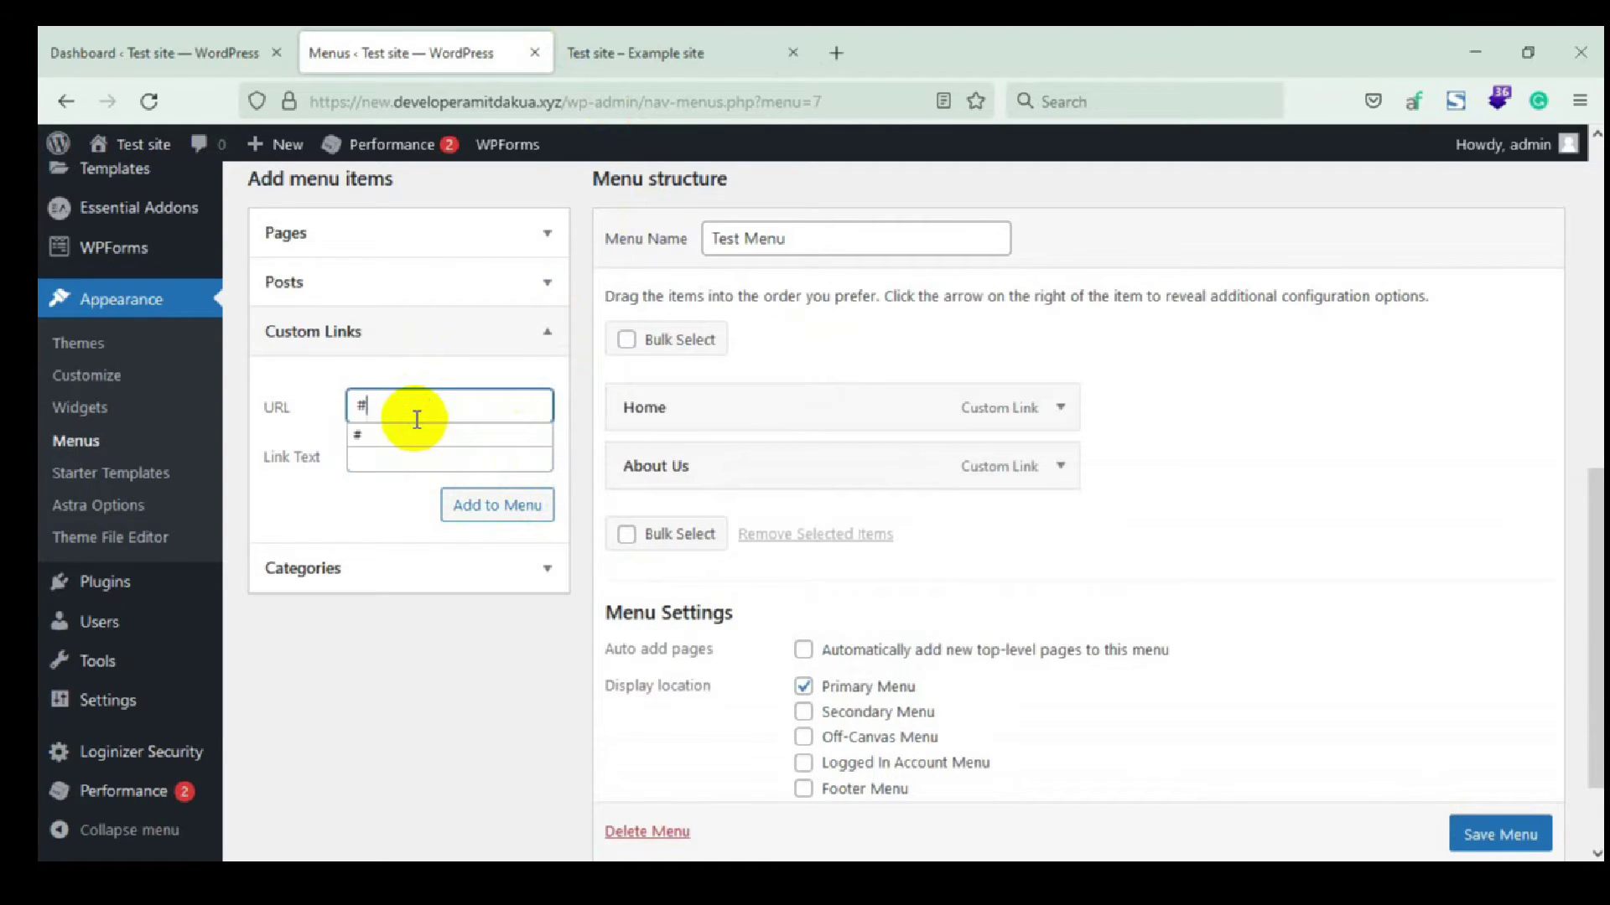
click(423, 462)
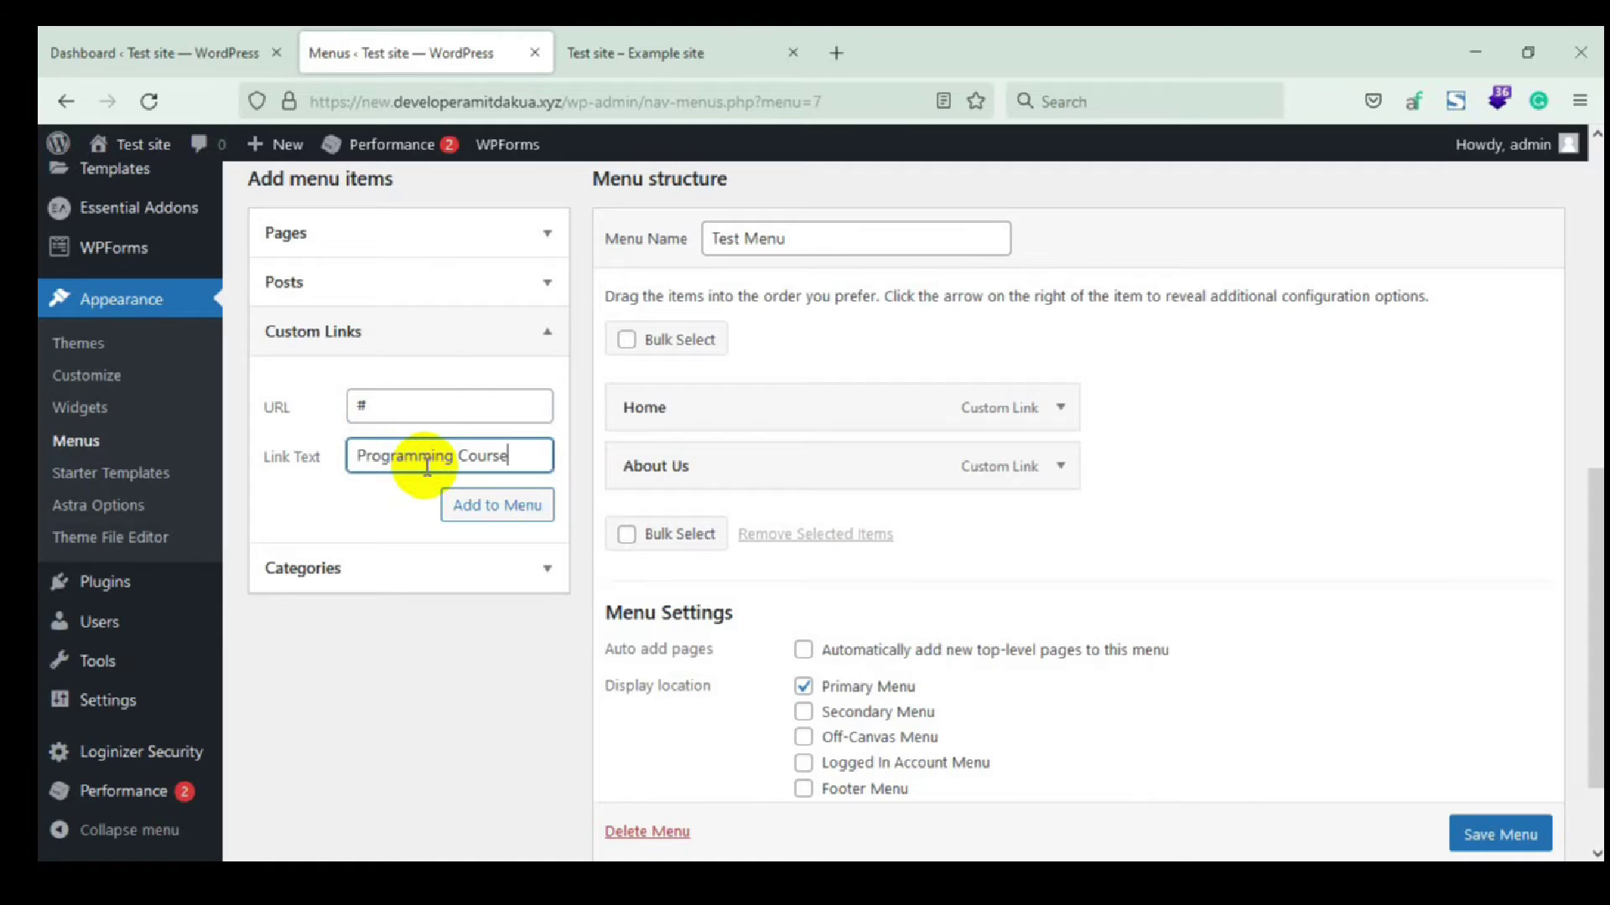
click(525, 509)
Add a custom link with URL "#" and link text "Contact Us" to Test Menu
click(432, 409)
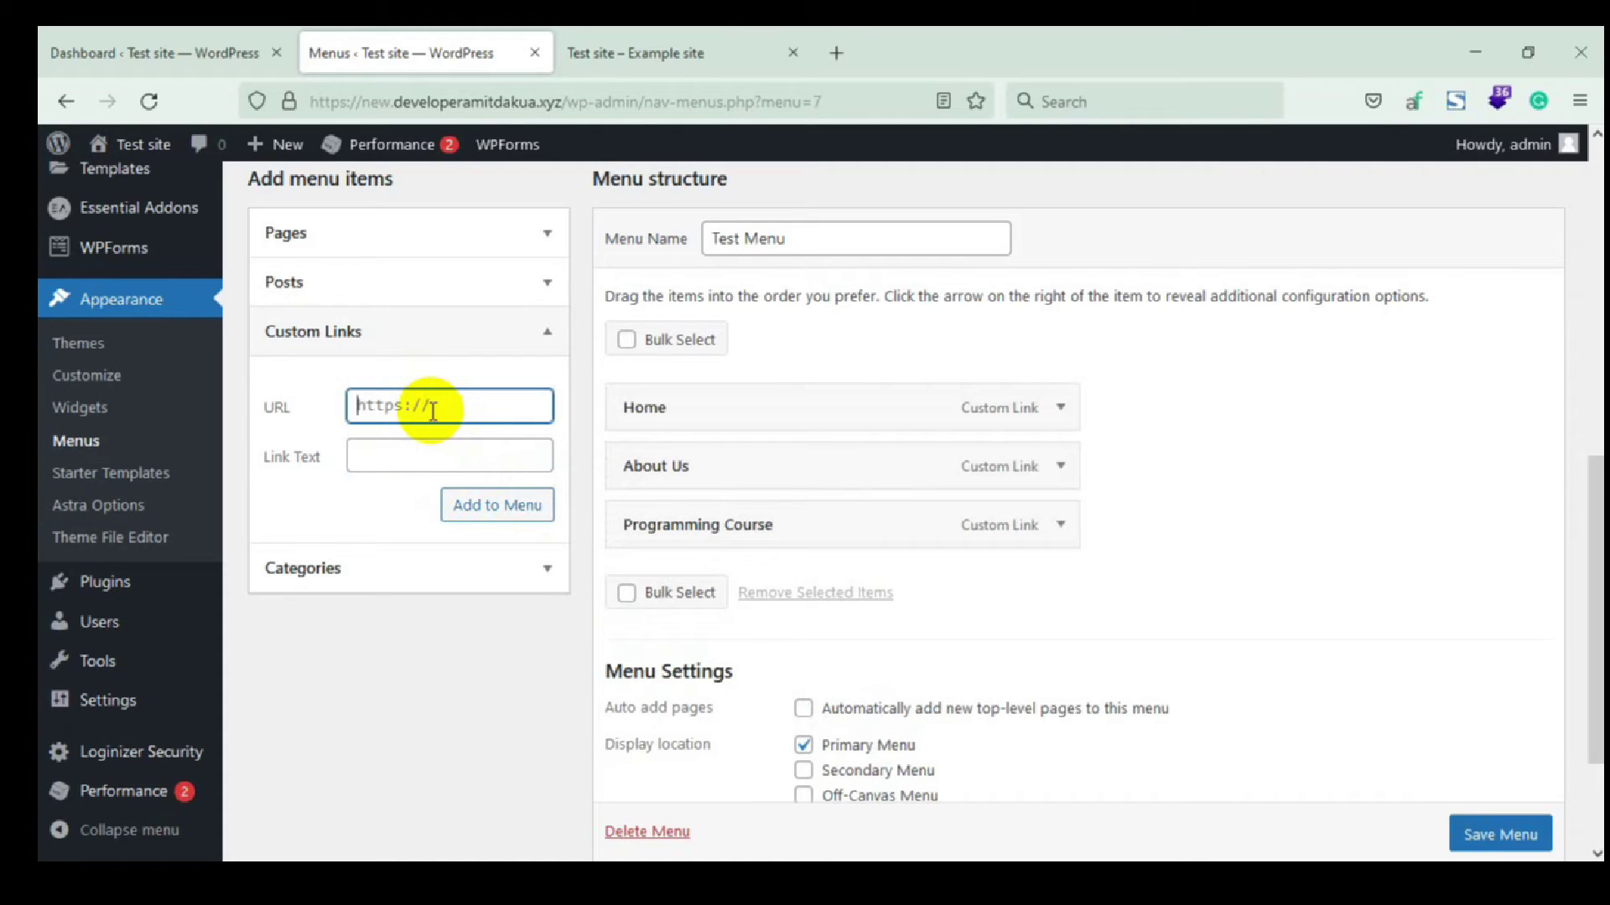
text(#)
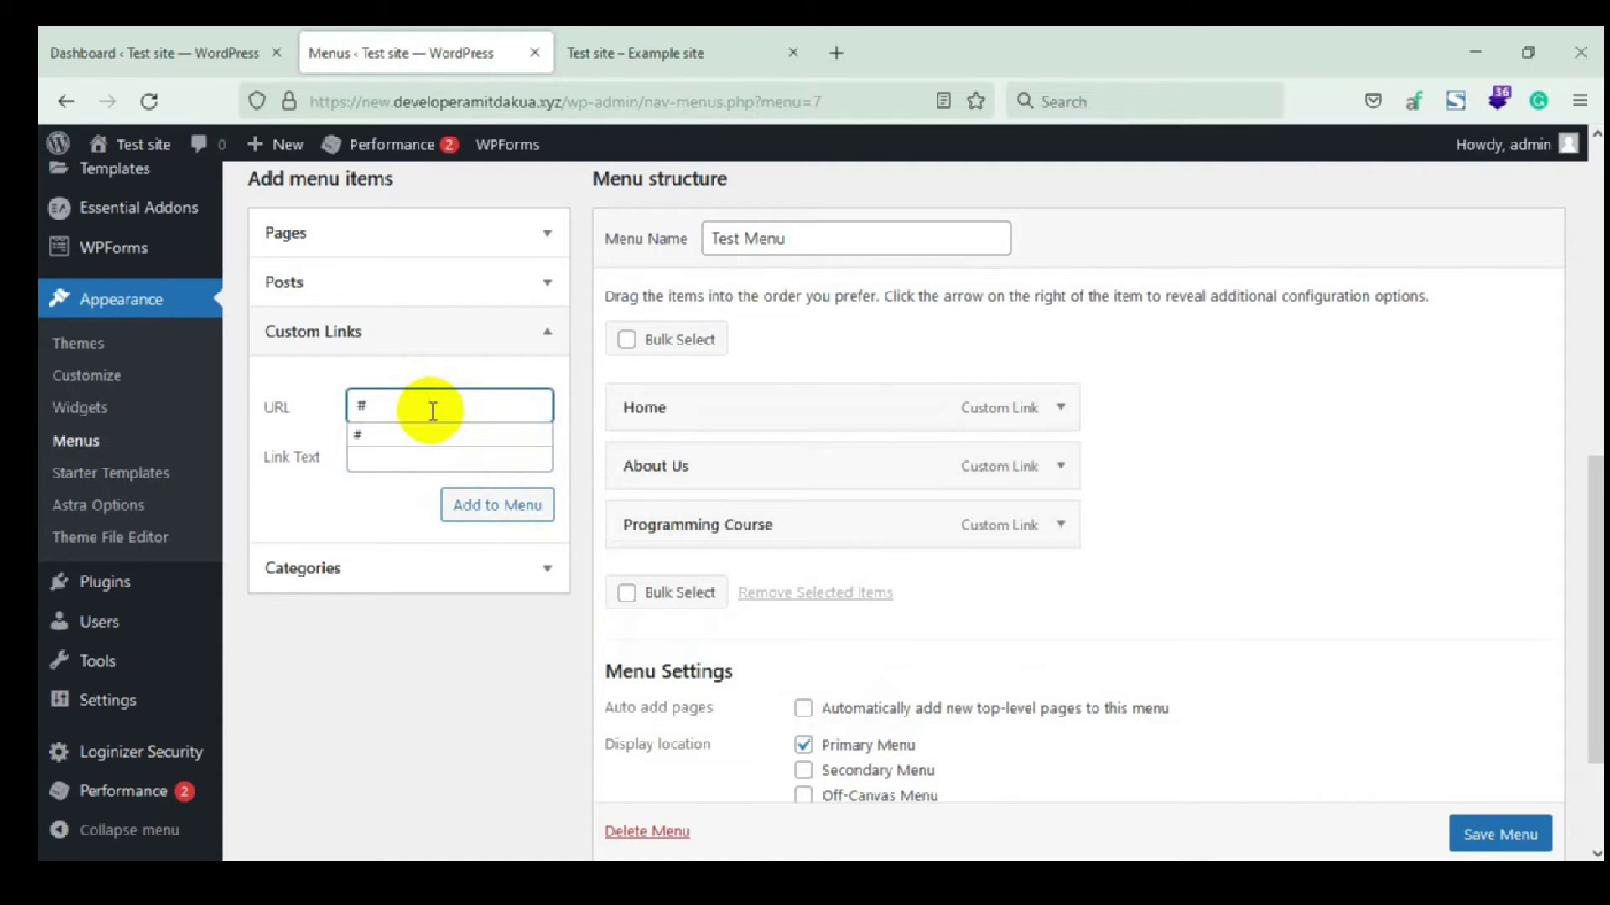
click(397, 472)
text(Contact Us)
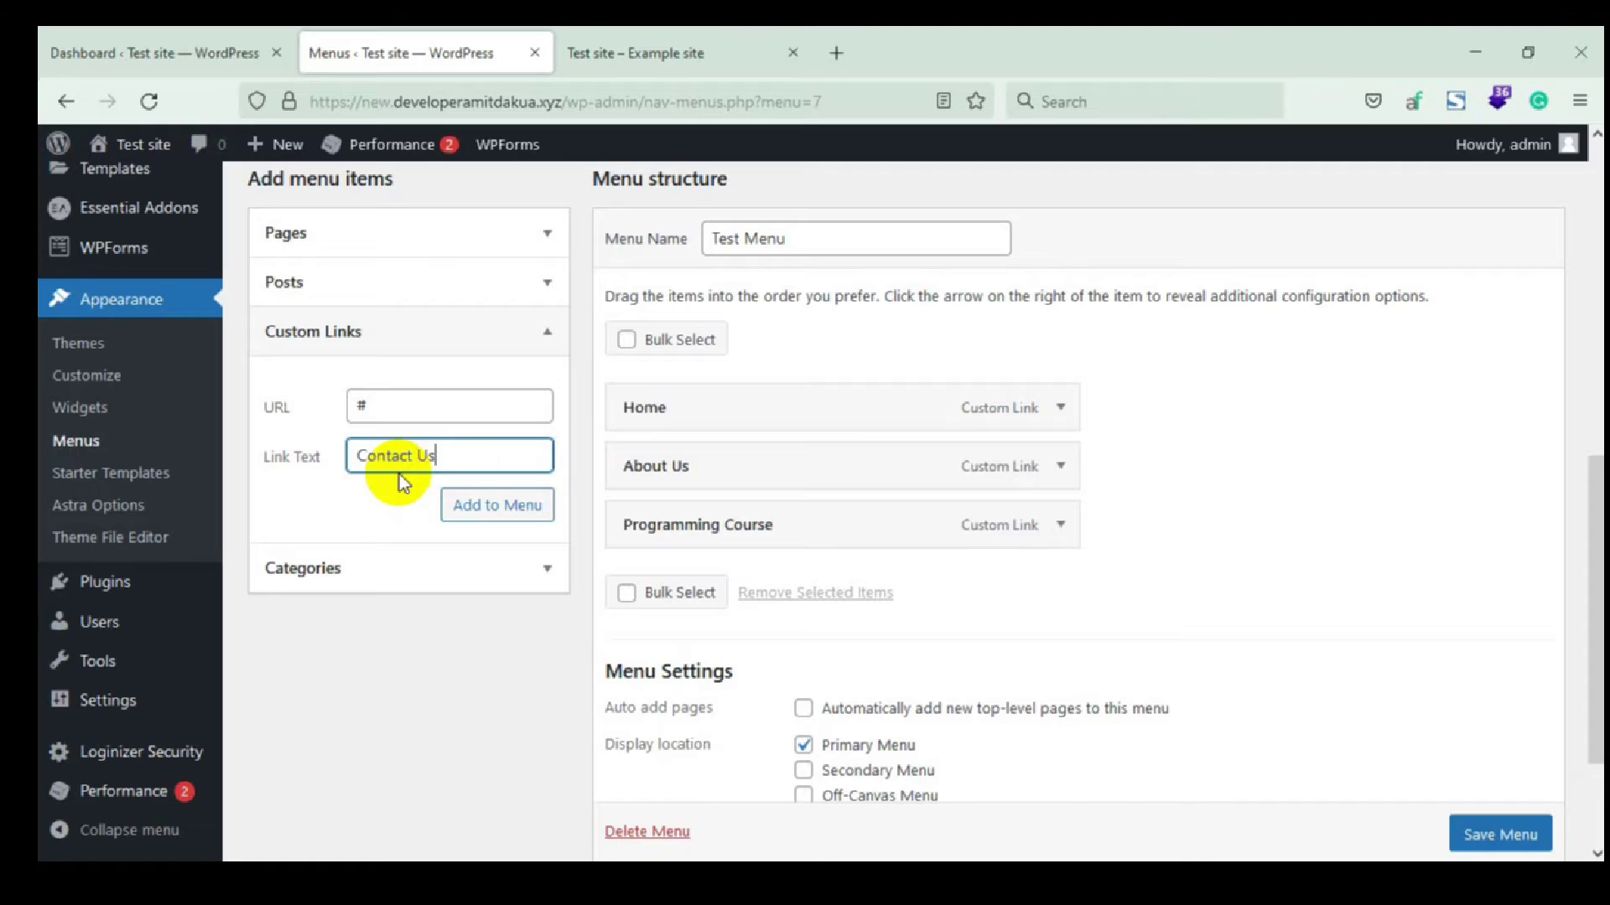
click(493, 506)
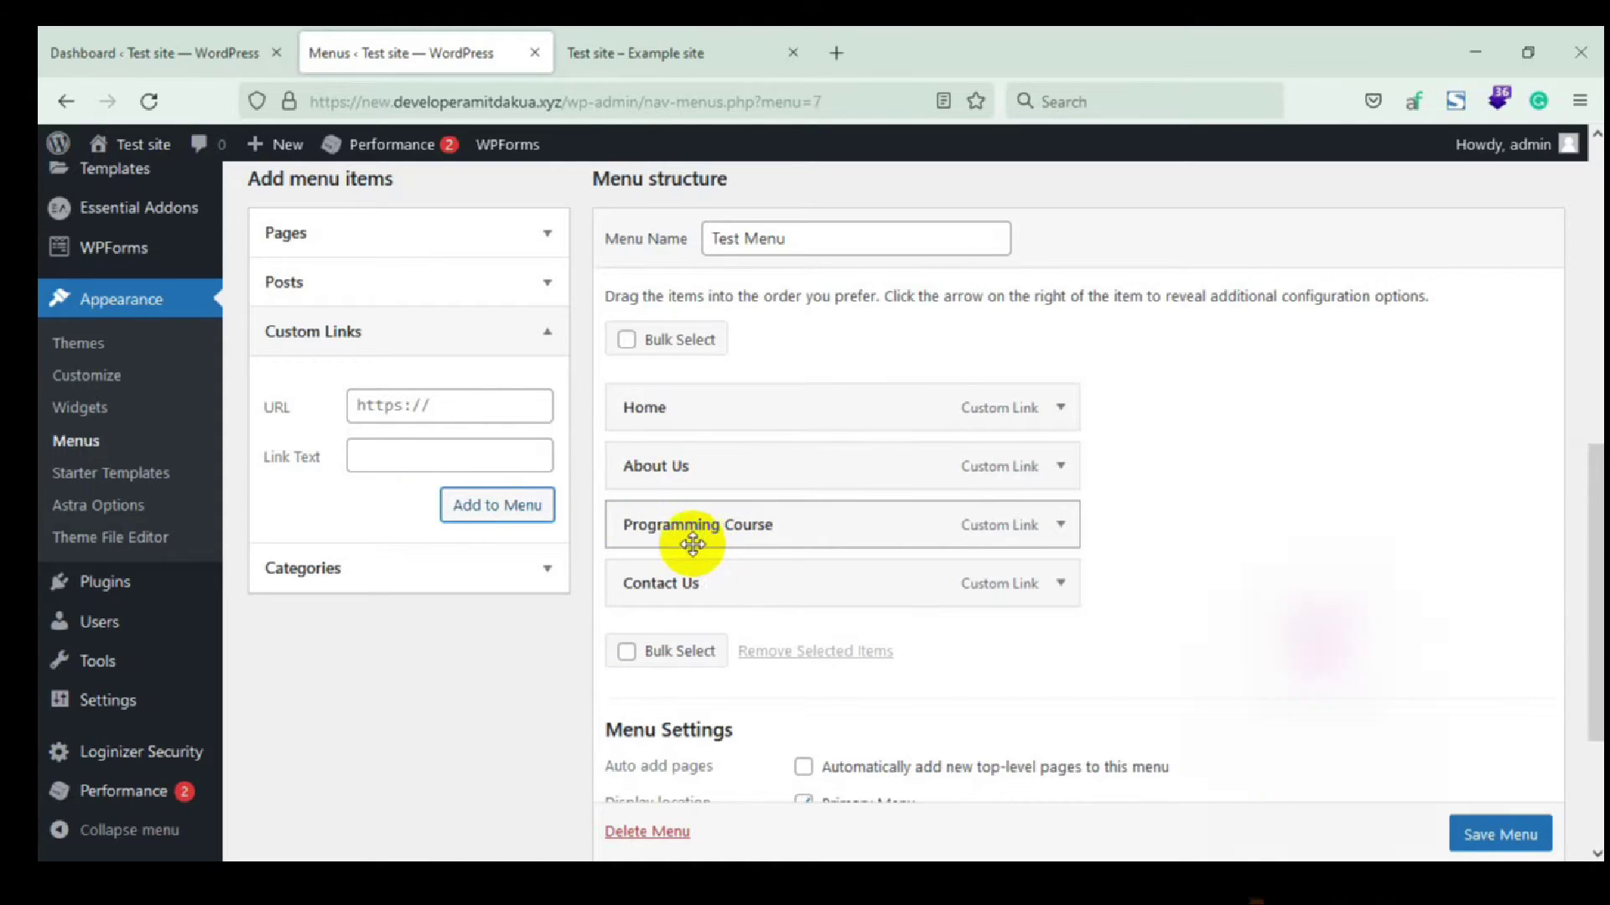
Add a custom link with URL "#" and link text "Php" to Test Menu
click(411, 409)
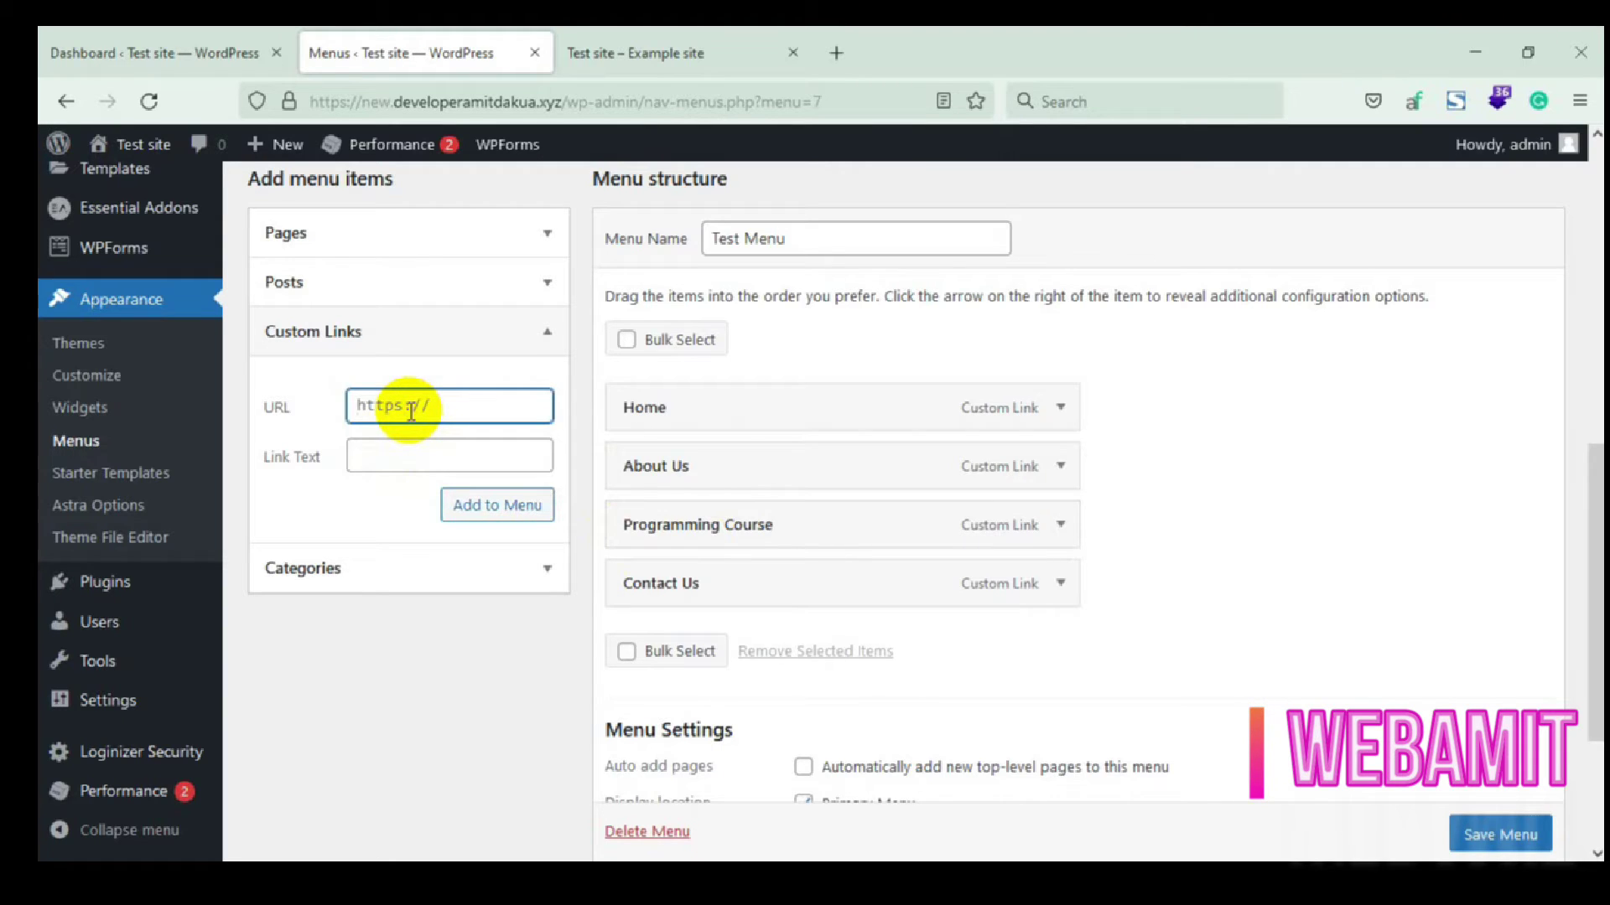
text(#)
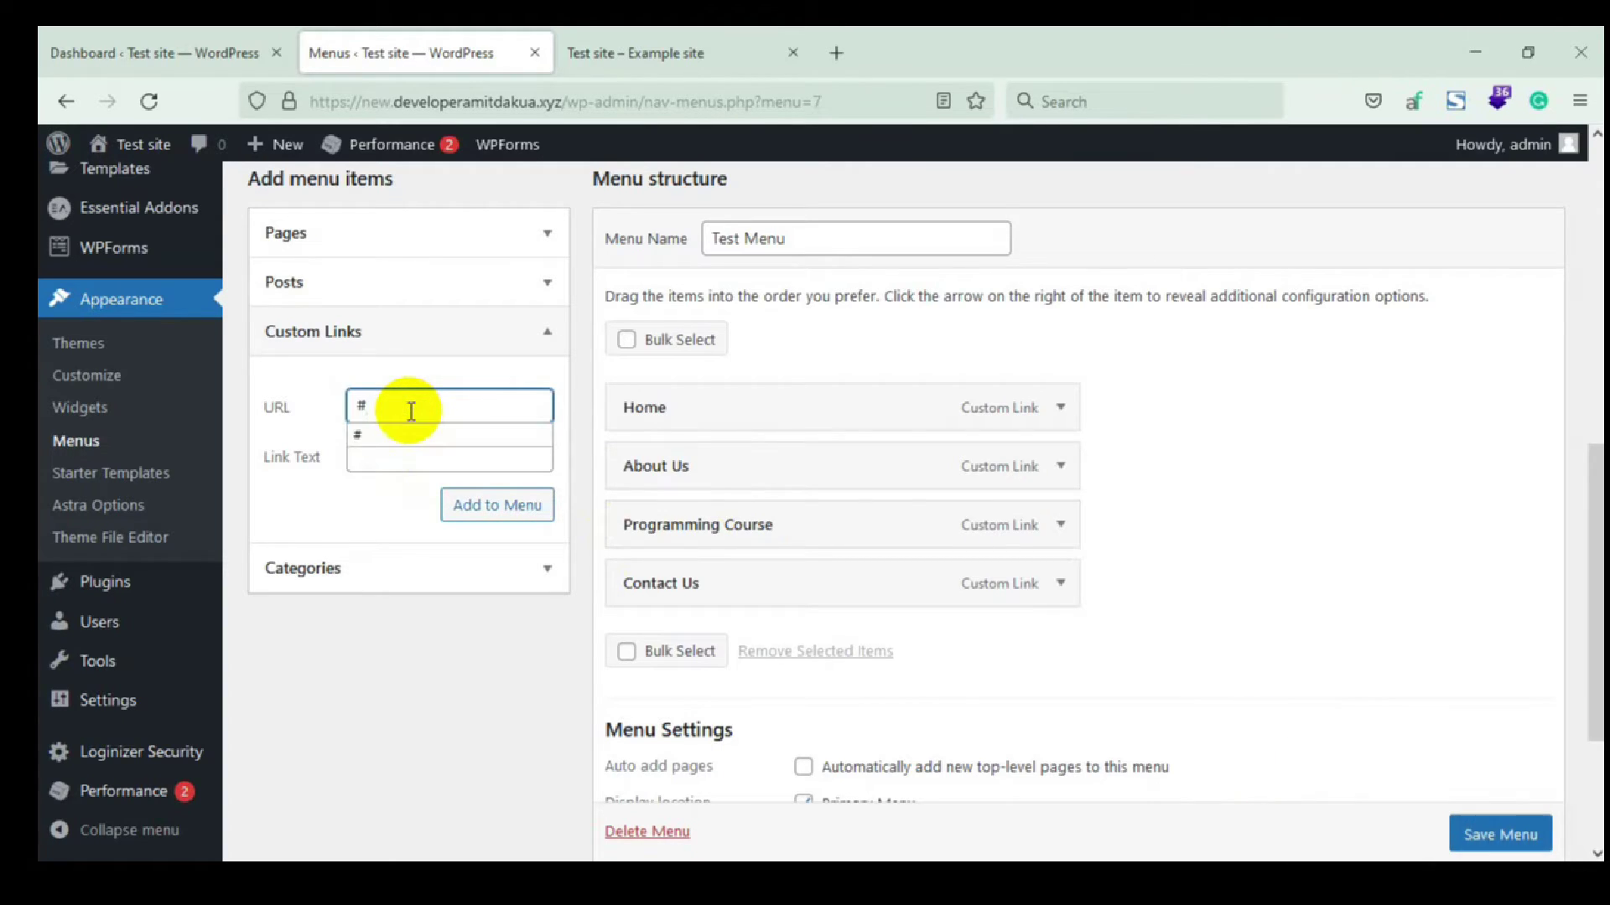
click(404, 464)
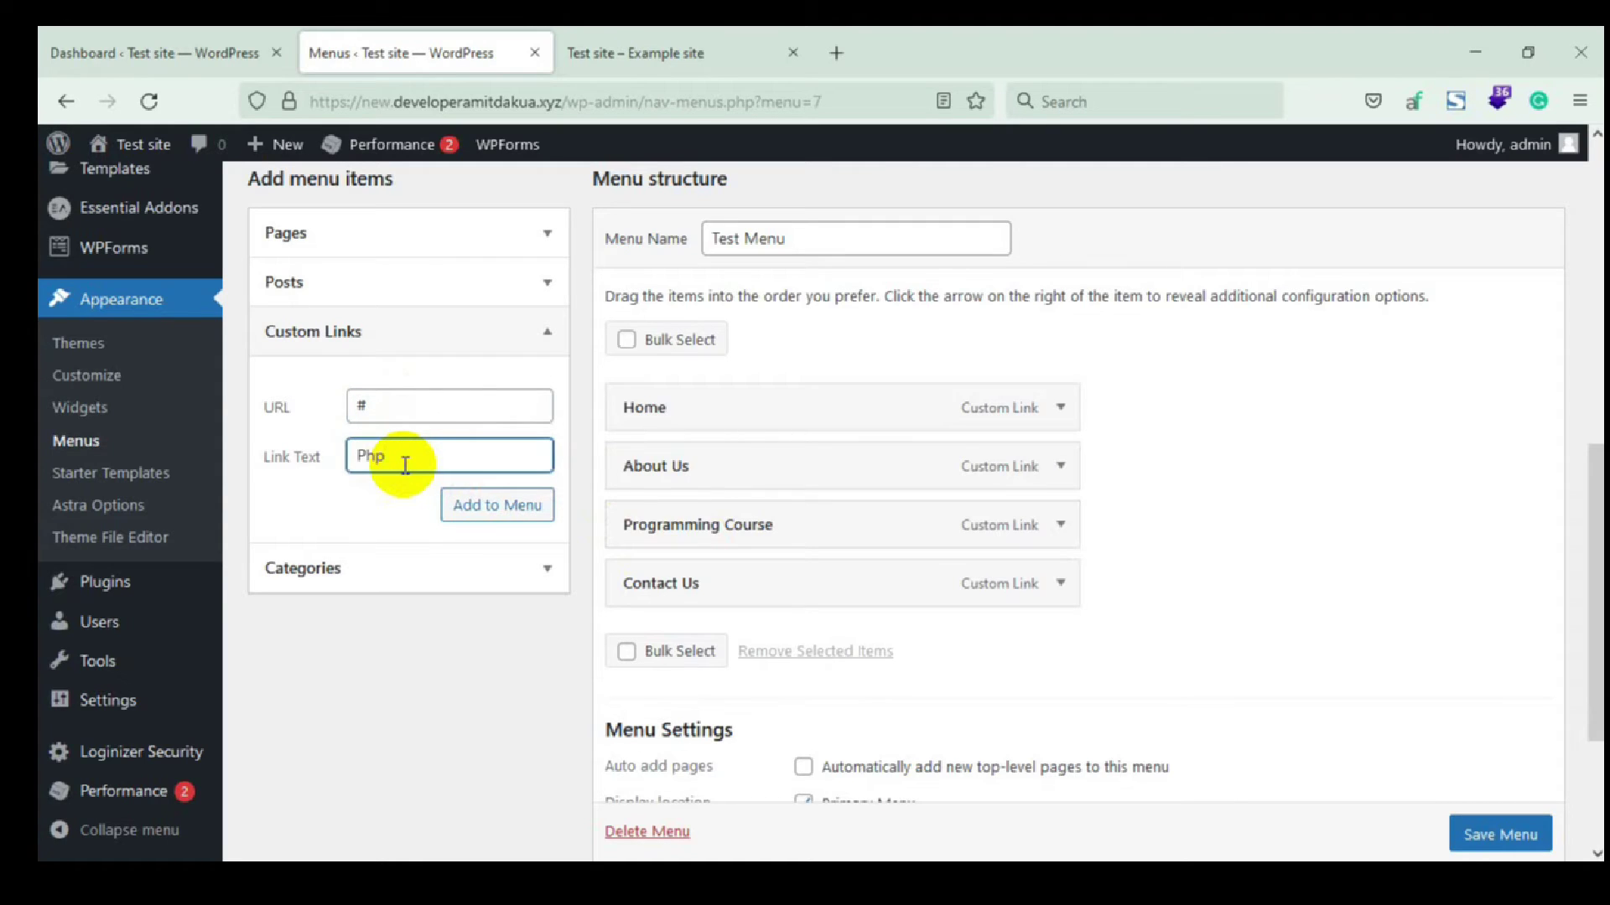
click(521, 504)
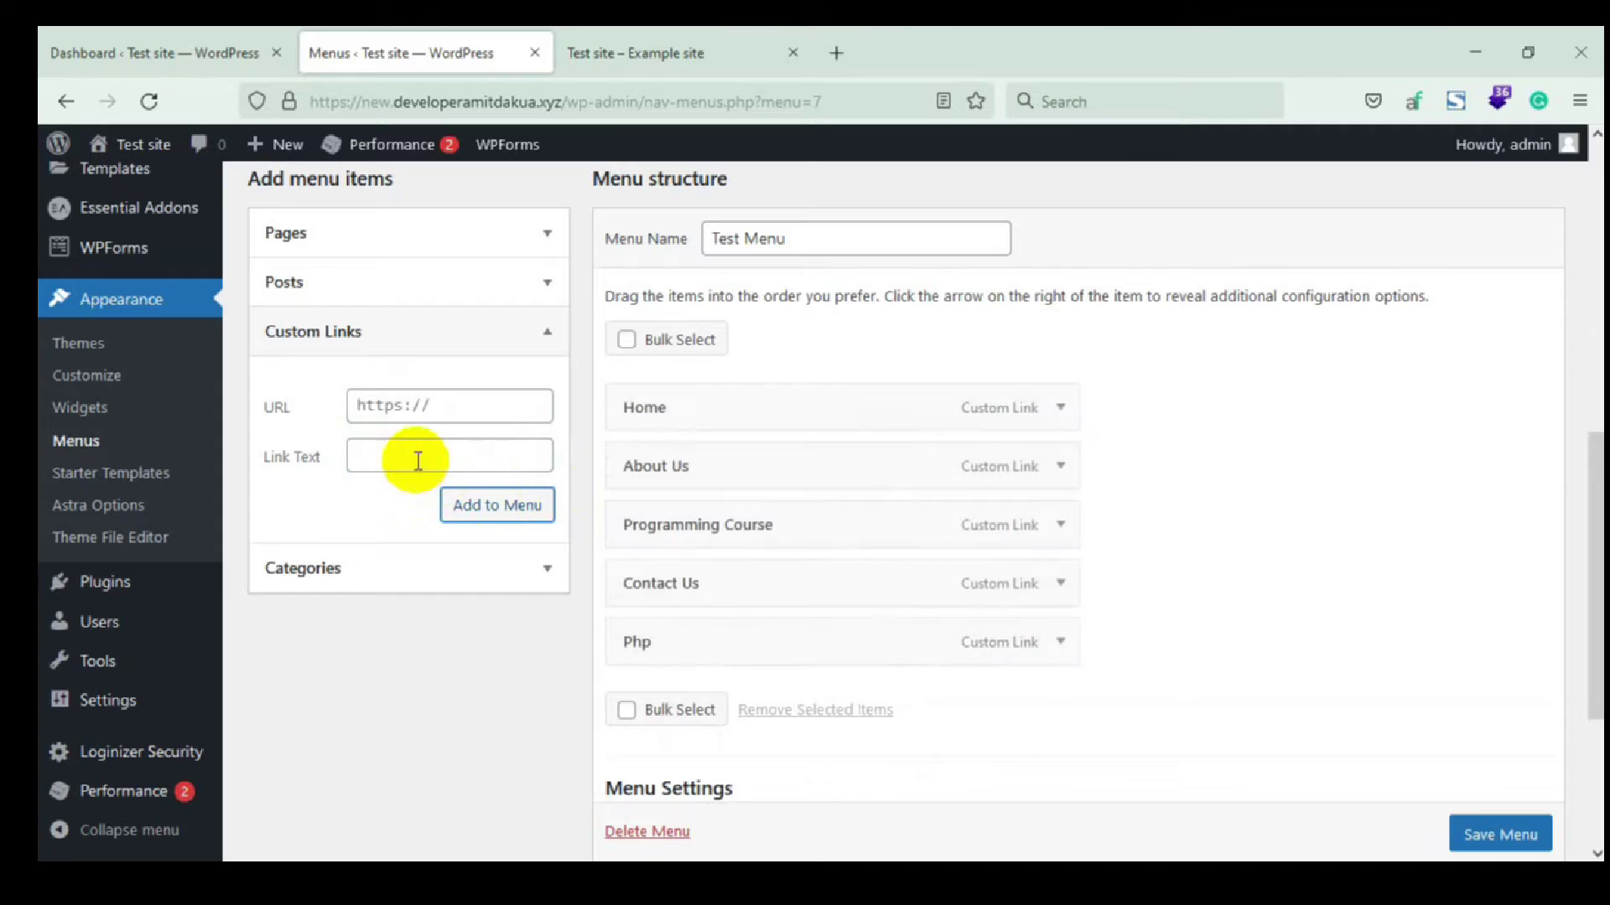
Add a custom link with URL "#" and link text "Python" to Test Menu
click(457, 406)
text(#)
click(470, 440)
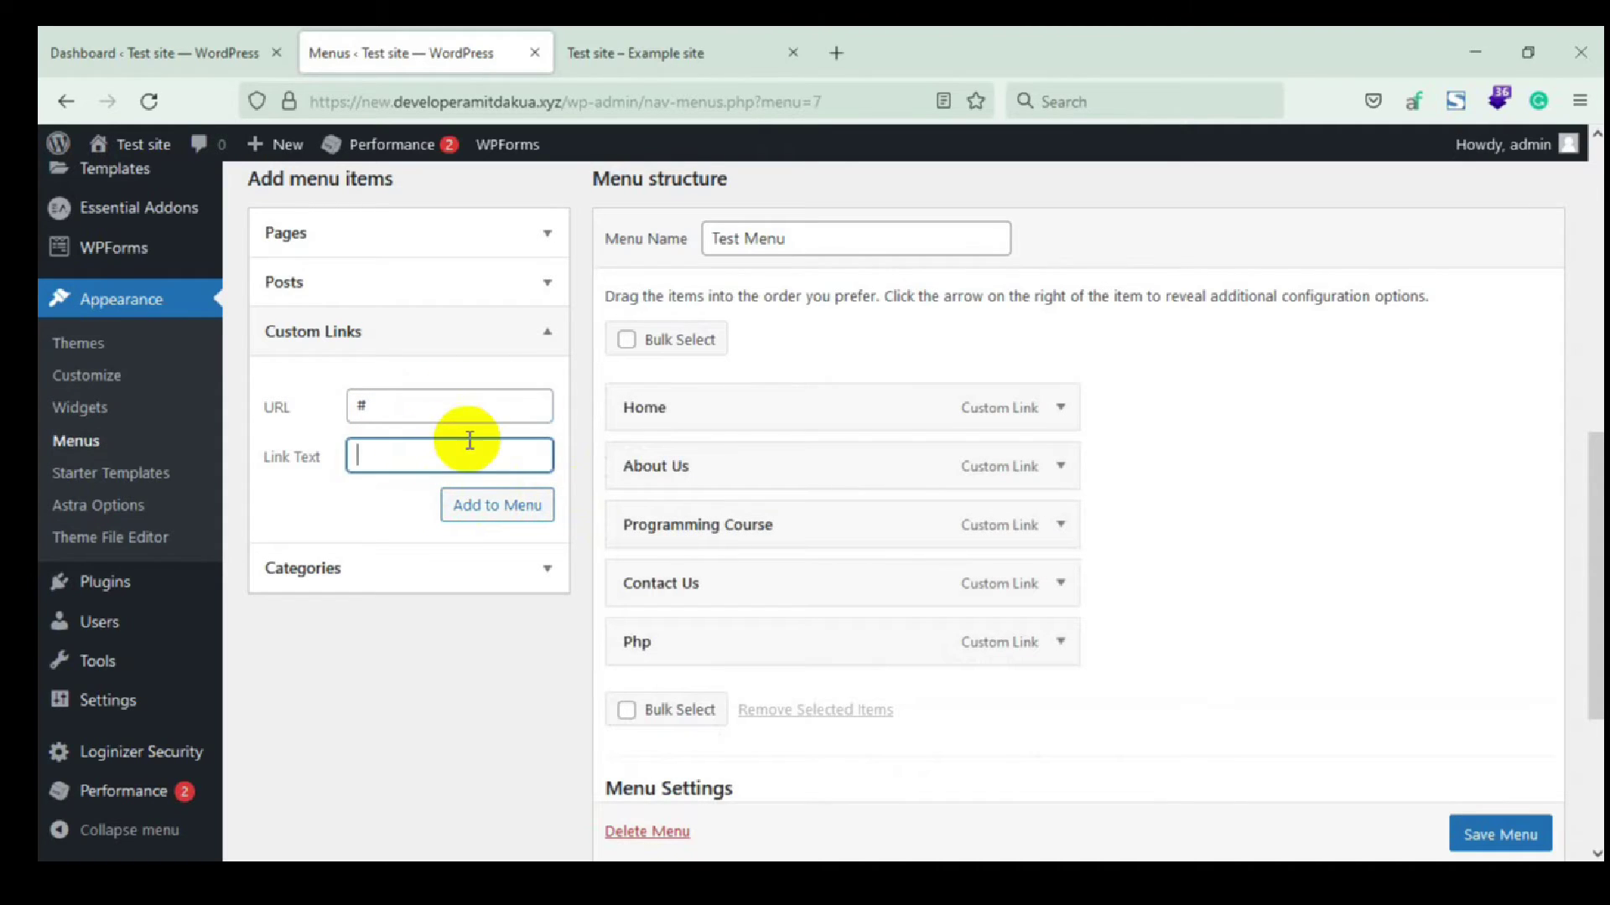
text(Python)
click(497, 507)
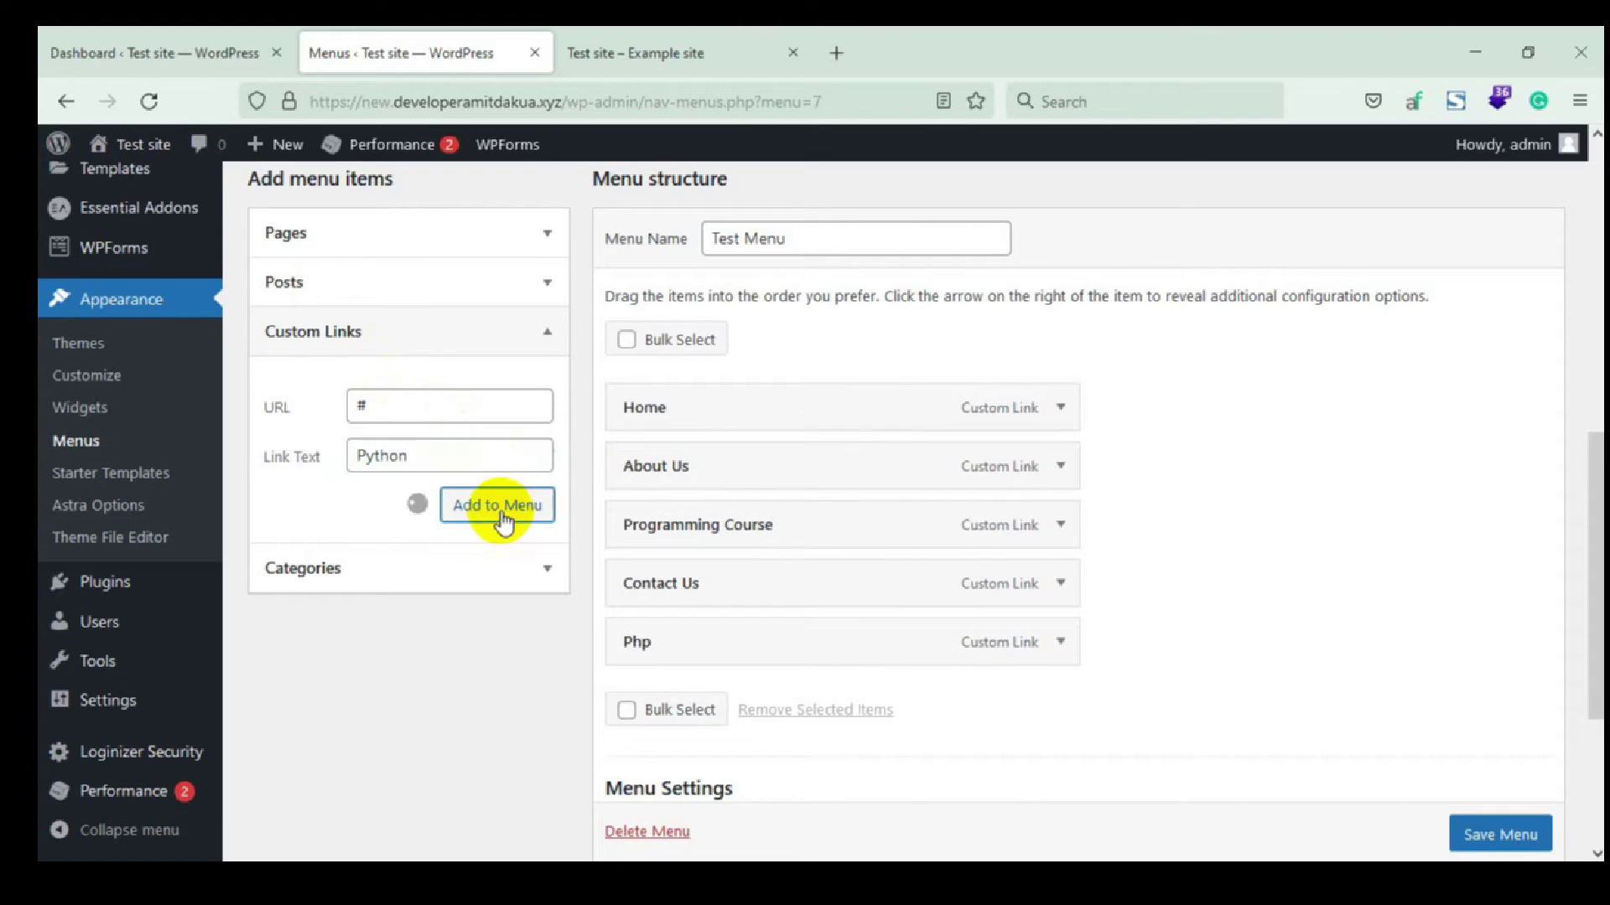
Add a custom link with URL "#" and link text "JavaScript" to Test Menu
click(388, 406)
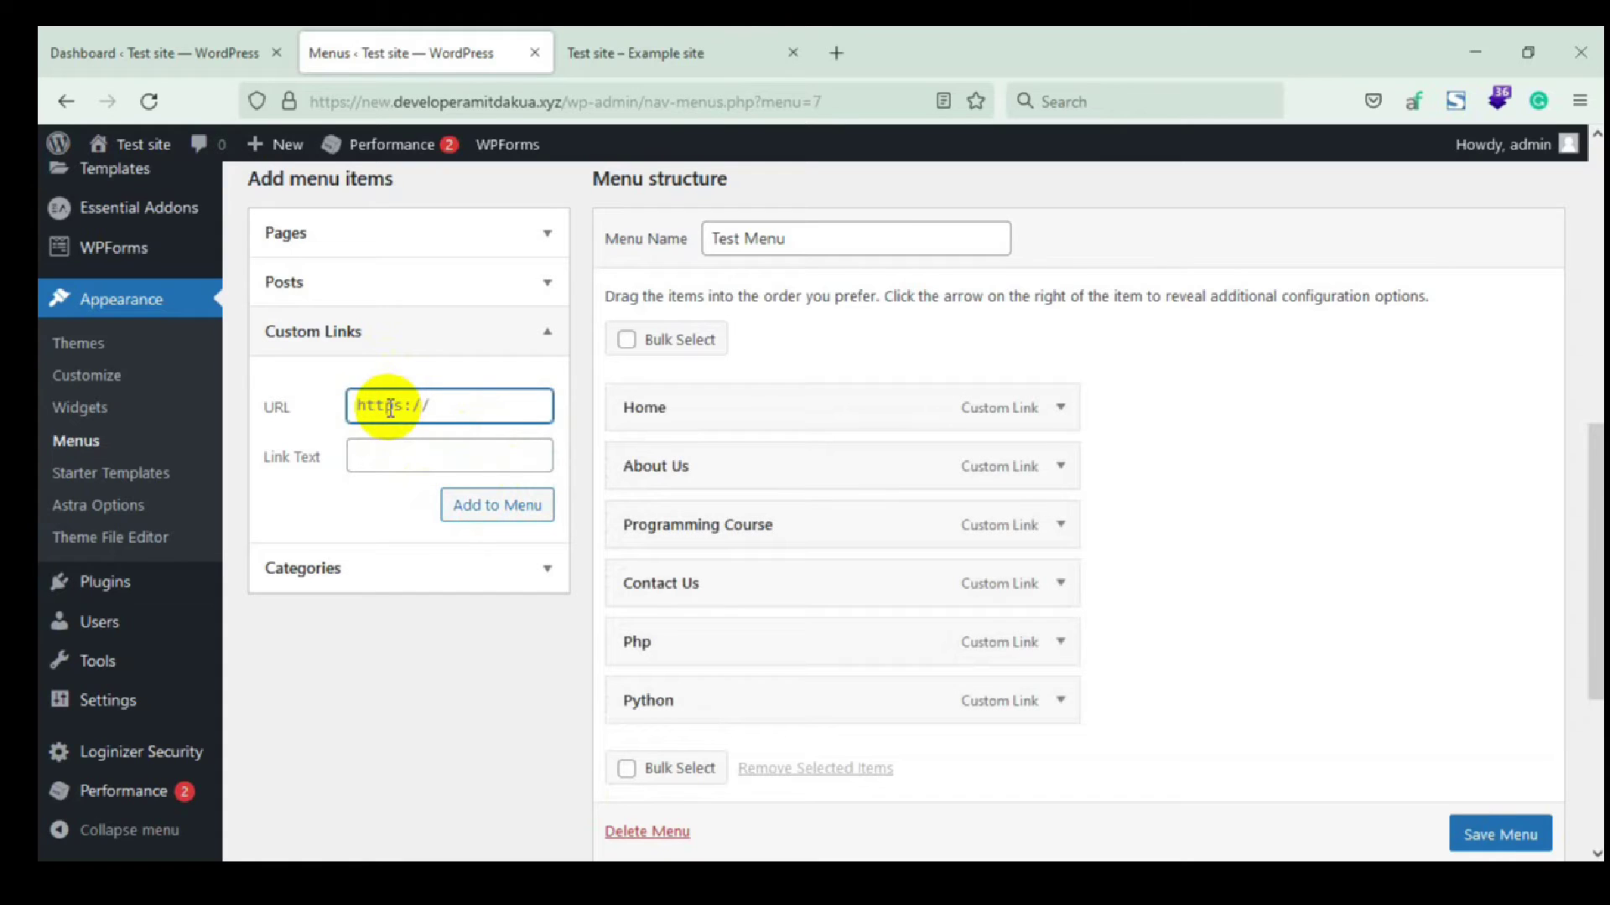
text(#)
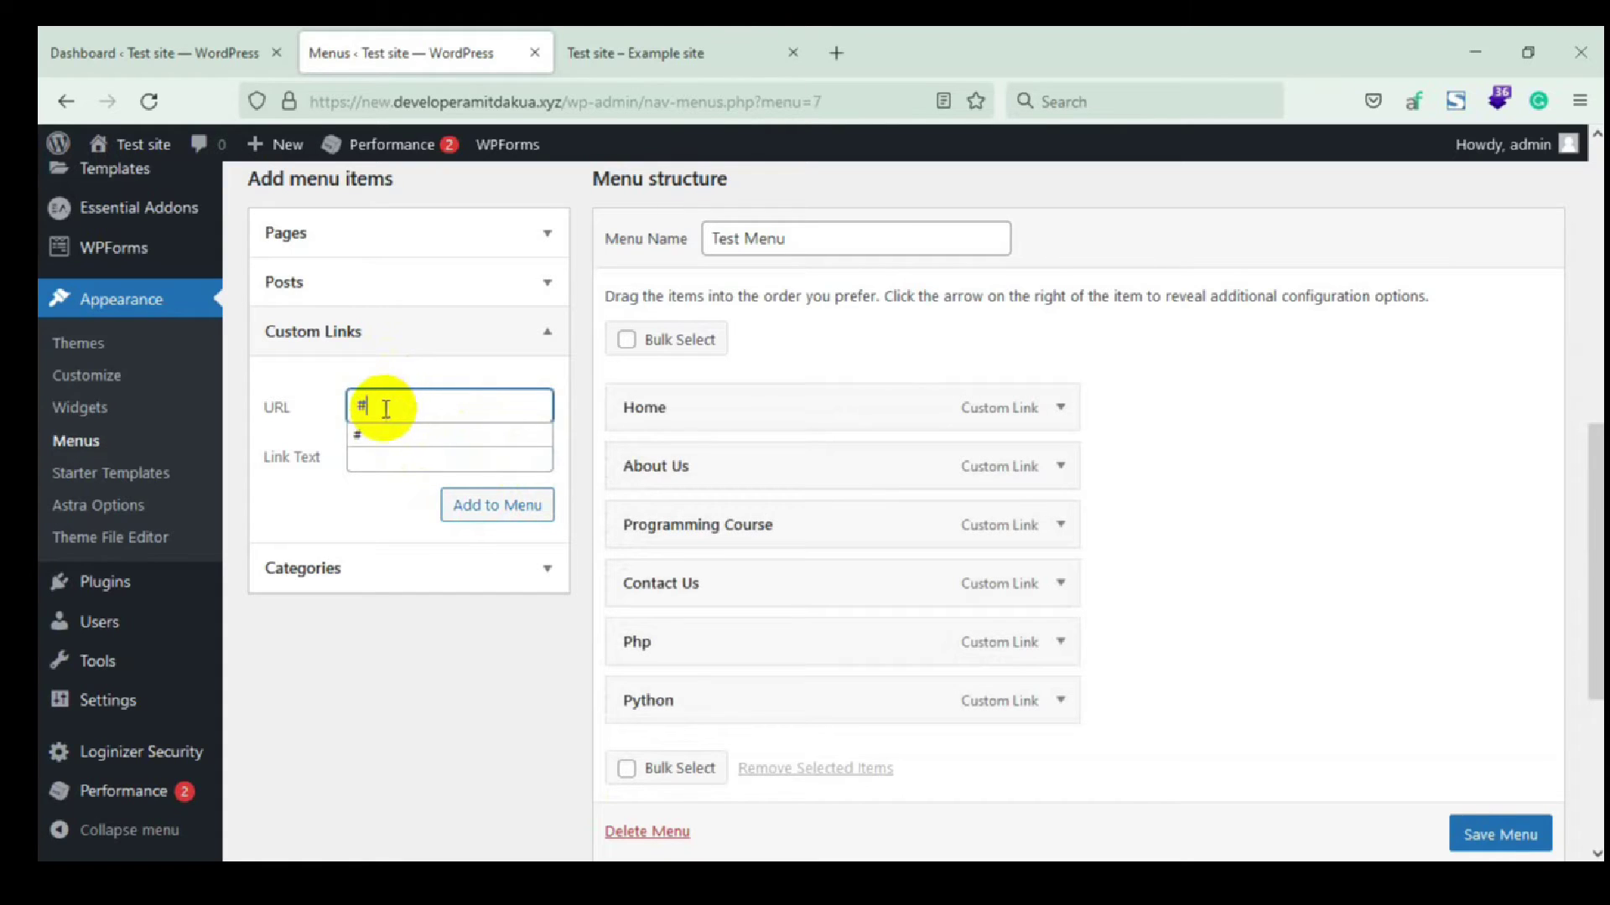
click(386, 457)
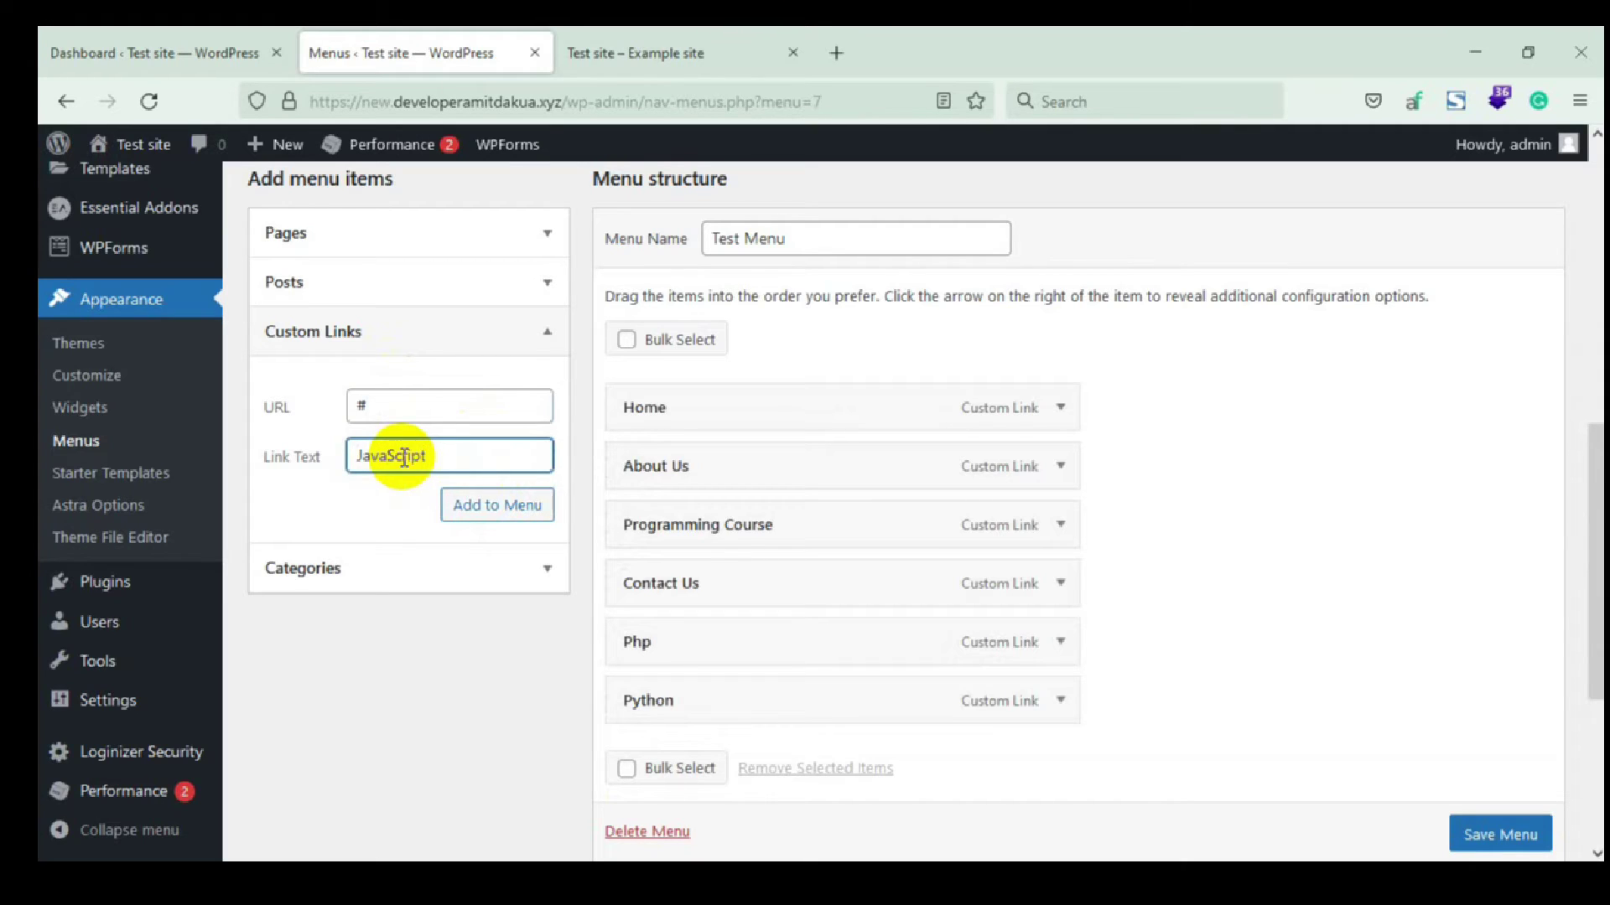
click(507, 506)
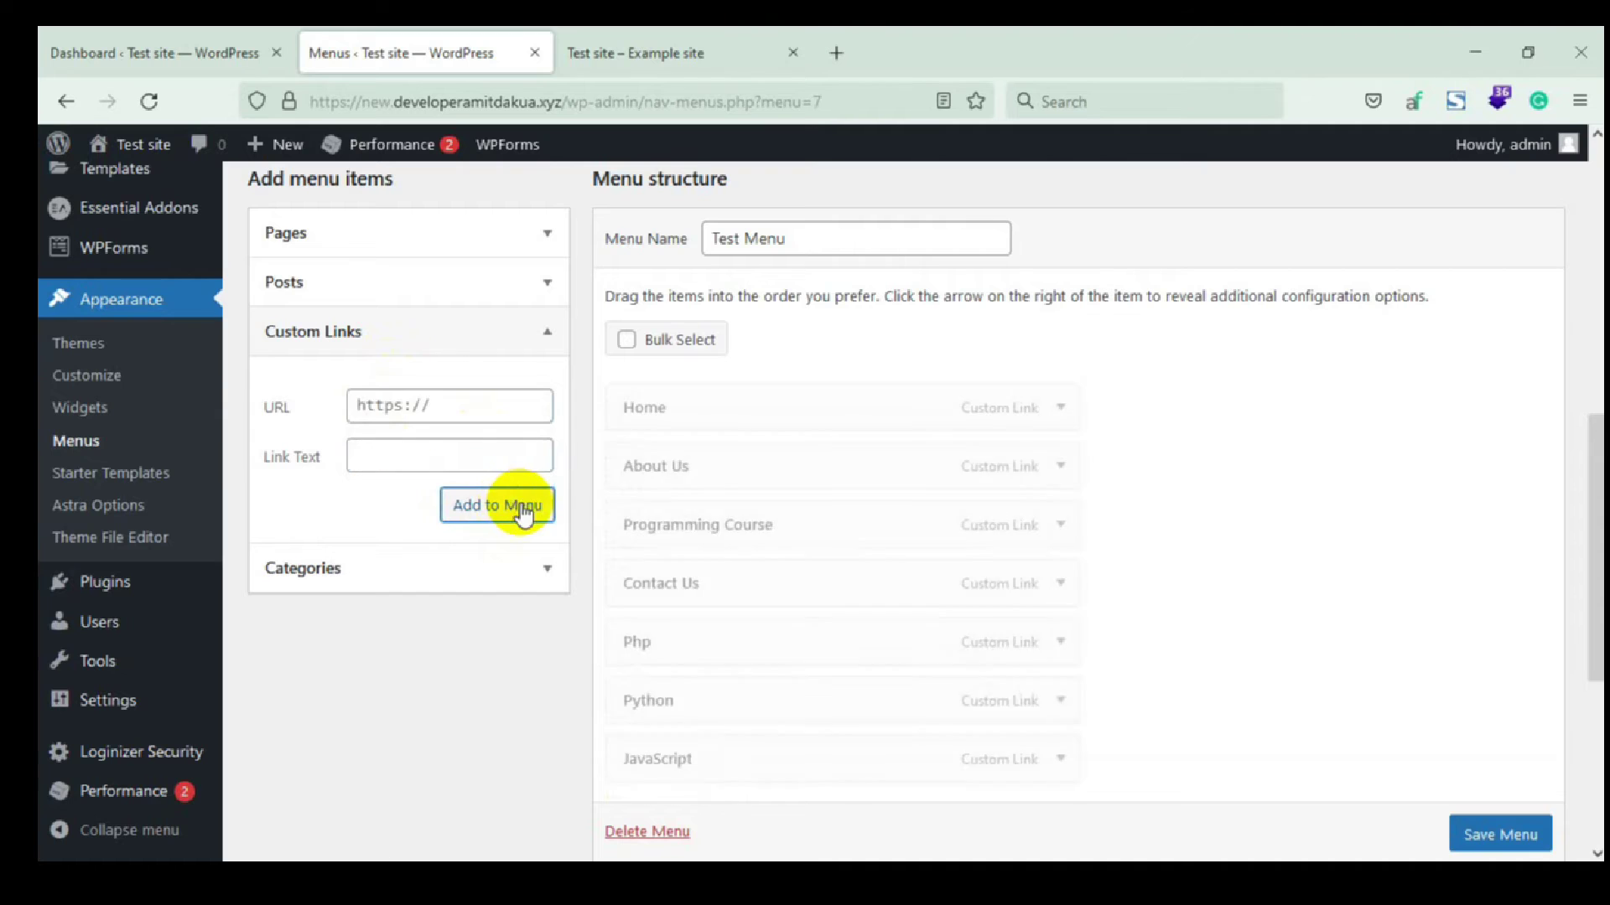
Reorder the menu structure so Programming Course follows About Us and Php comes directly after Programming Course
scroll(786, 598, down, 2)
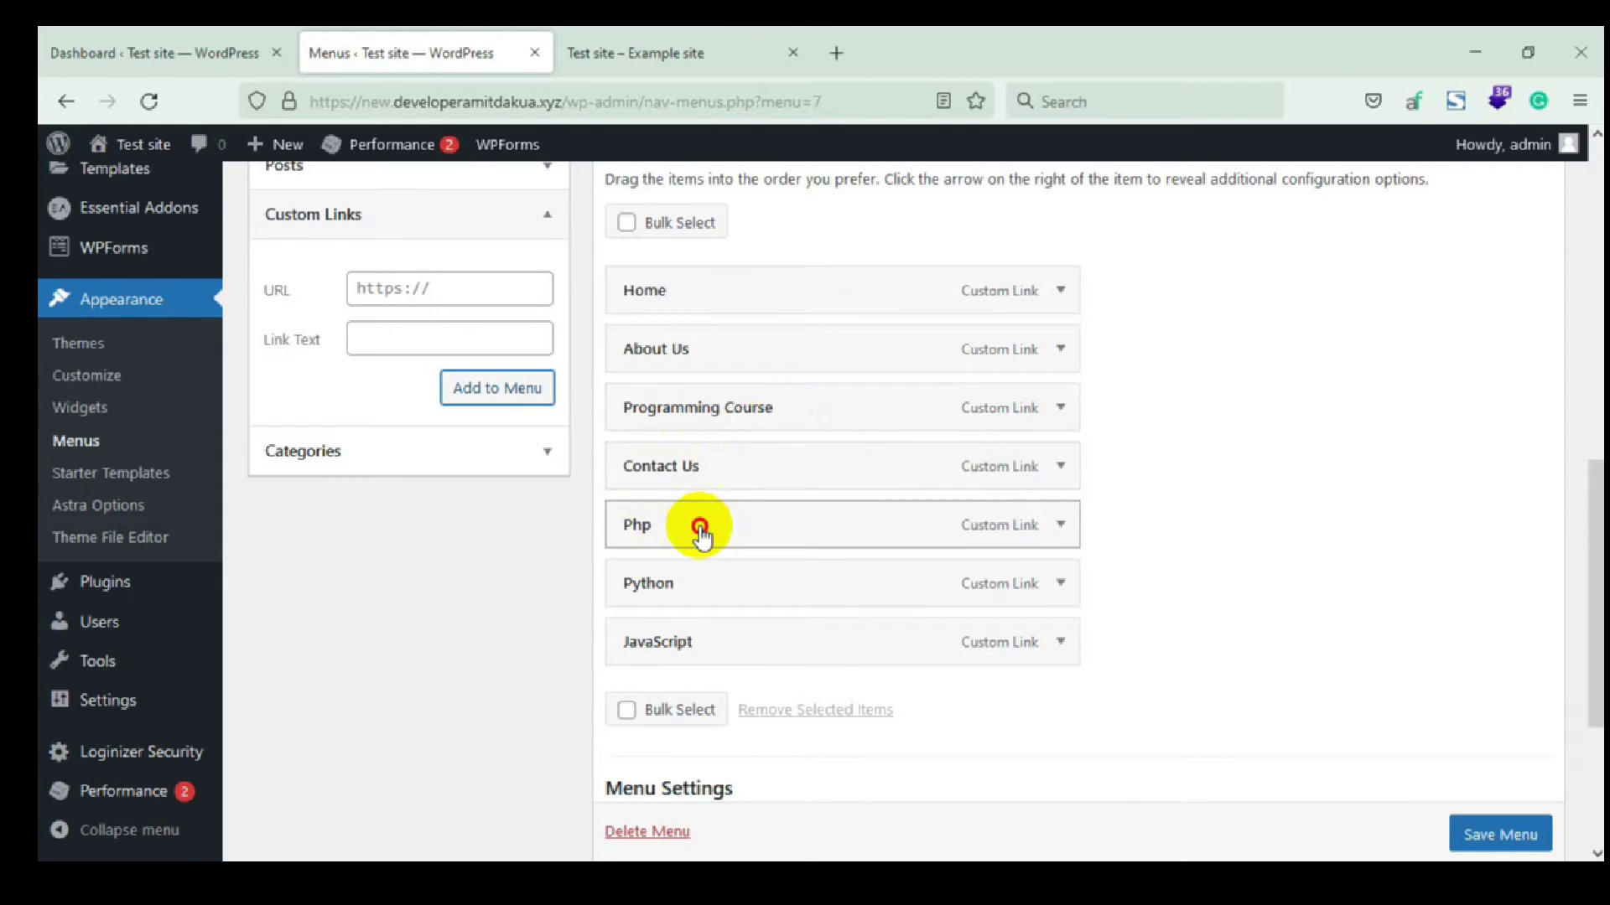
drag(701, 526, 738, 671)
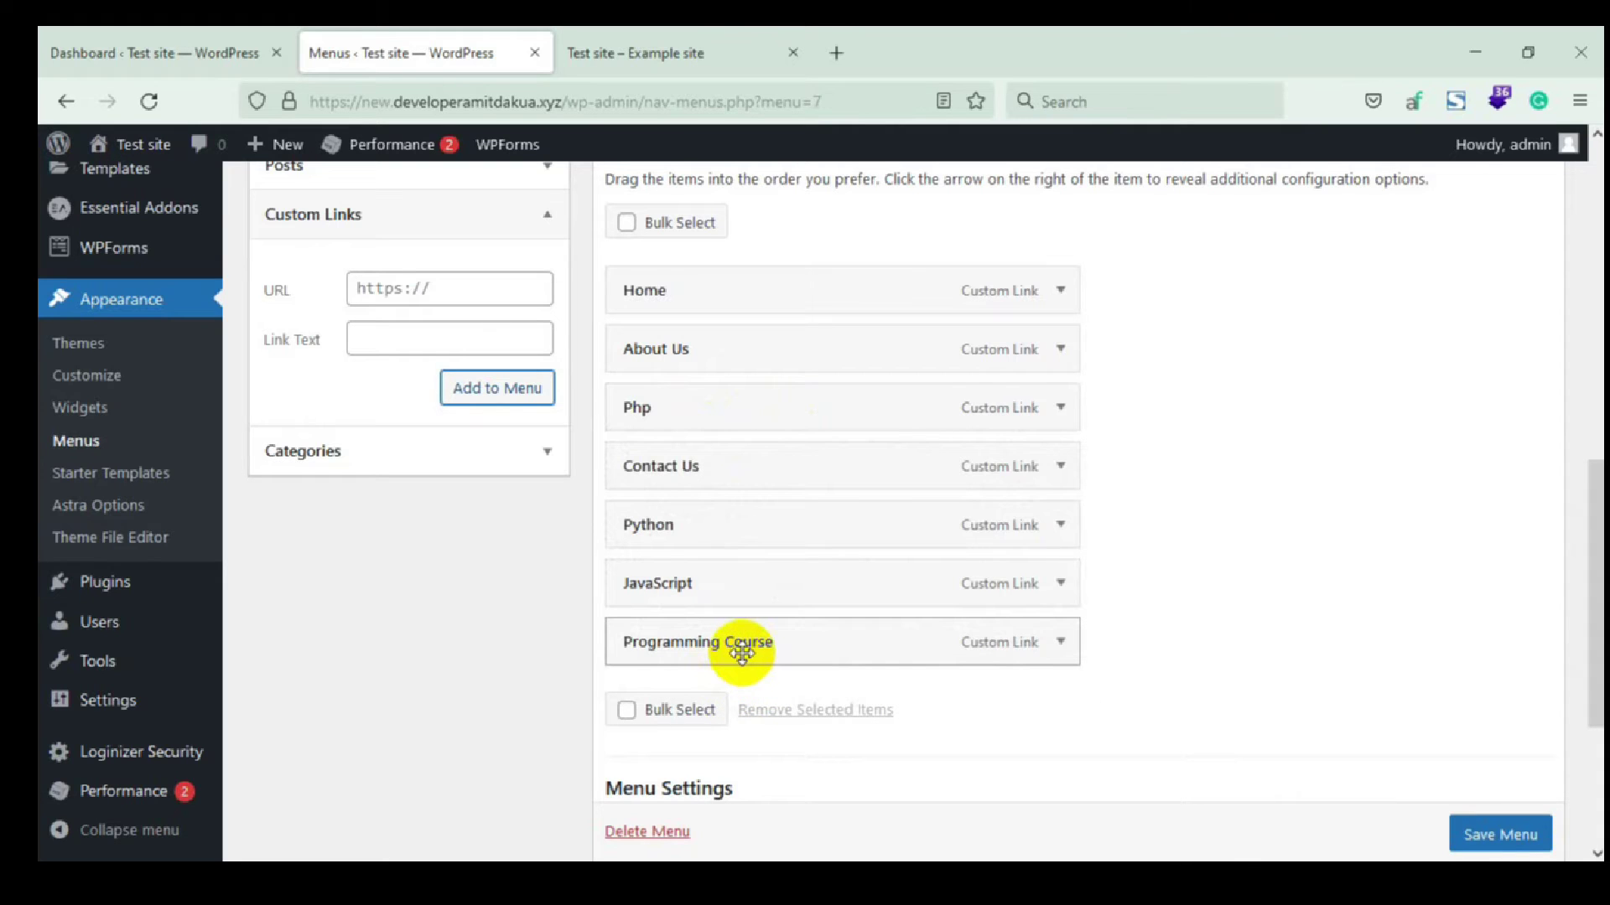
drag(743, 660, 738, 415)
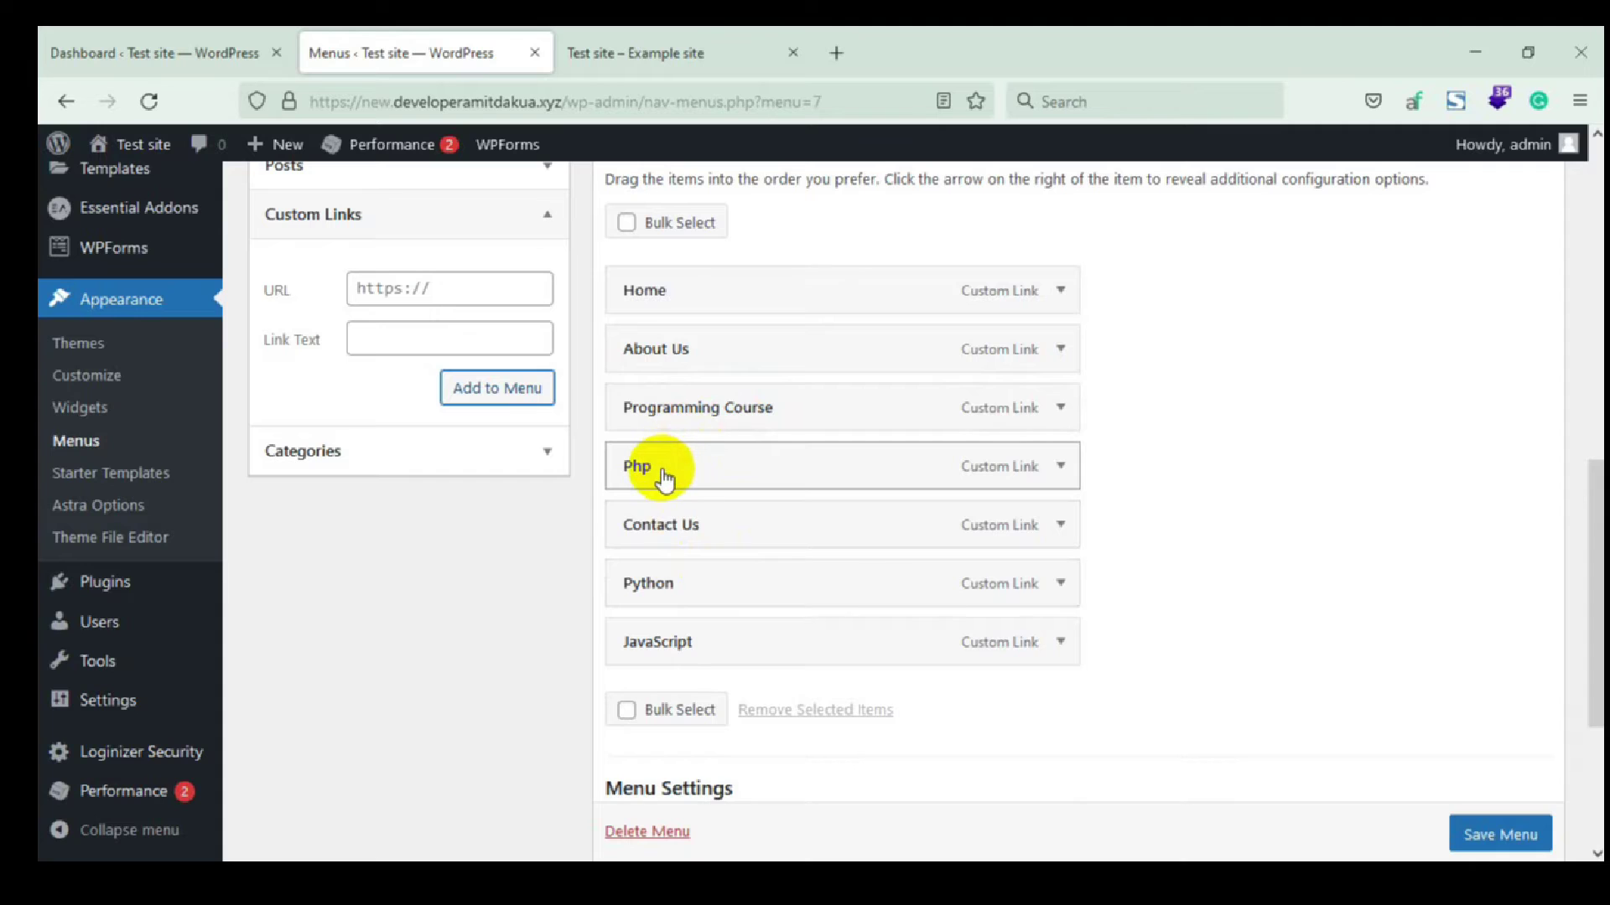
Nest Php, Python and JavaScript, in that order, as sub items of Programming Course, above Contact Us
drag(647, 476, 699, 471)
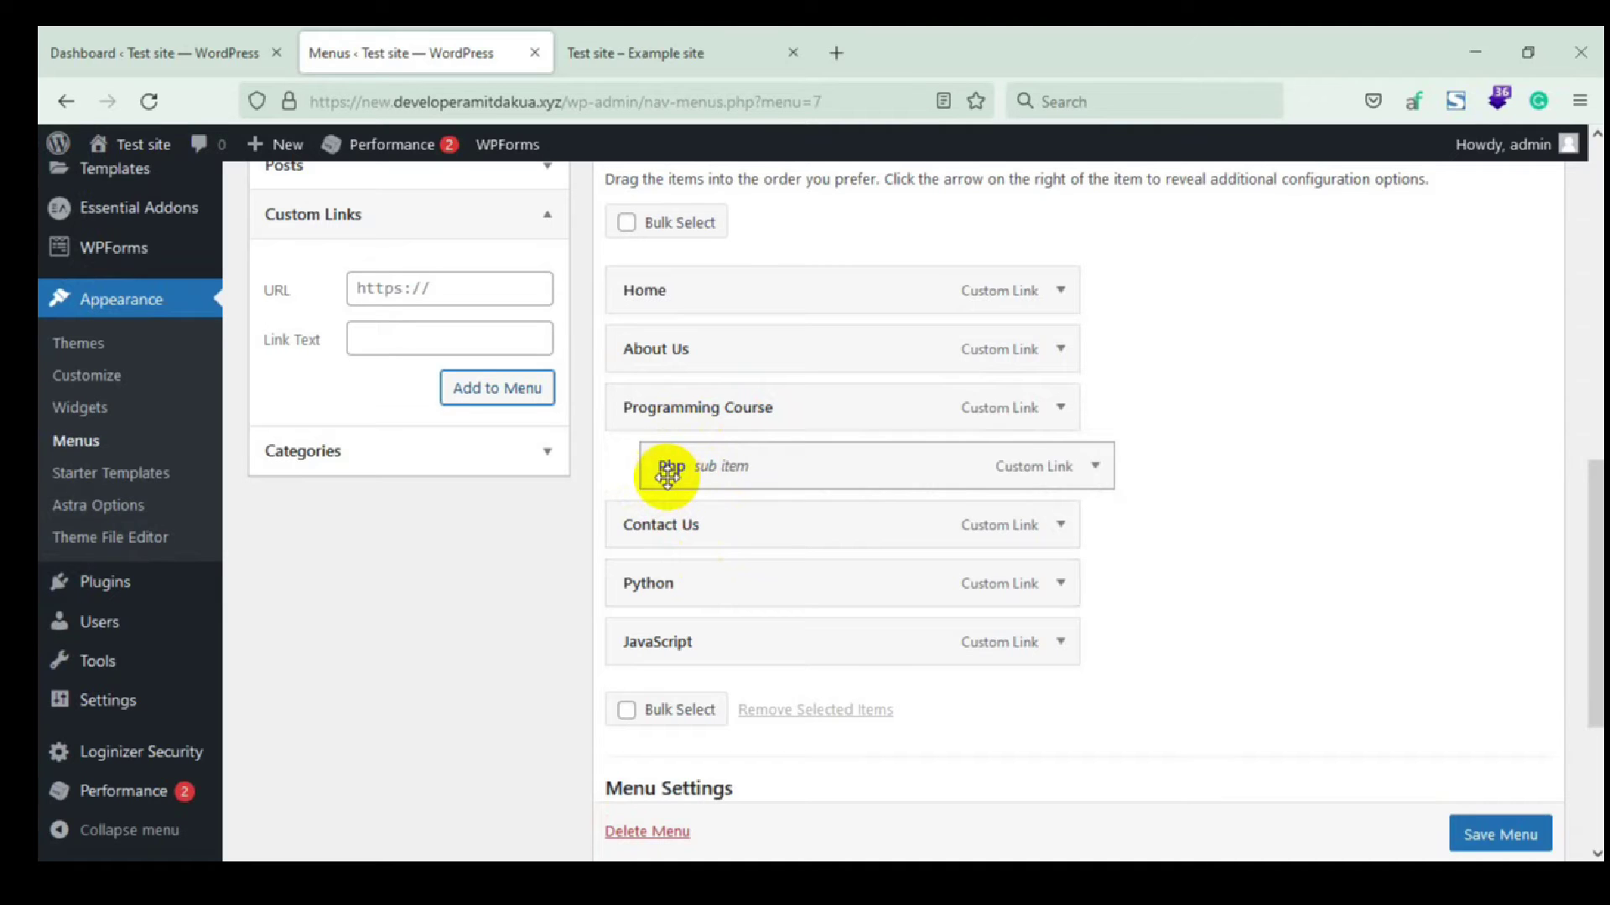
drag(731, 587, 762, 525)
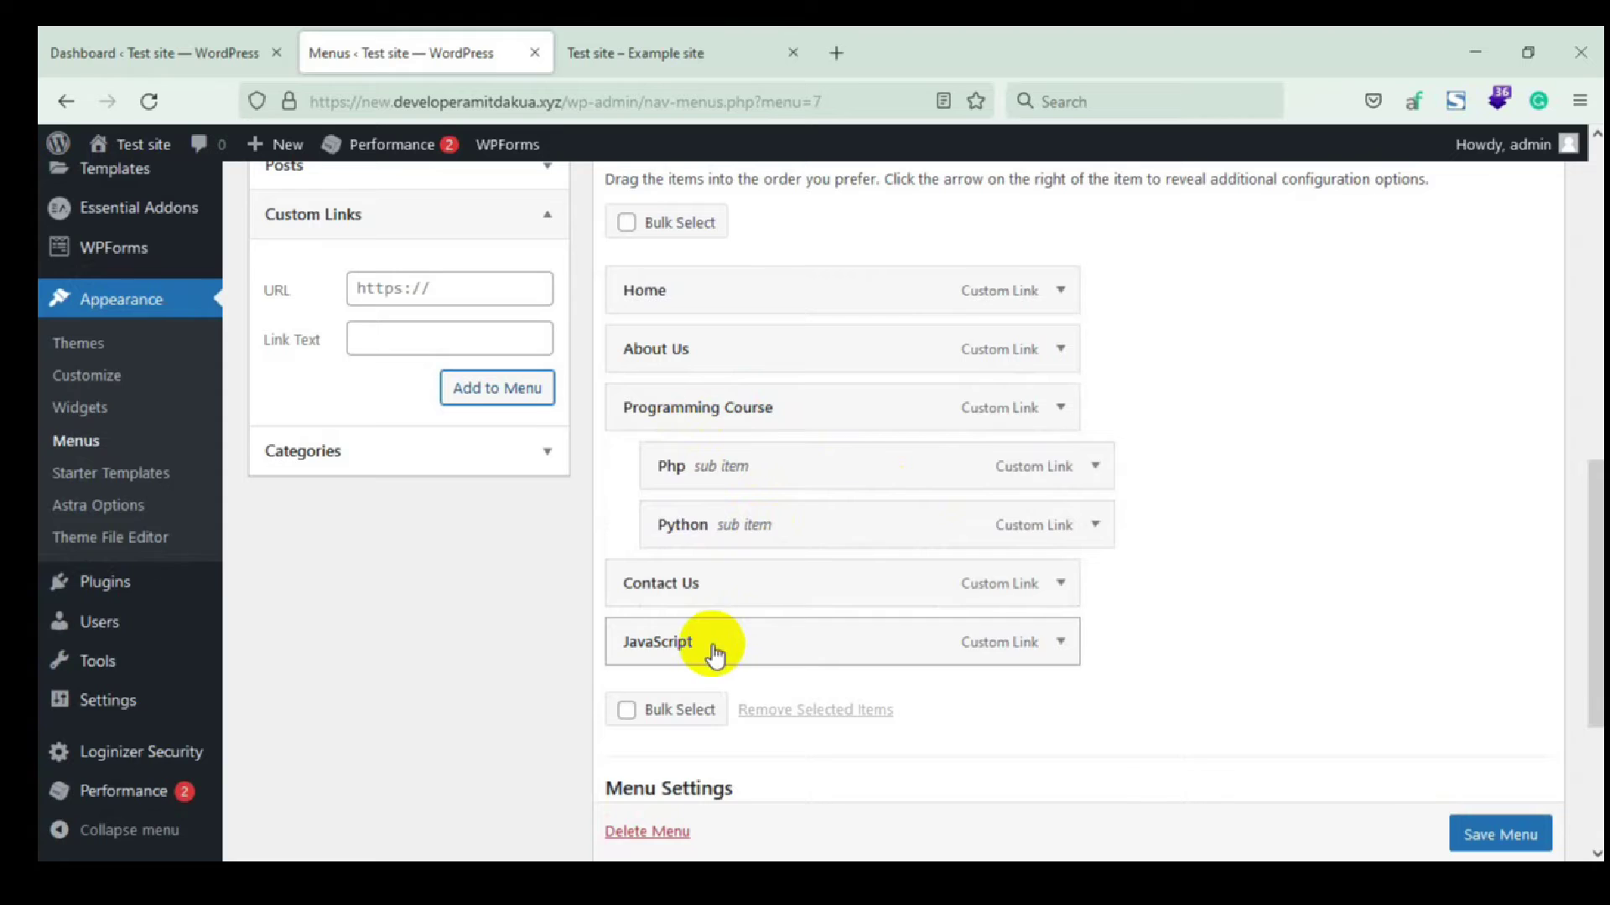
mouse_move(740, 629)
mouse_down()
mouse_move(762, 575)
mouse_move(744, 600)
mouse_up()
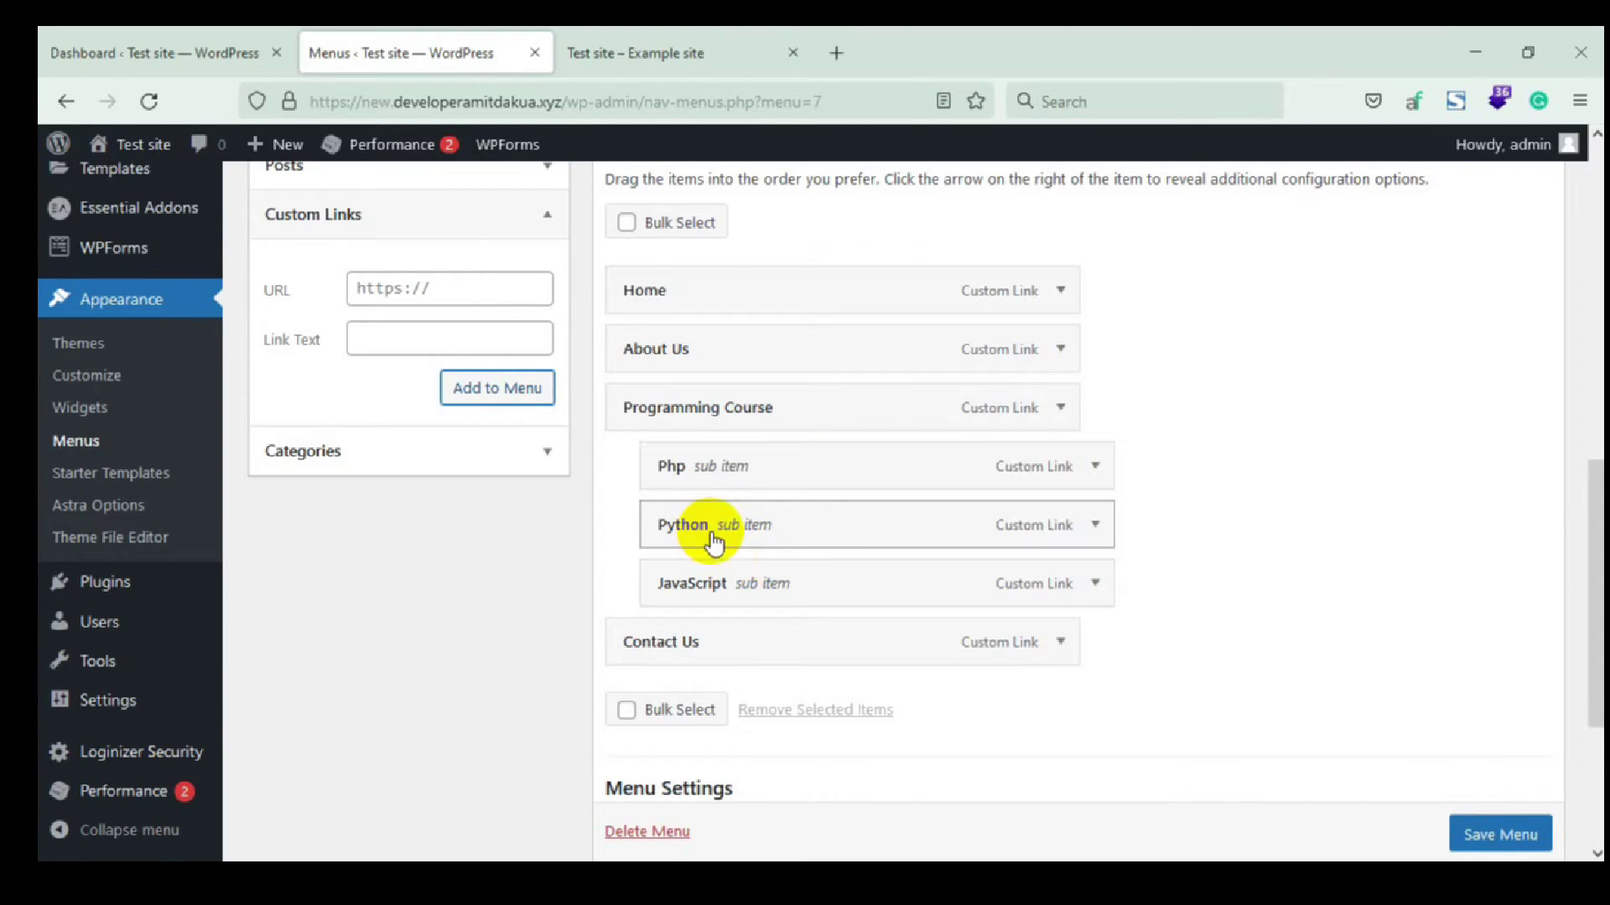
Add a custom link with URL "#" and link text "Laravel" and nest it as a sub item of Php
click(412, 300)
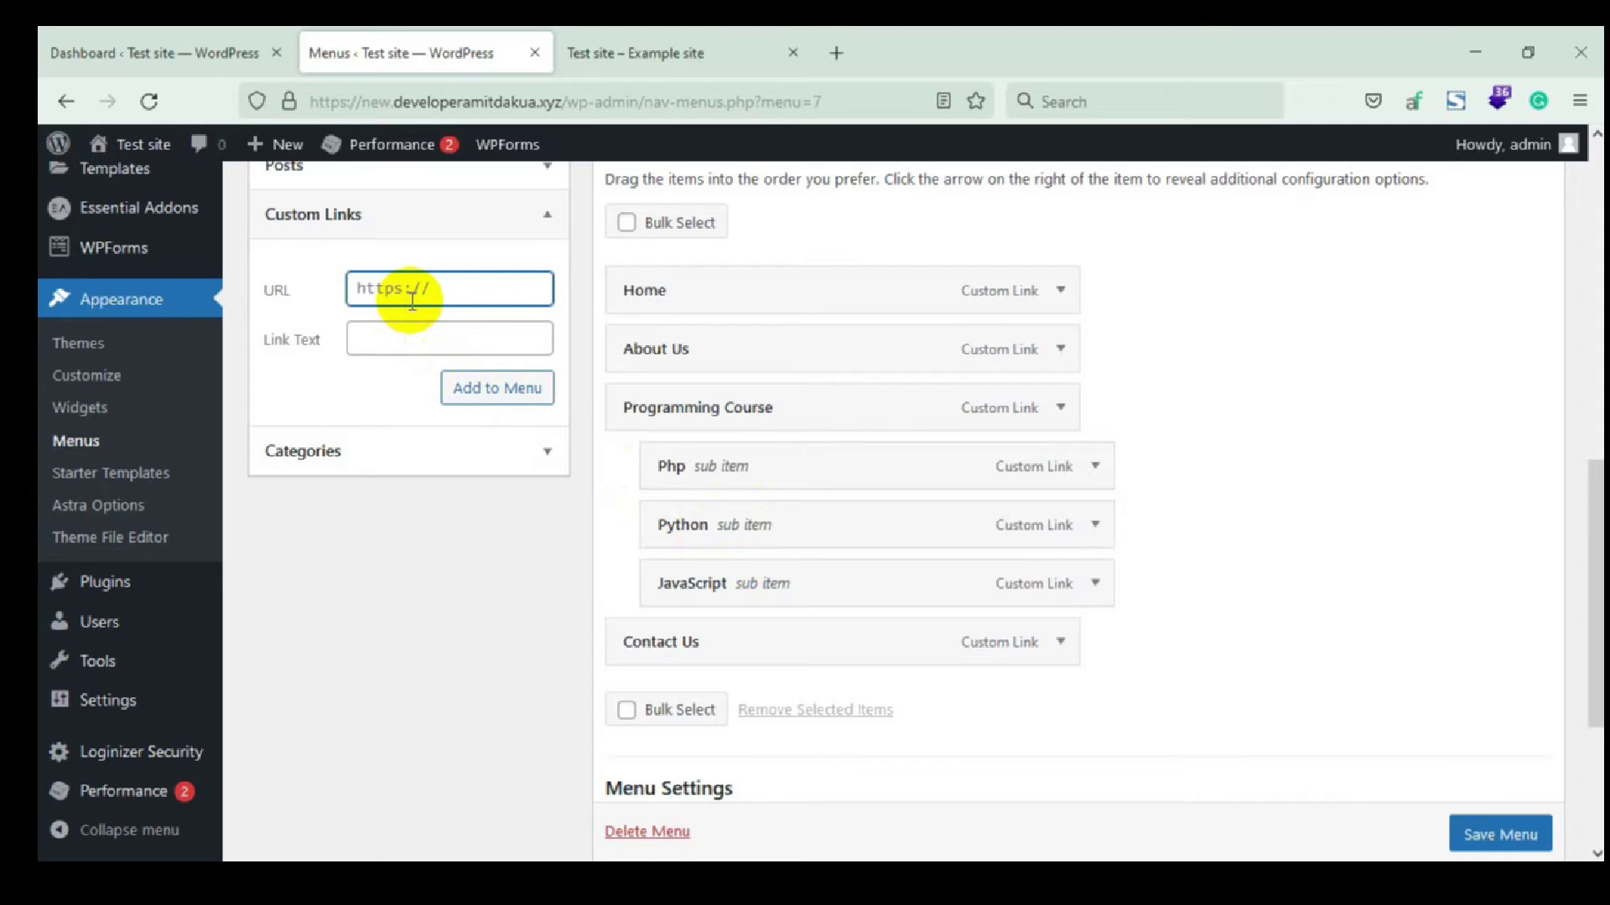
text(#)
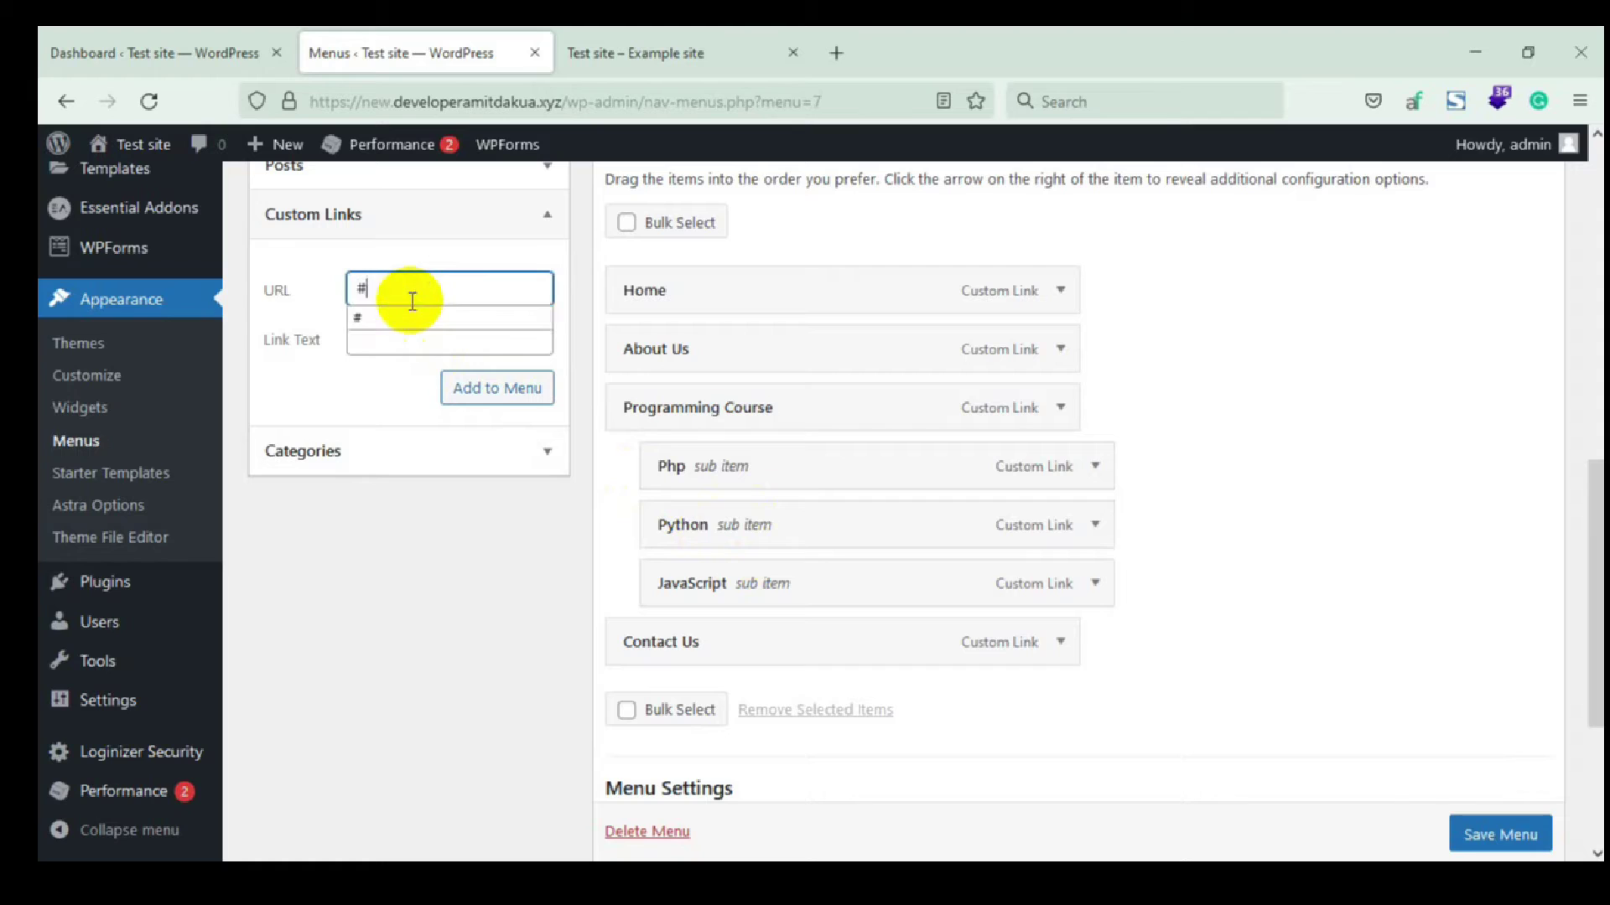
click(432, 345)
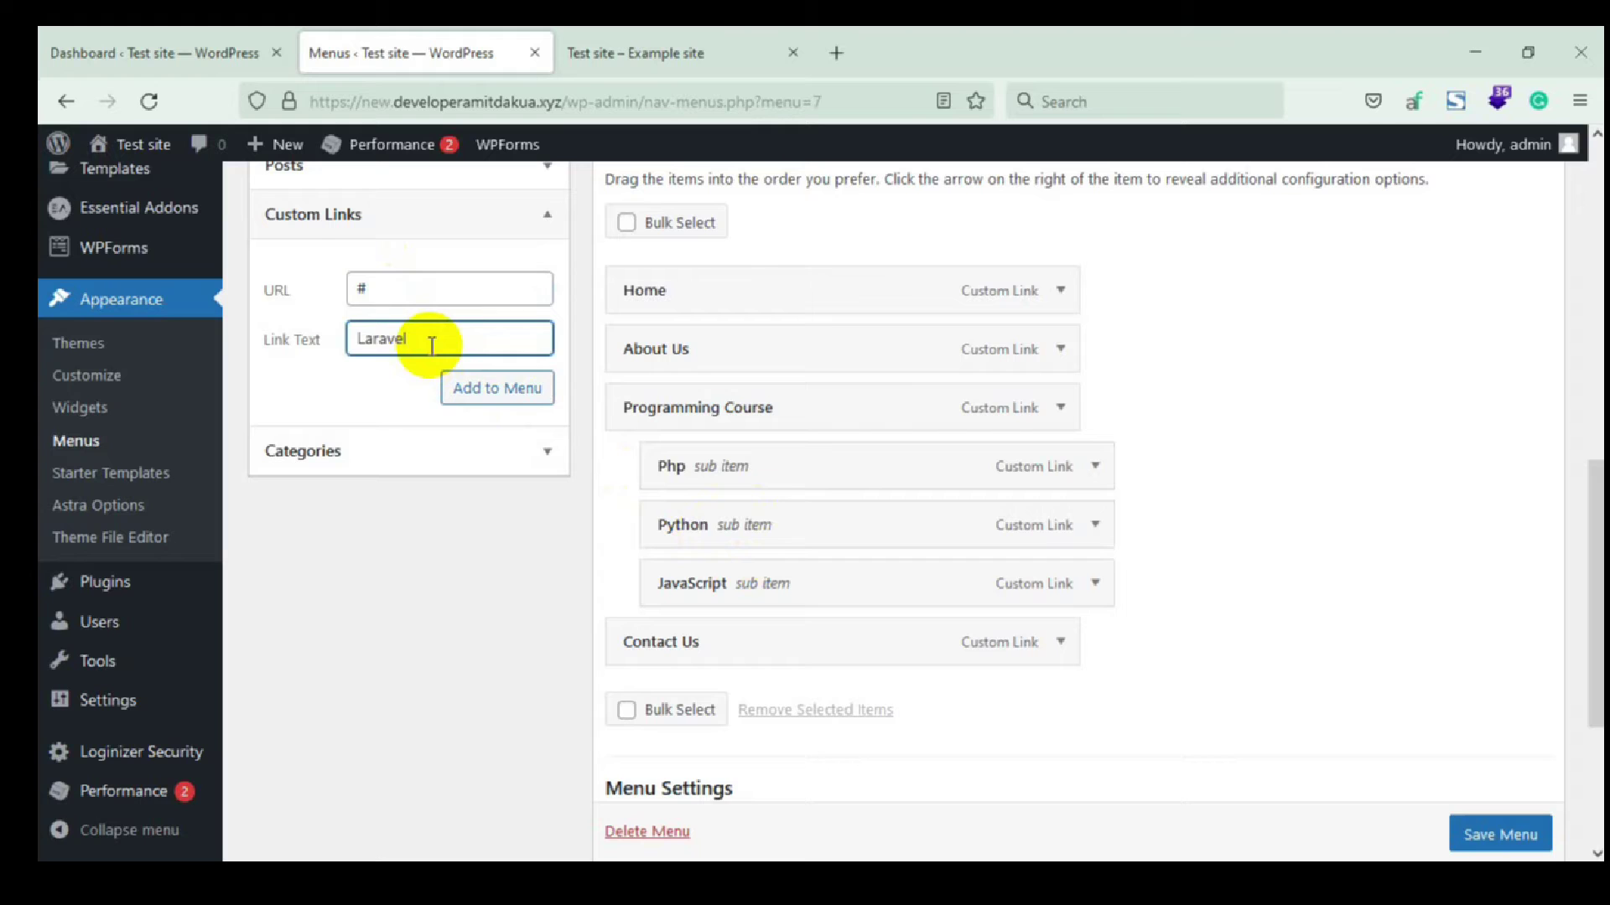
click(481, 392)
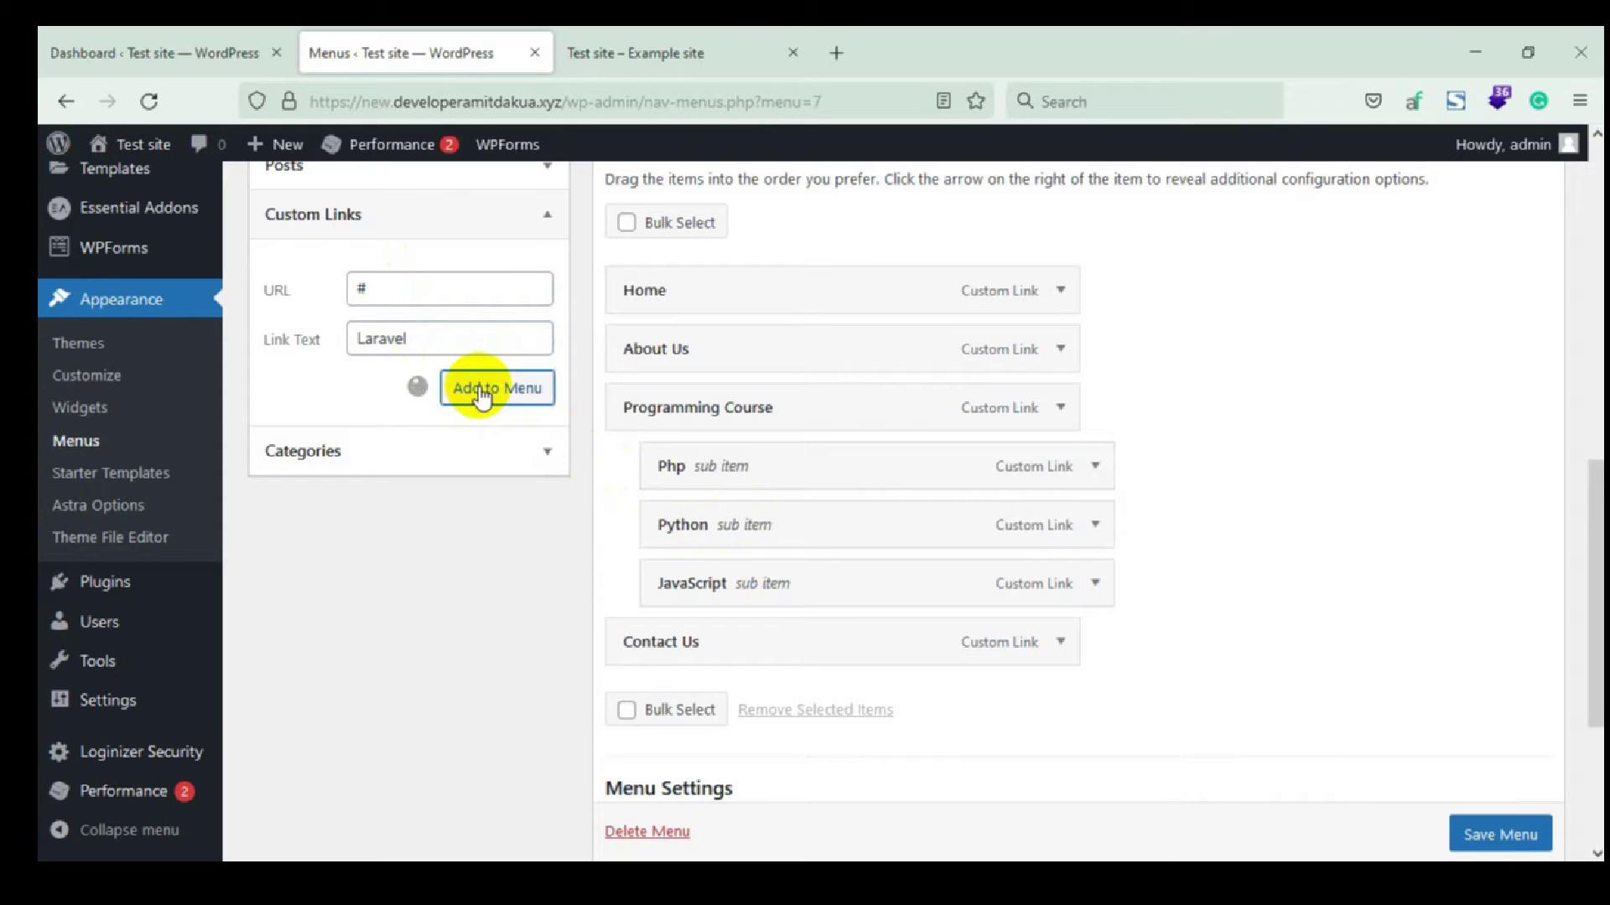
drag(737, 718, 816, 530)
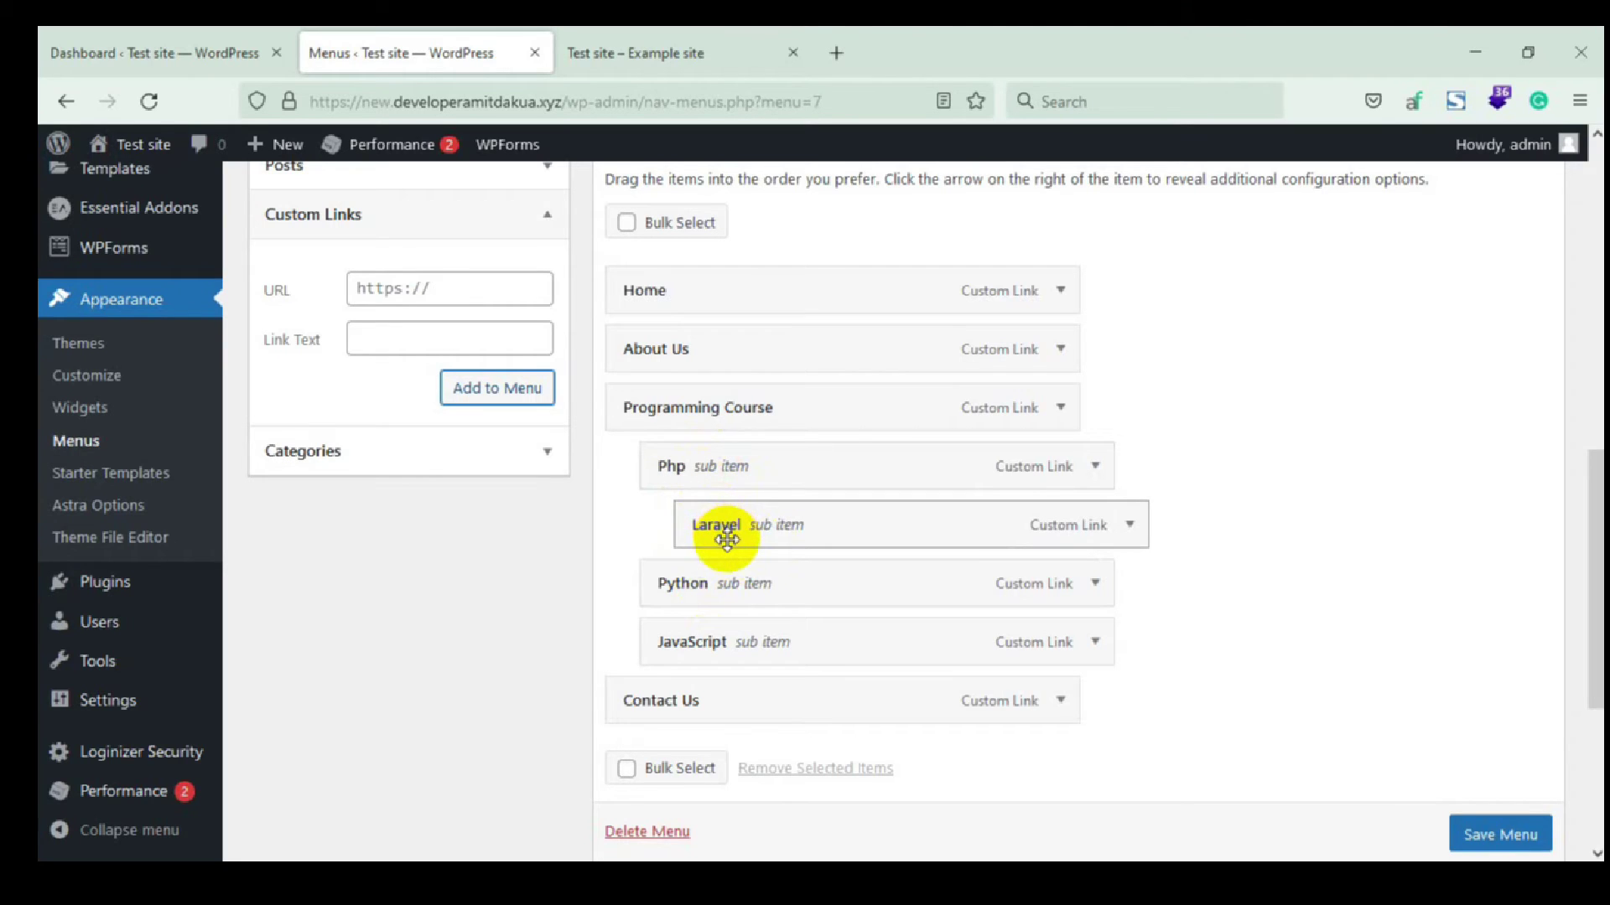
scroll(738, 553, down, 2)
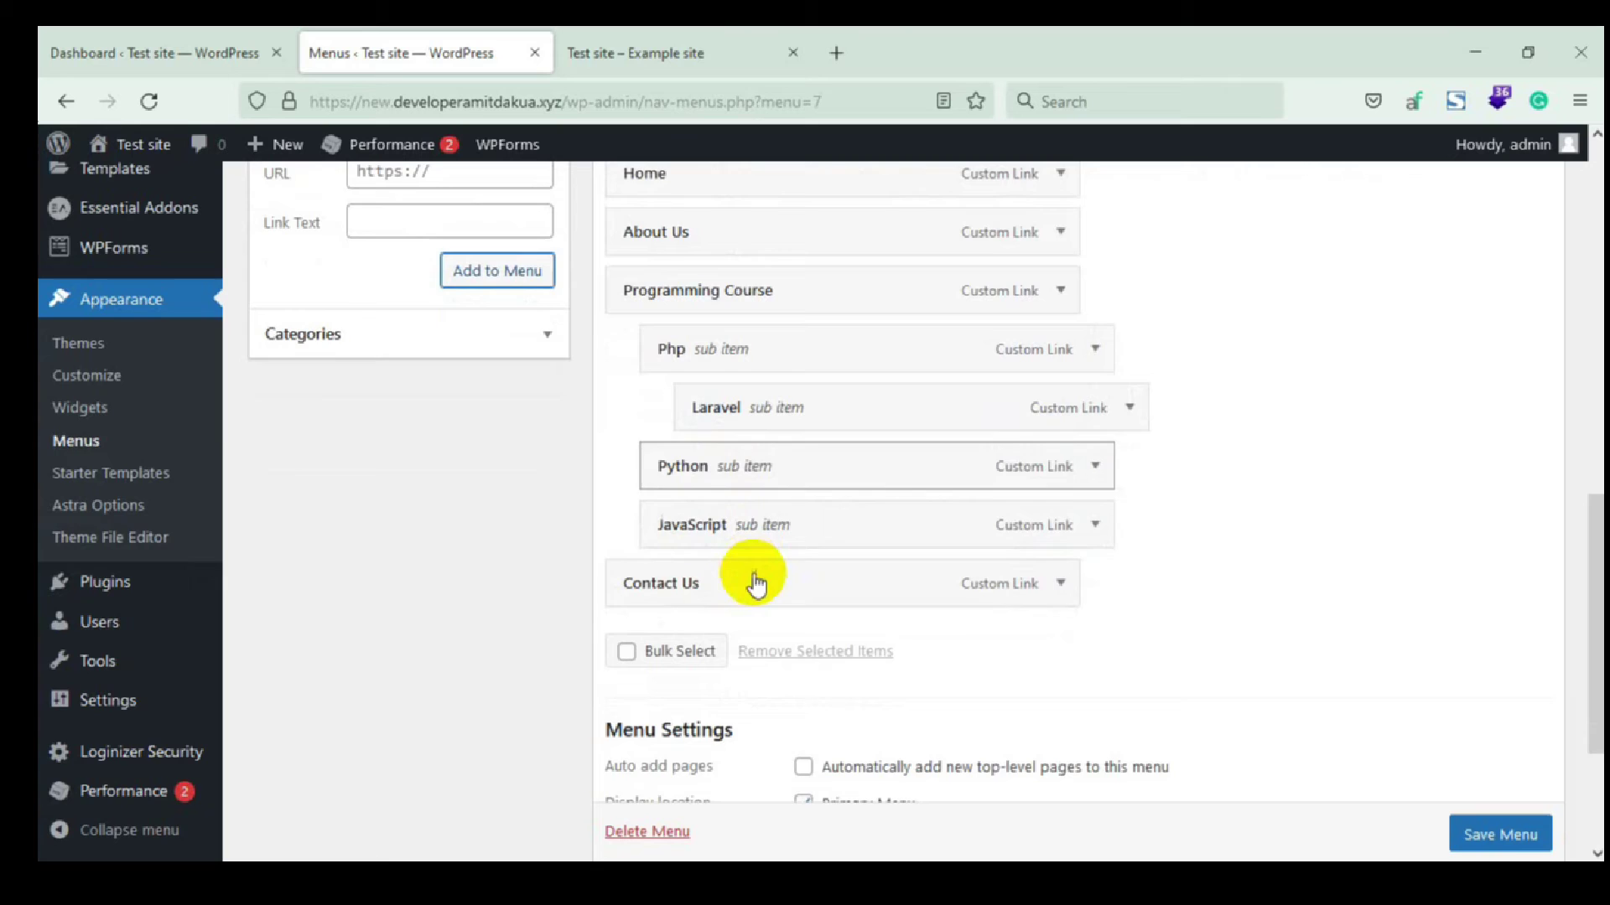
scroll(759, 591, up, 3)
scroll(765, 593, up, 5)
scroll(922, 671, down, 5)
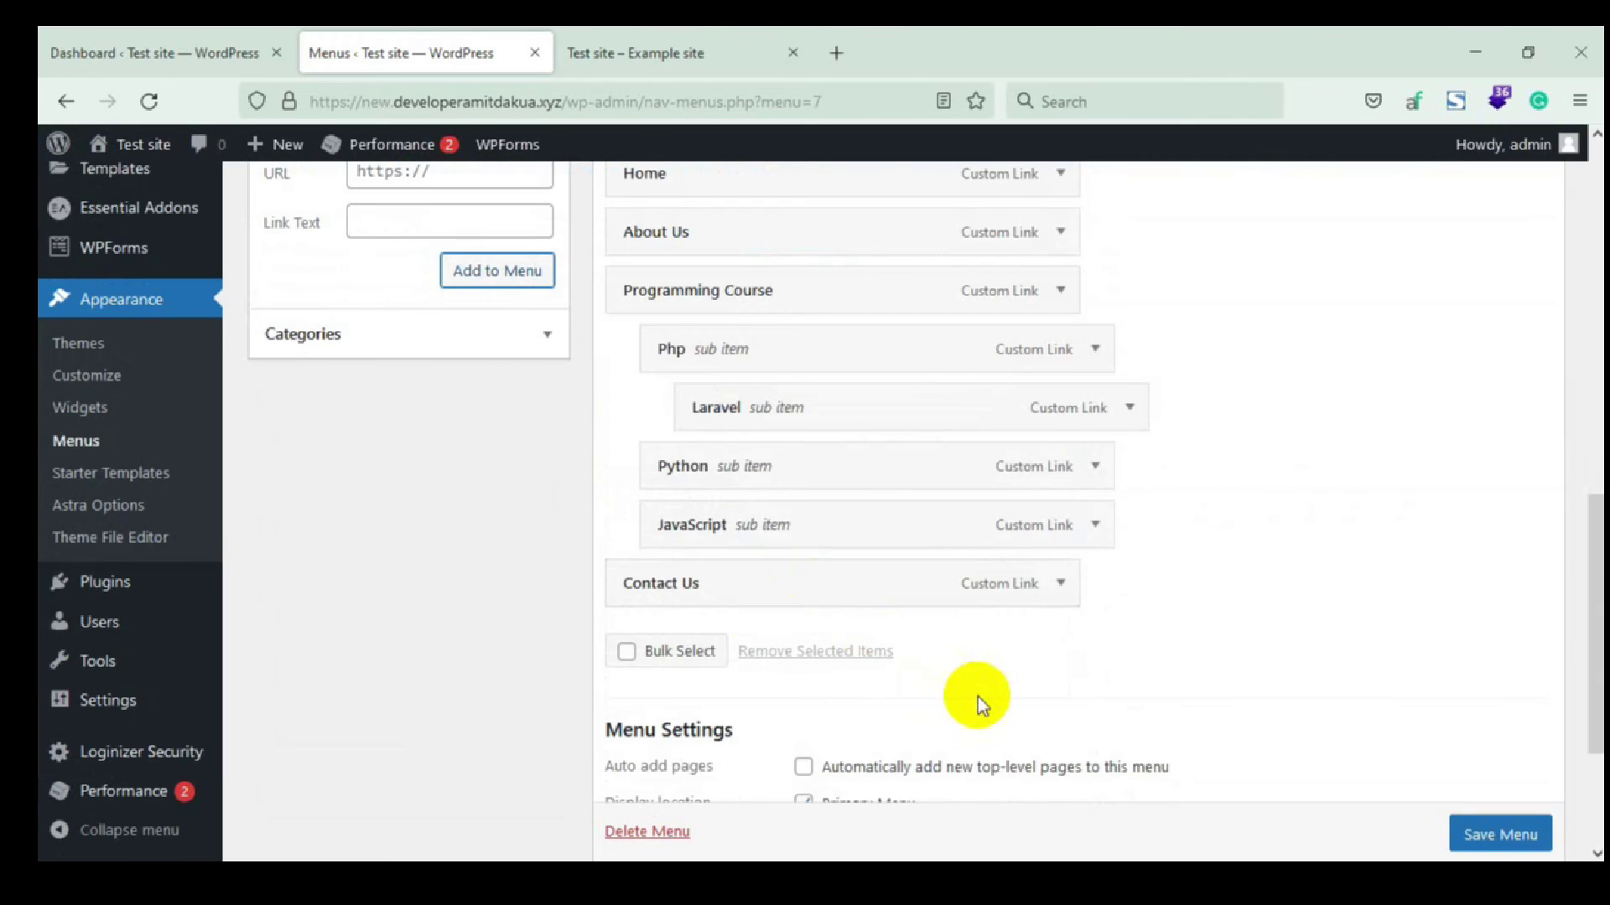
scroll(838, 650, up, 6)
scroll(837, 650, down, 8)
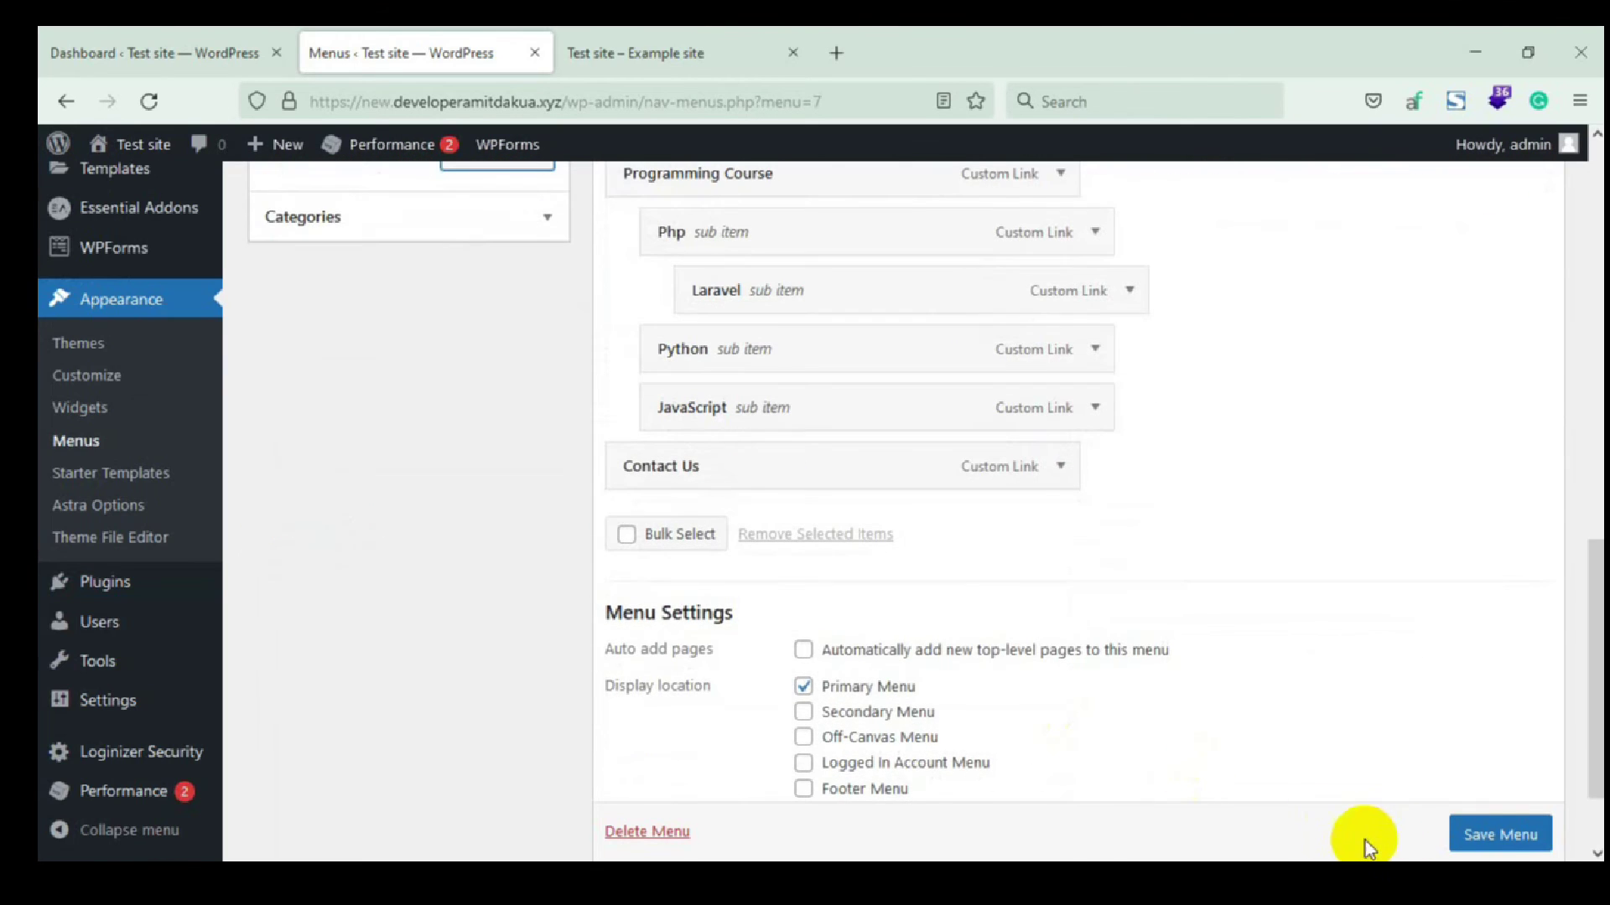
Save the nested menu structure of Test Menu
scroll(1485, 847, down, 1)
click(1482, 803)
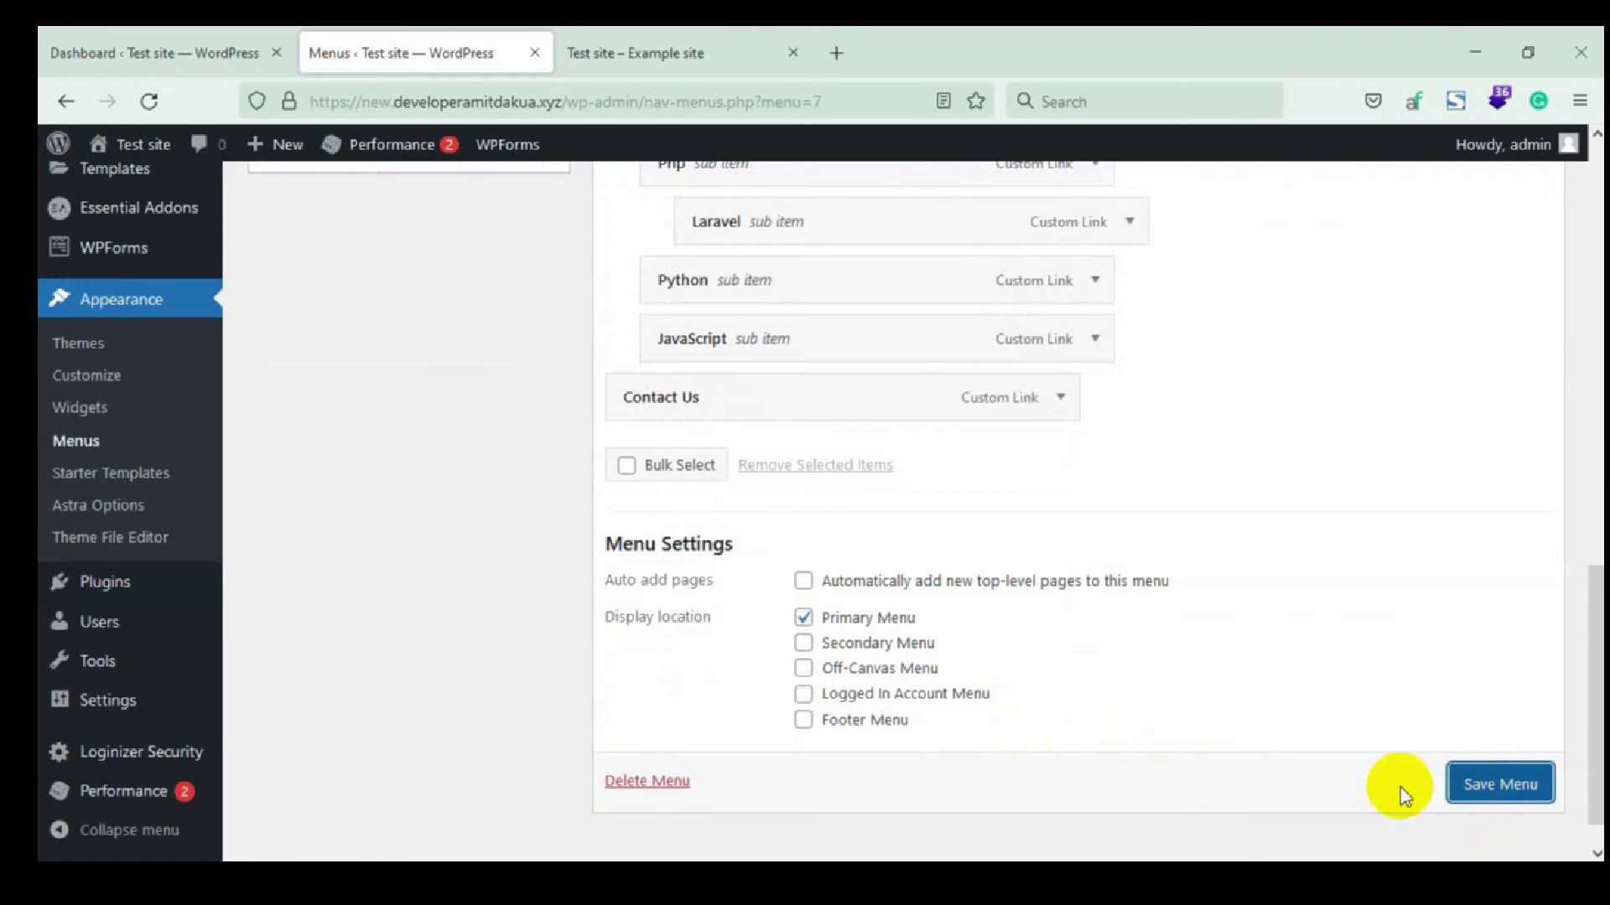
scroll(1293, 743, up, 1)
scroll(1341, 775, down, 2)
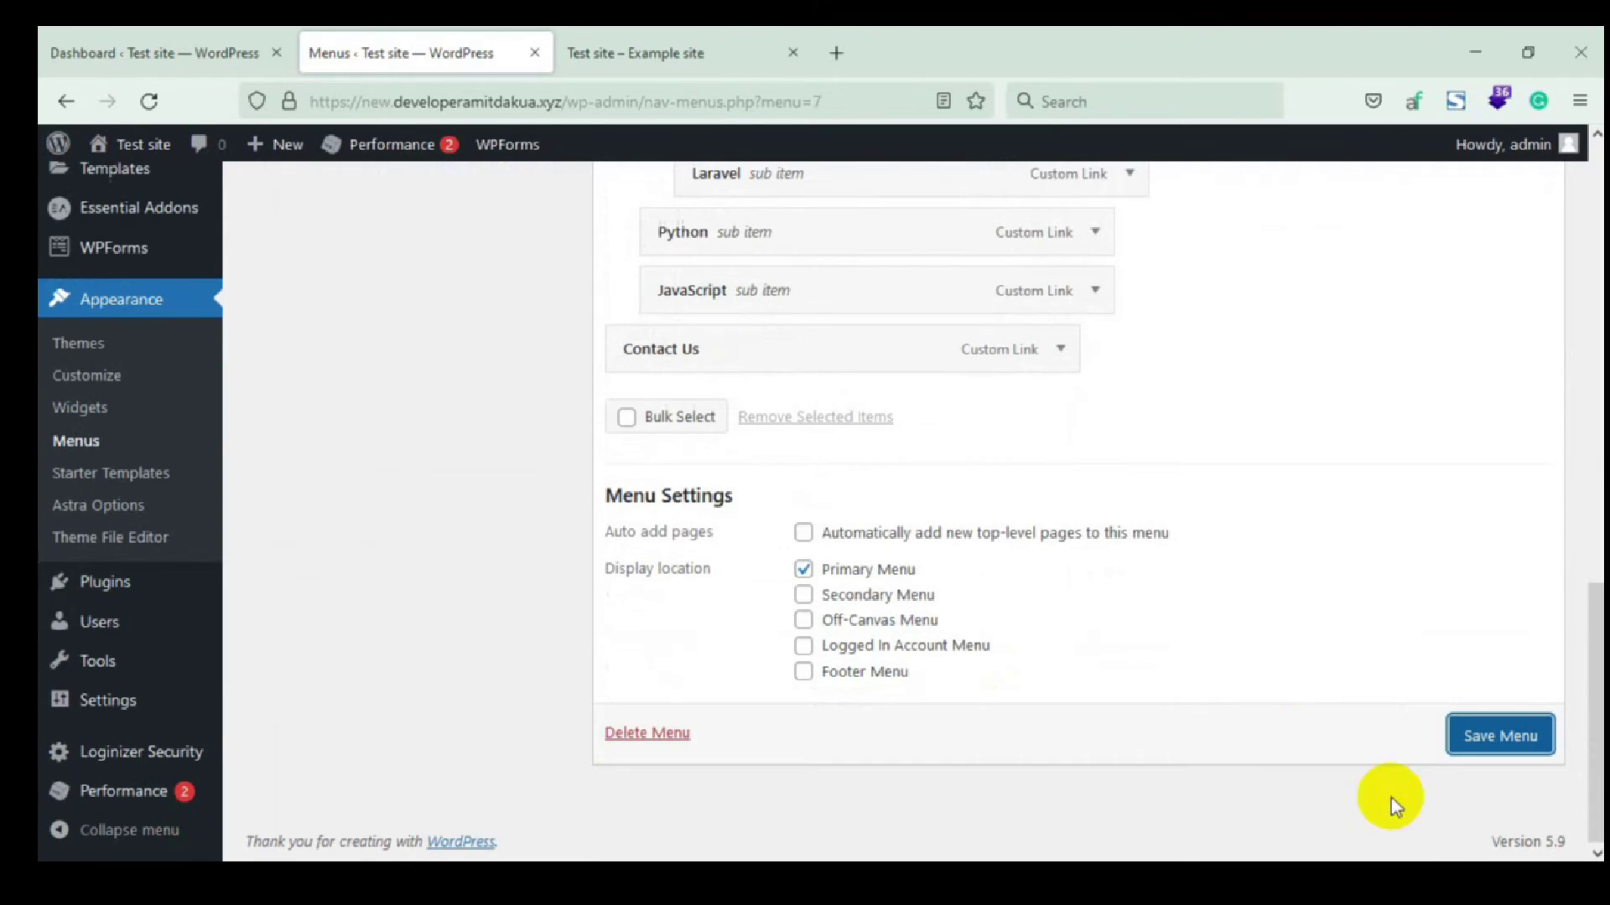
click(1480, 748)
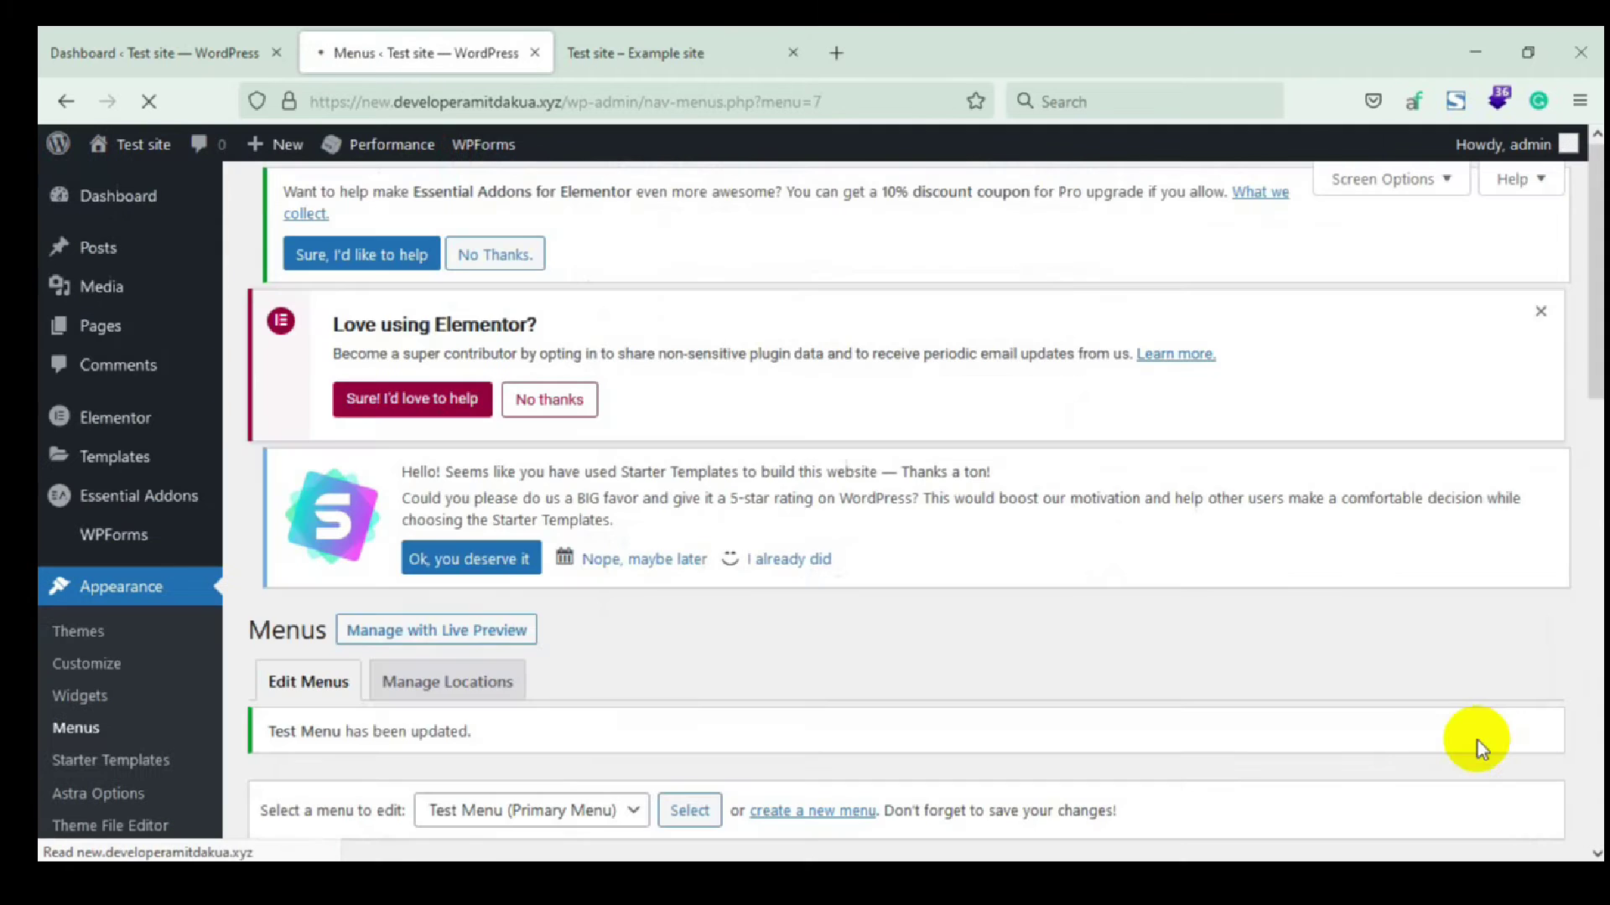
Review the saved Test Menu structure and check the reloaded site's header navigation, including the Programming Course dropdown
scroll(934, 658, down, 4)
scroll(920, 652, down, 5)
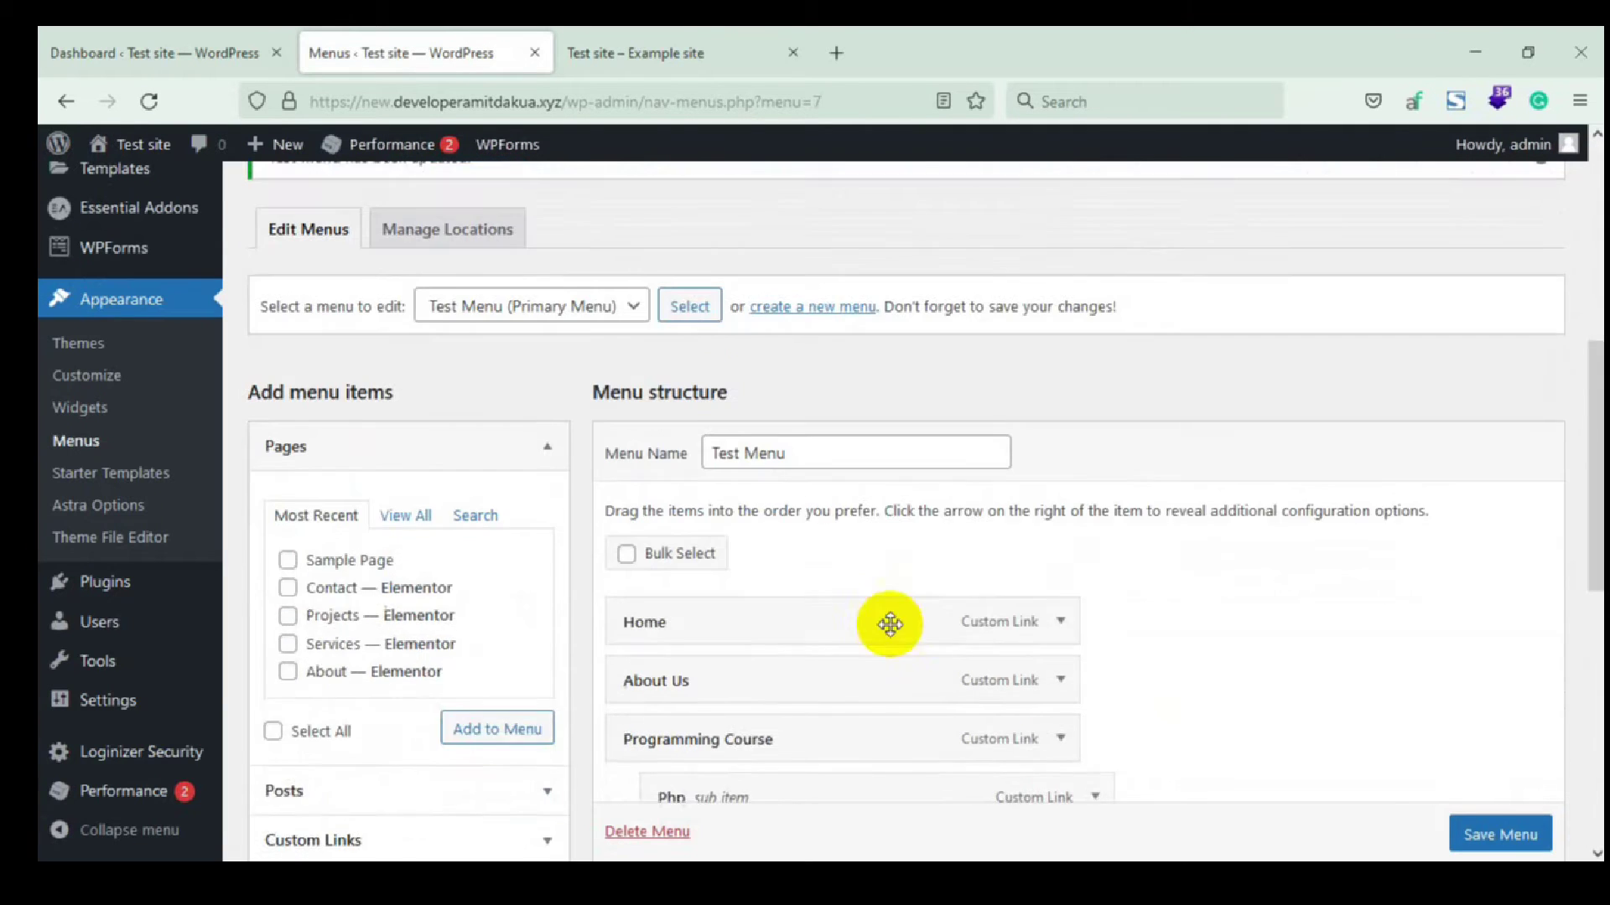
scroll(826, 646, down, 5)
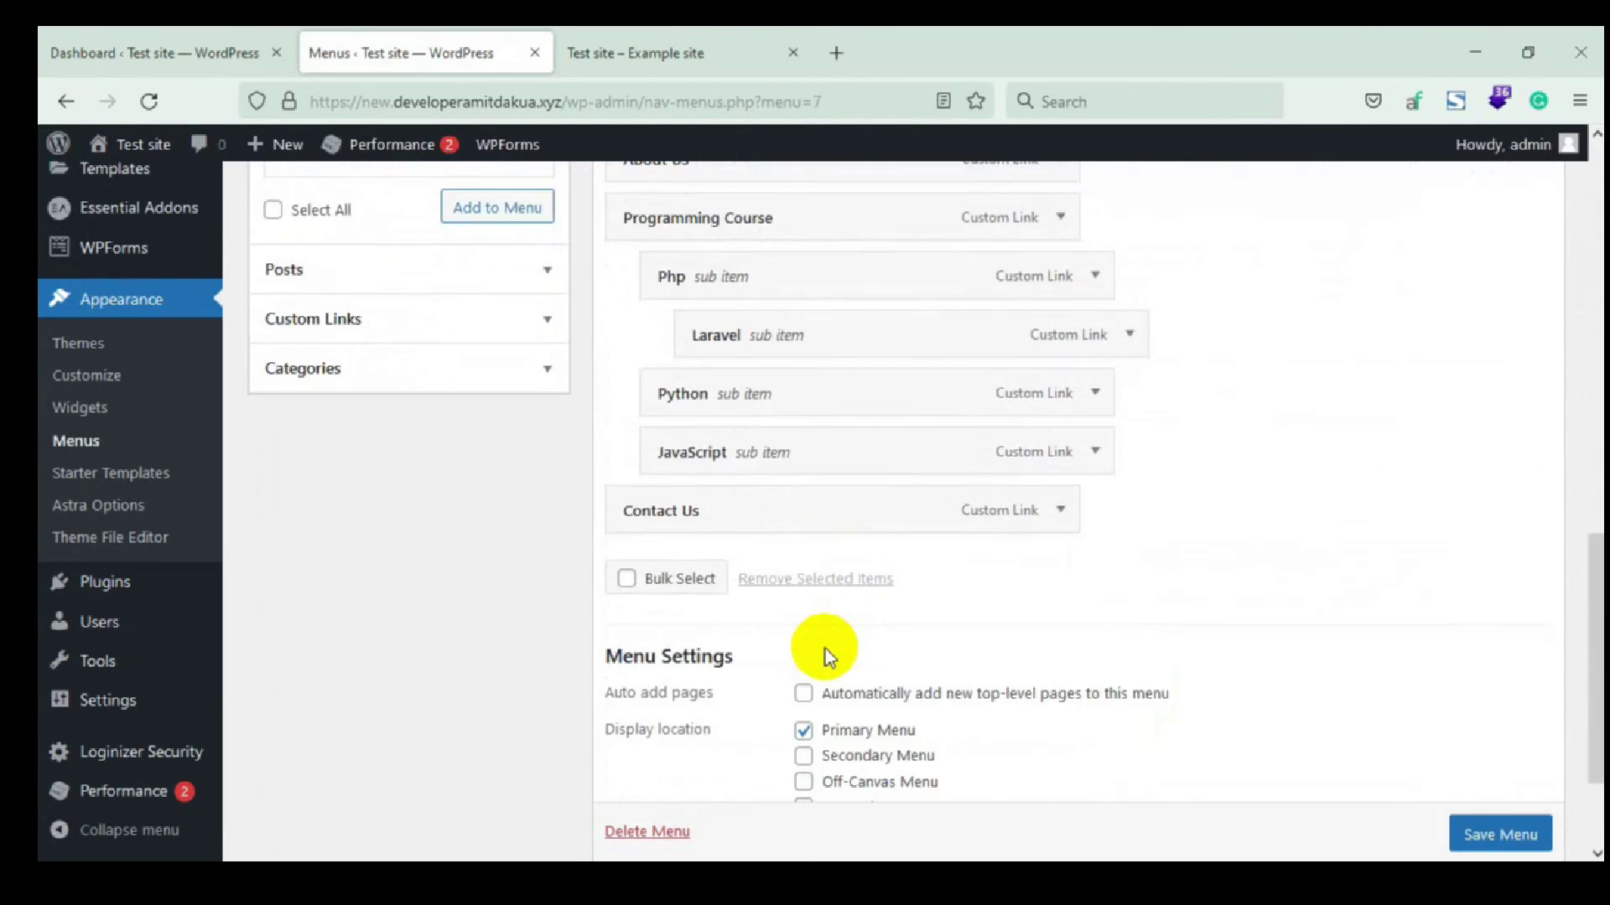
scroll(816, 643, up, 2)
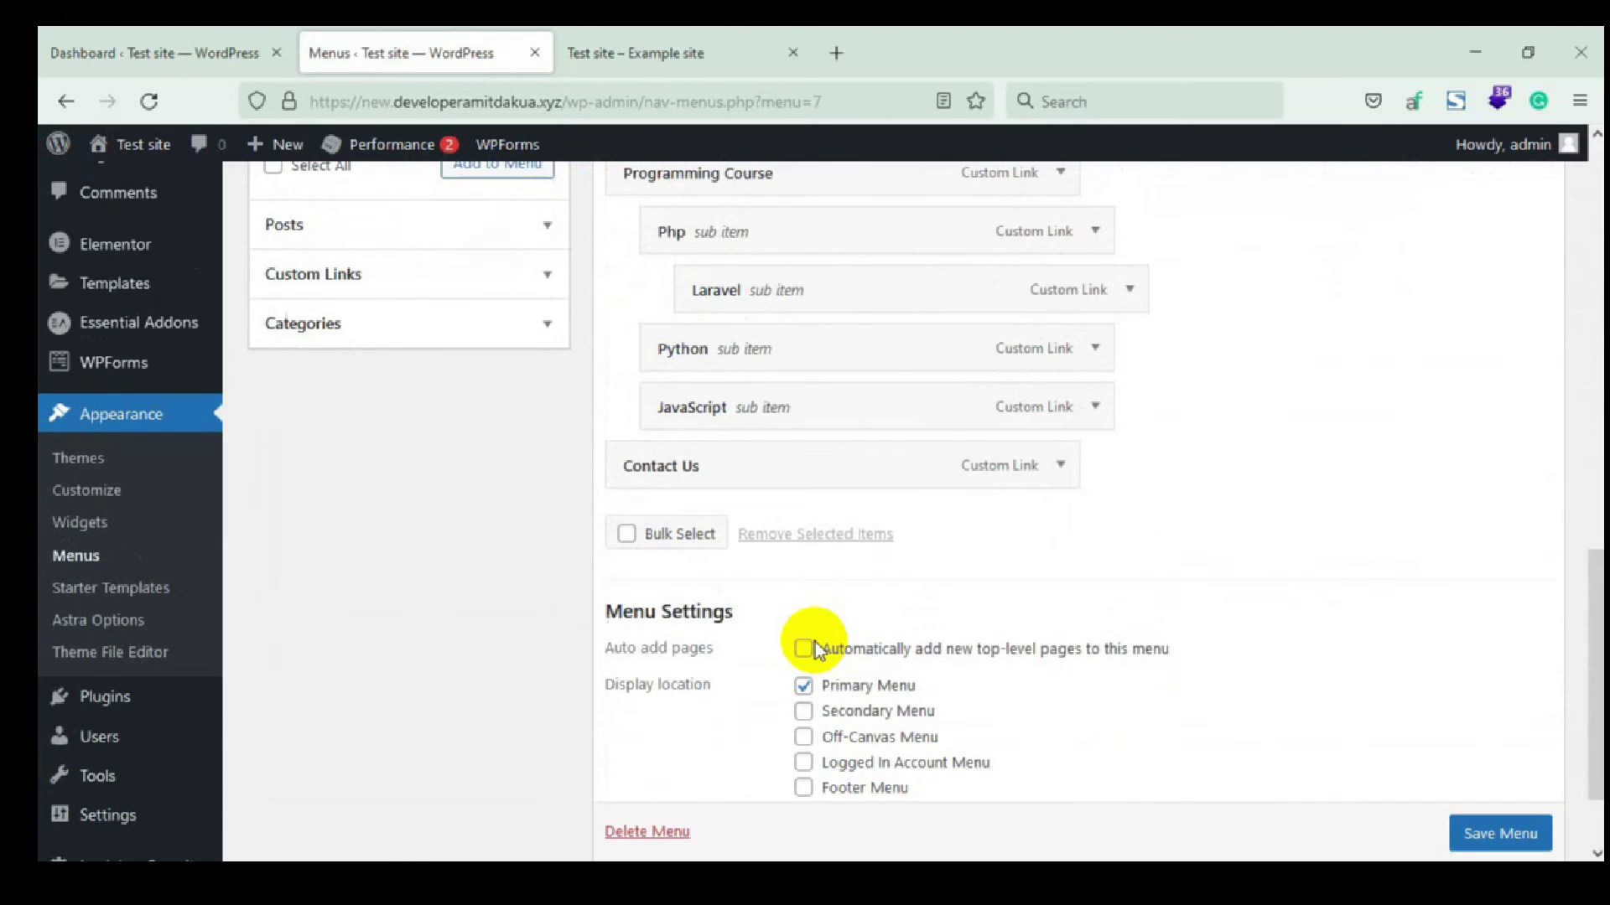
scroll(814, 654, up, 4)
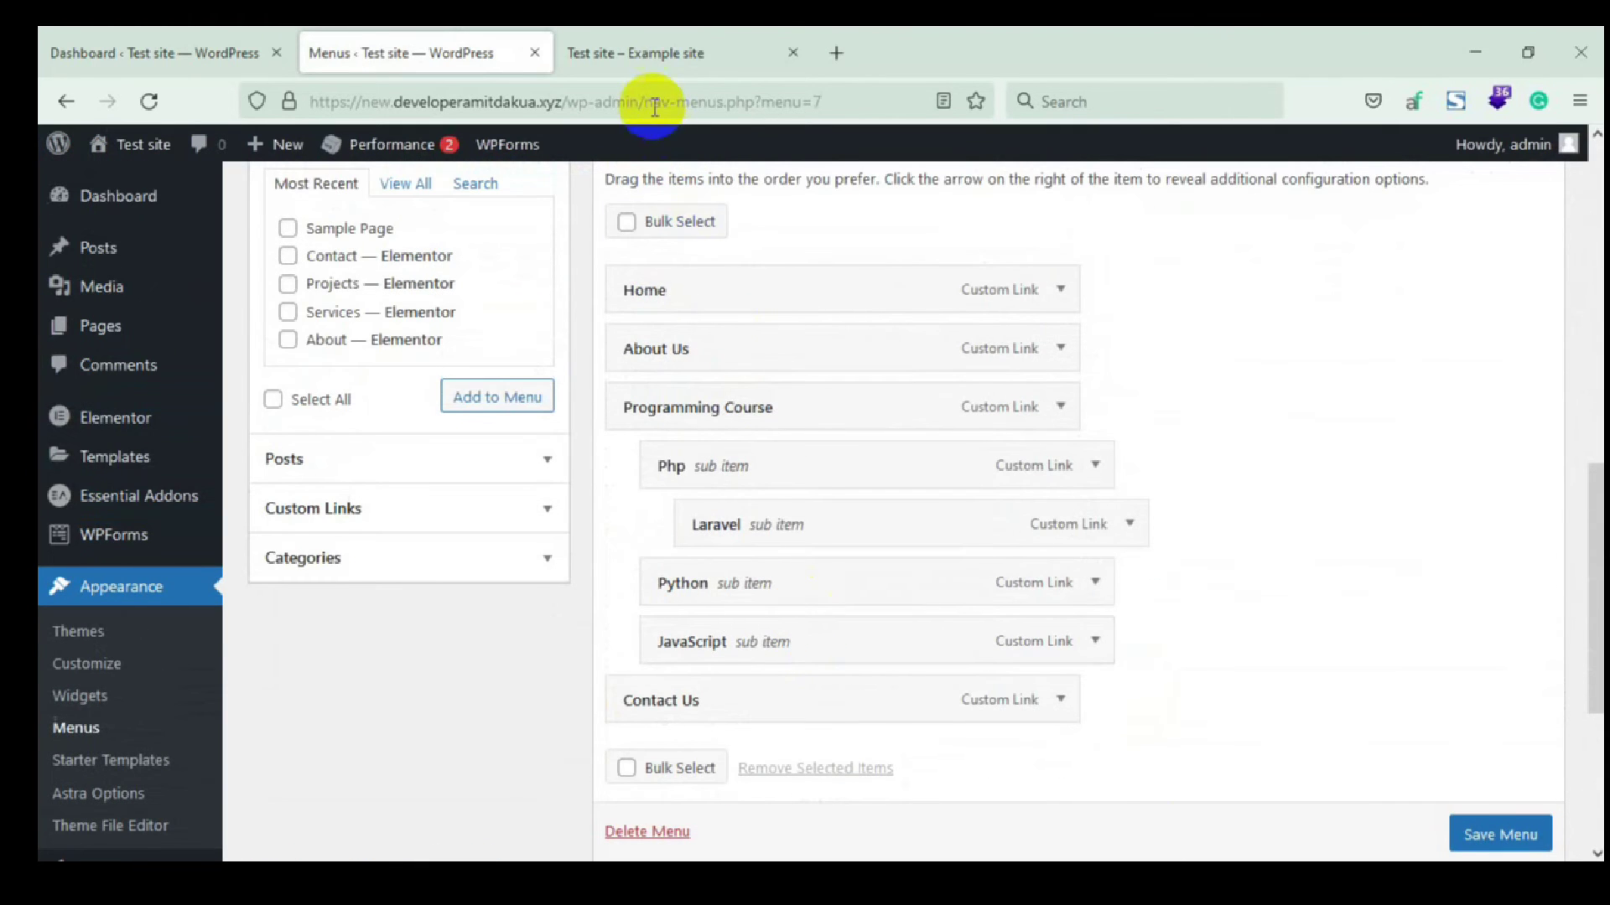
click(632, 55)
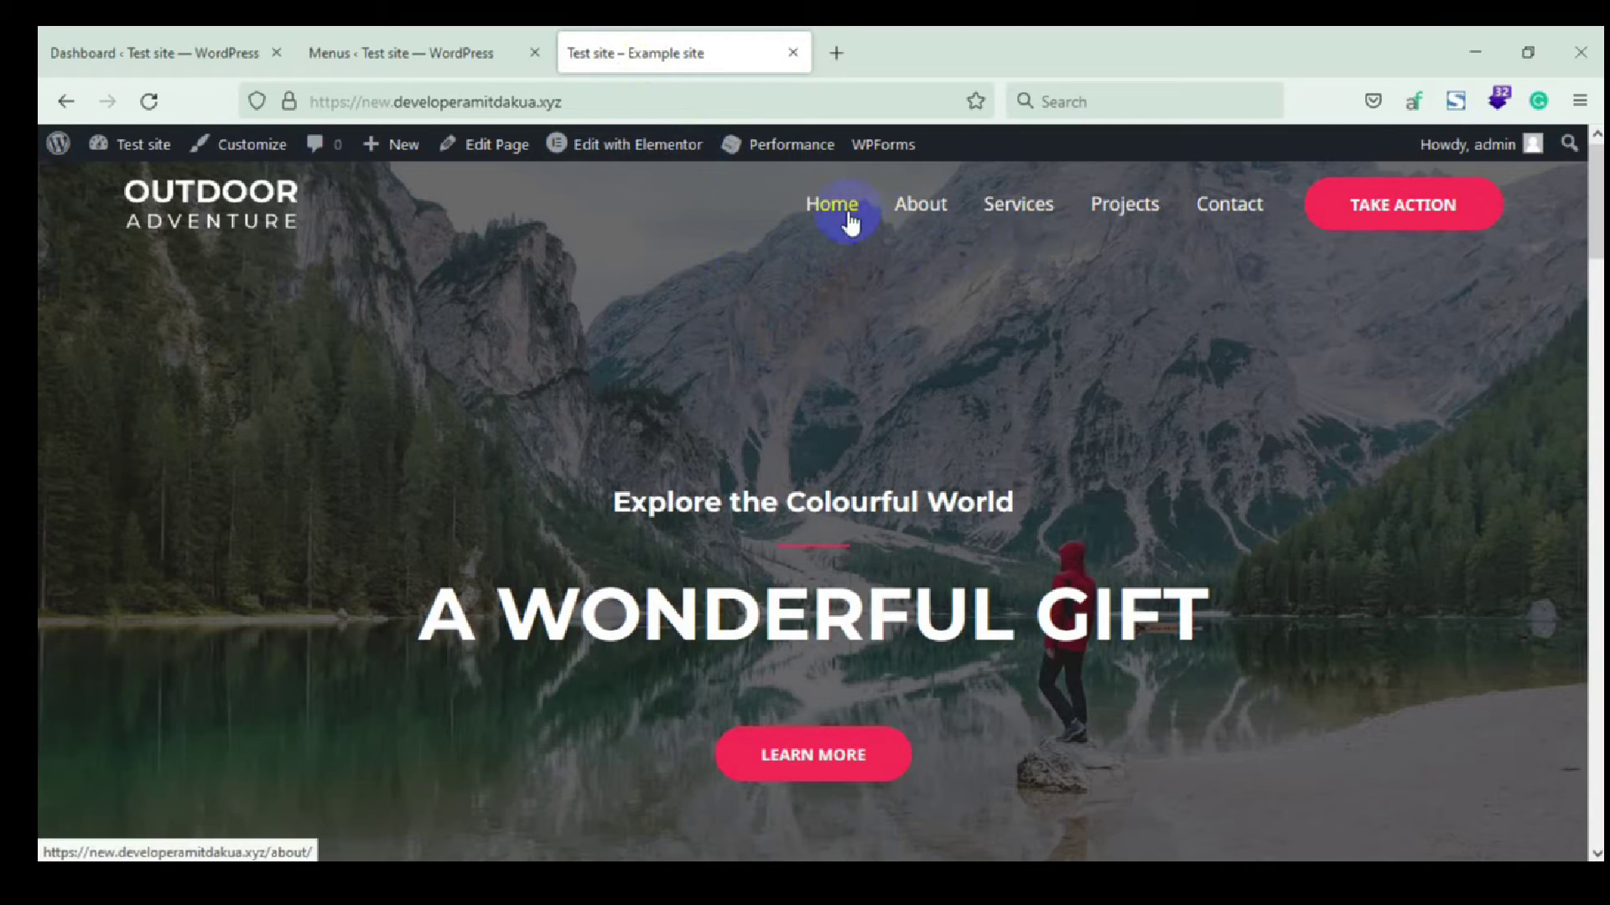
click(812, 222)
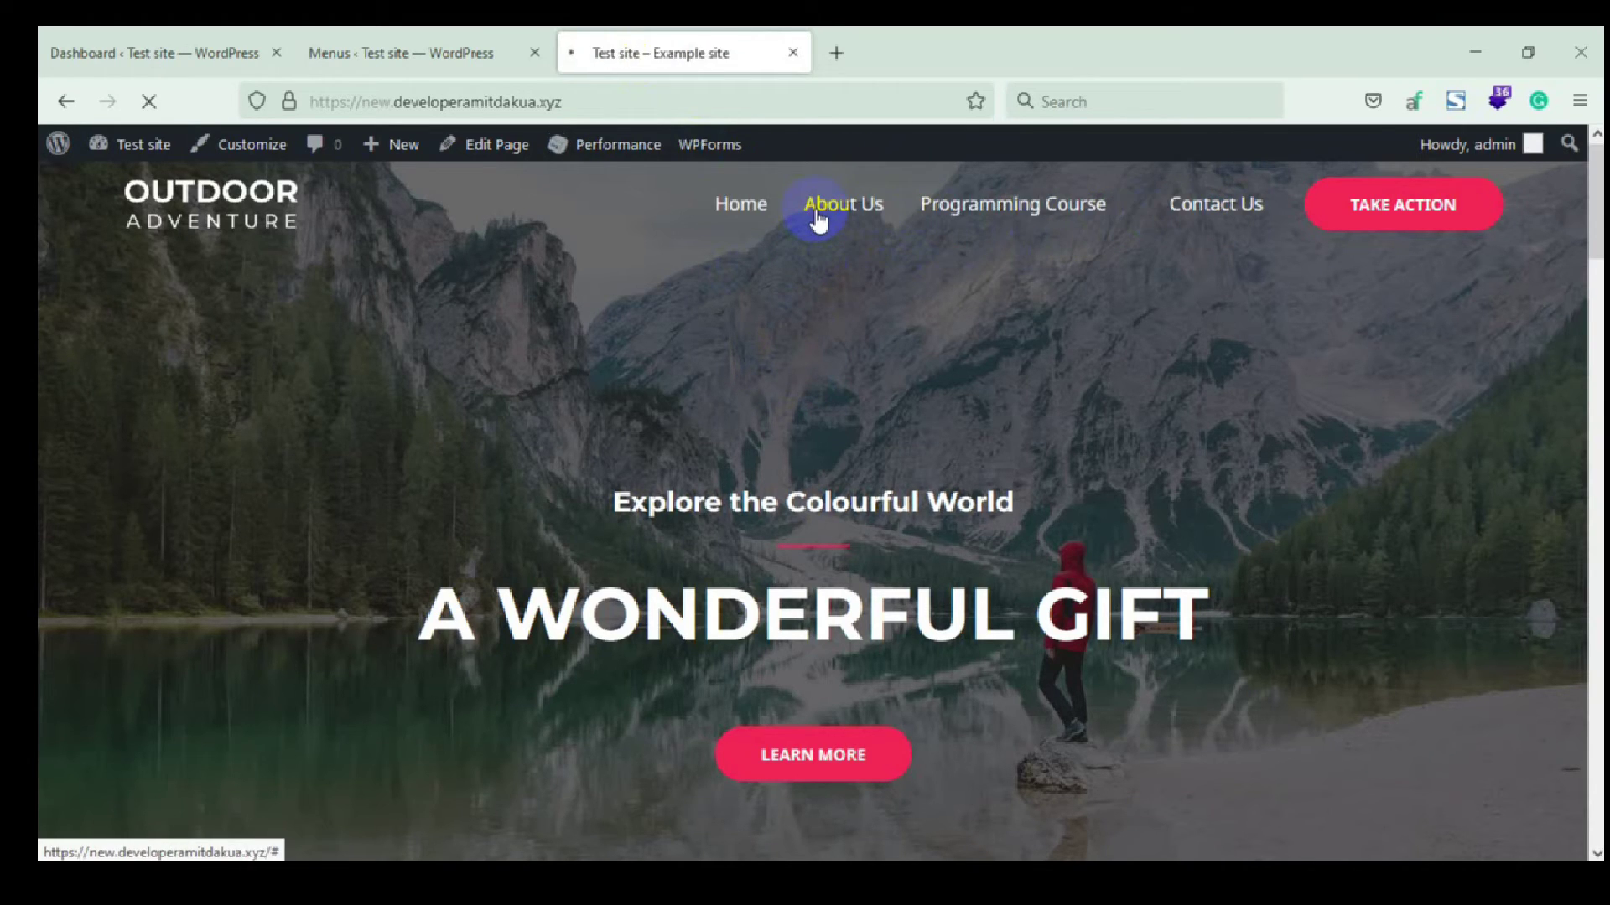
click(860, 223)
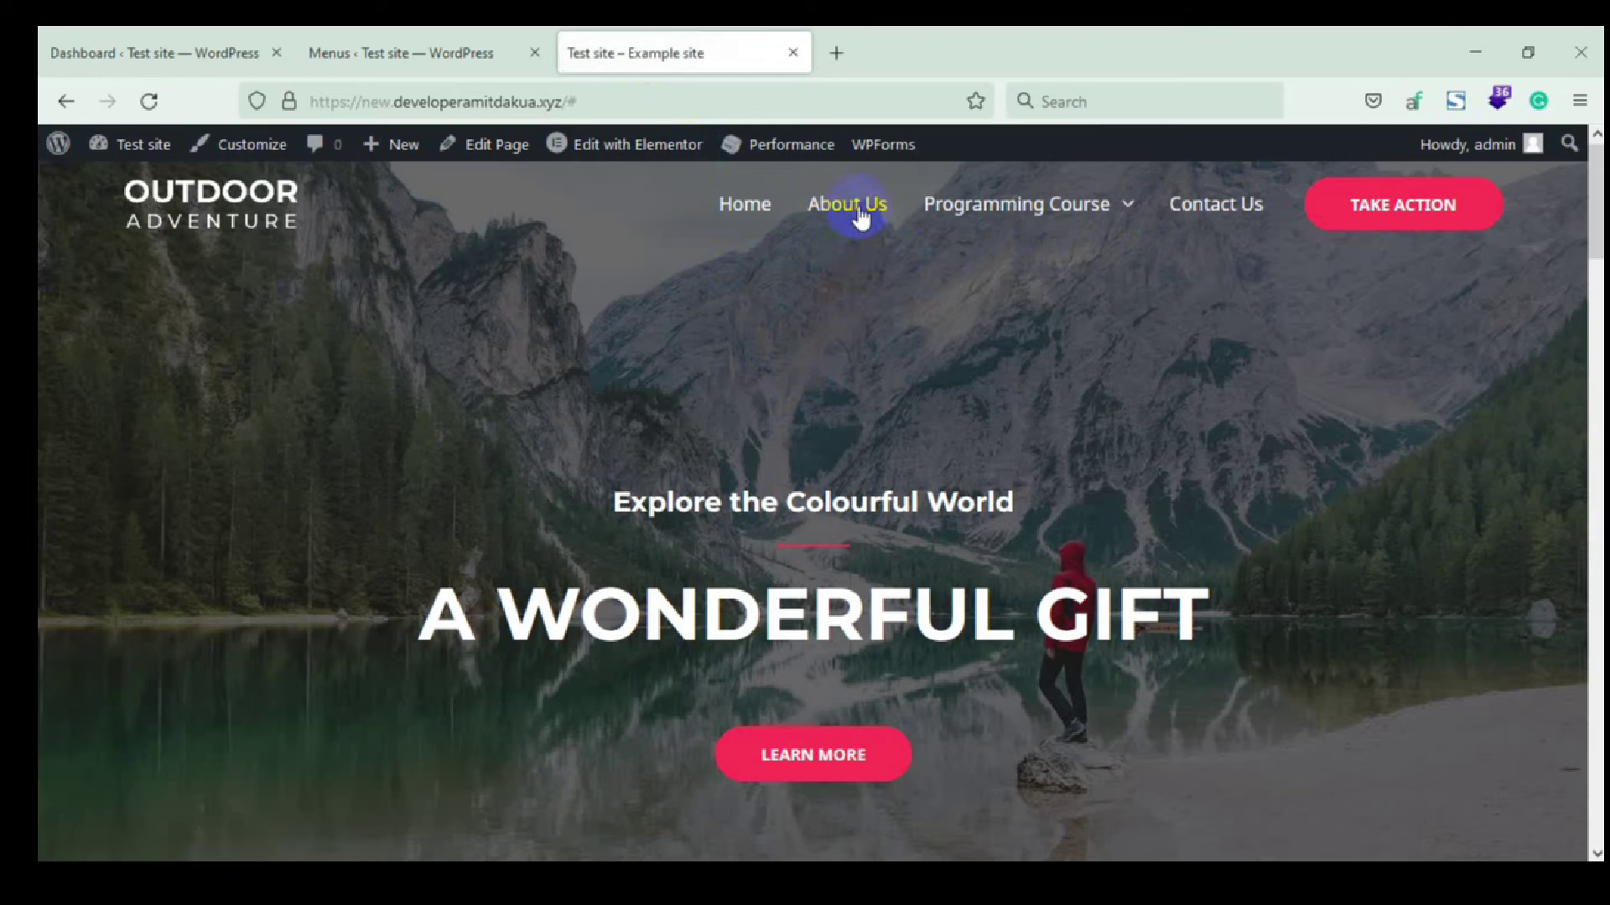
mouse_move(1009, 219)
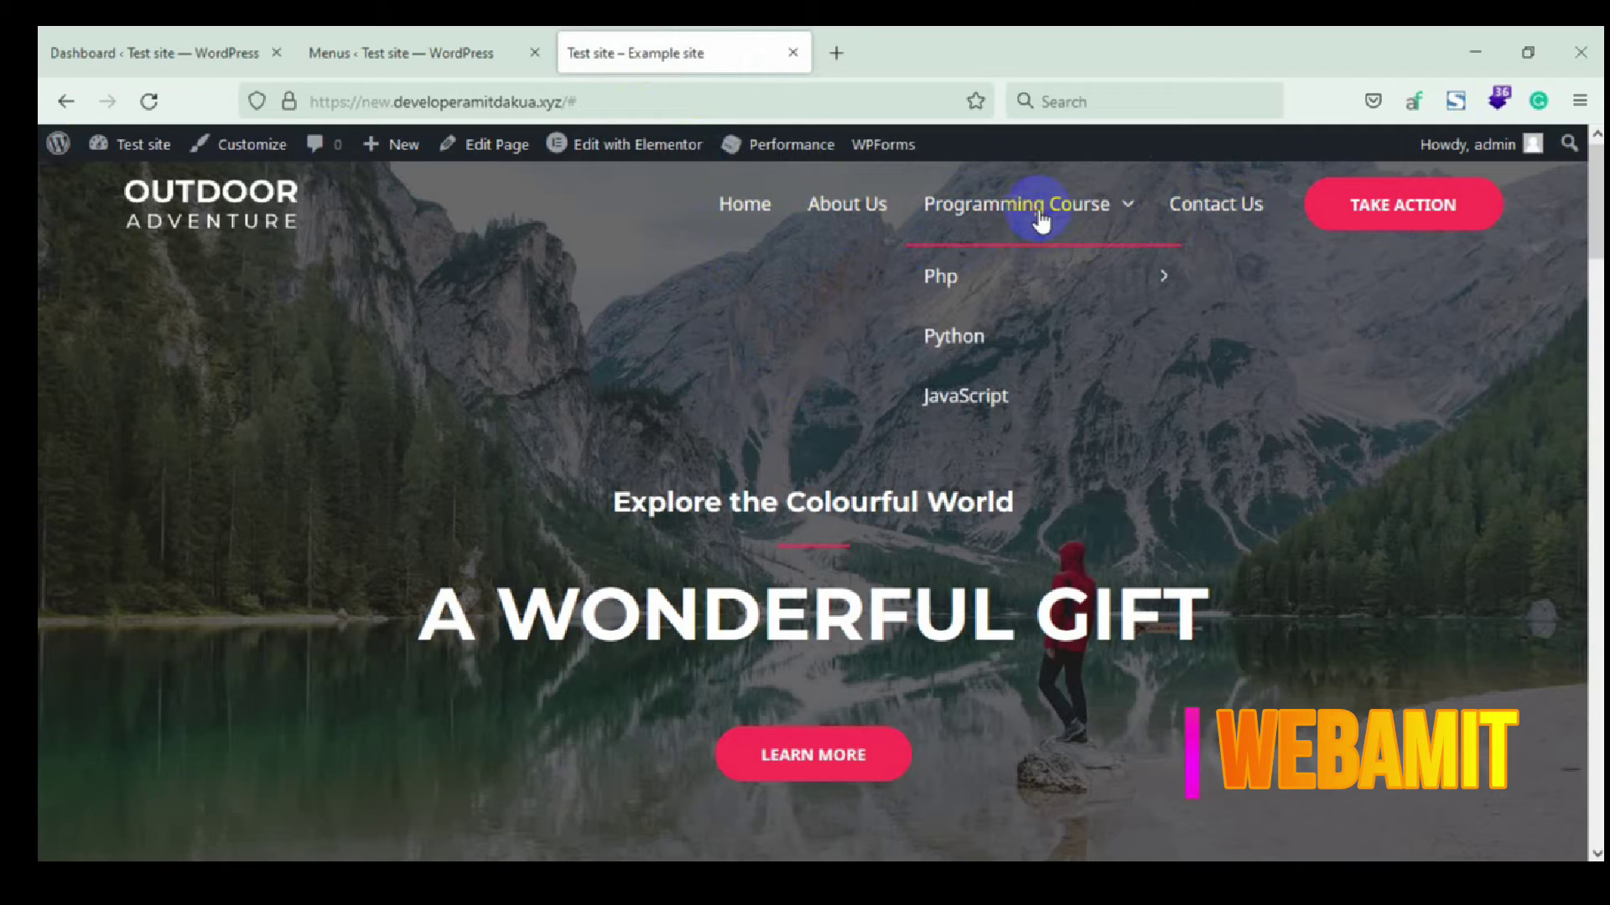
mouse_move(958, 285)
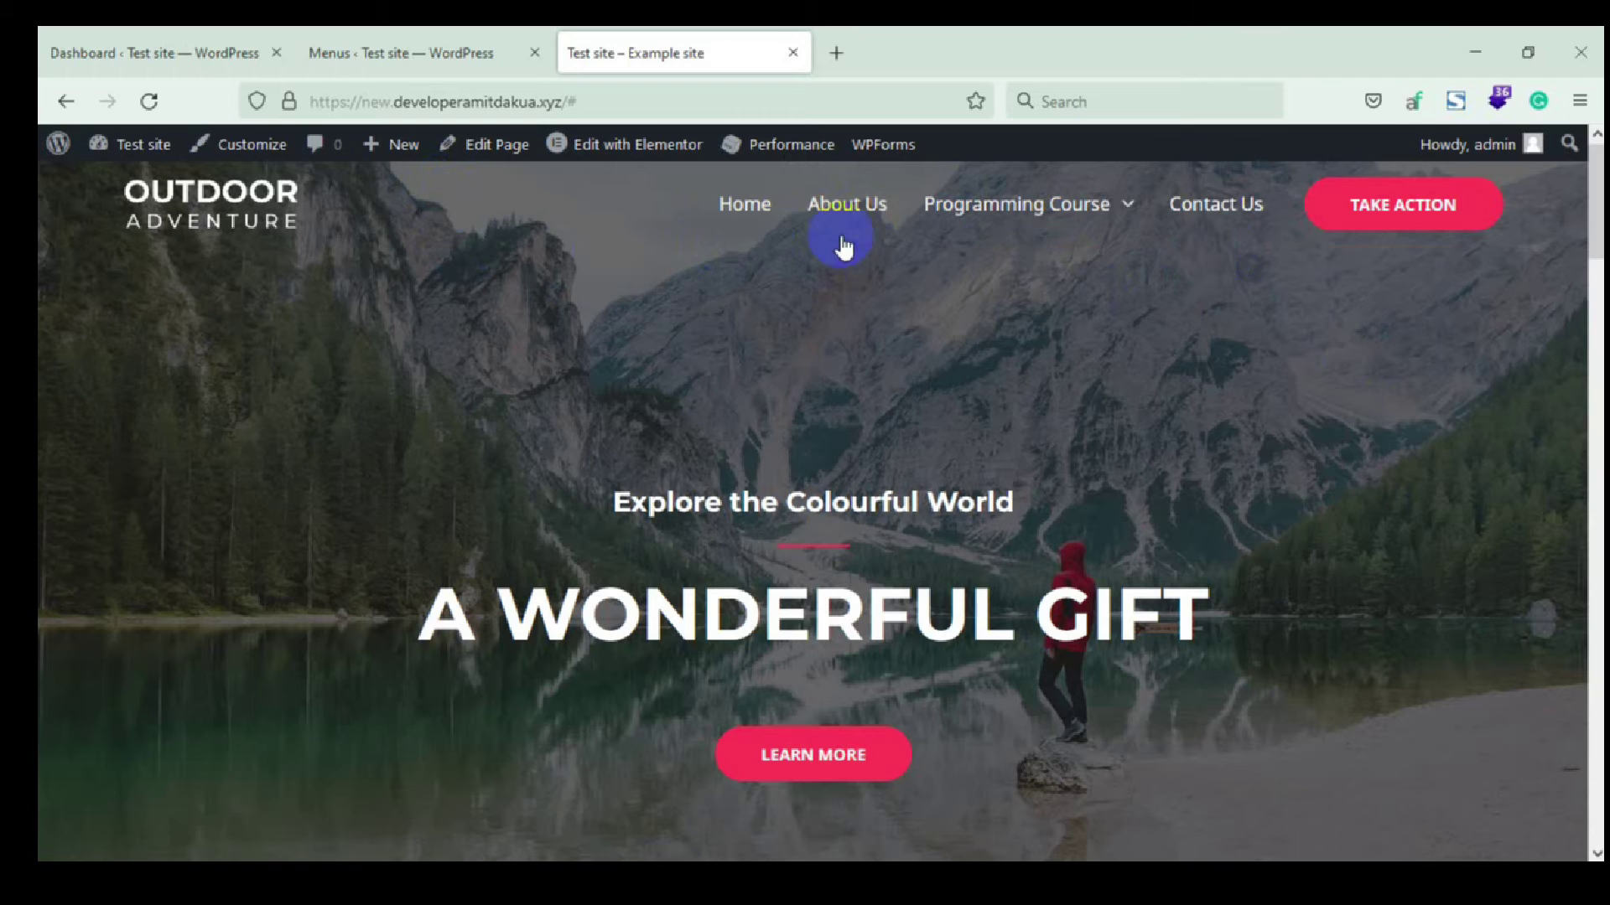
Open Astra Options from the dashboard in a new tab, and from there open the Header Builder in another tab
click(184, 54)
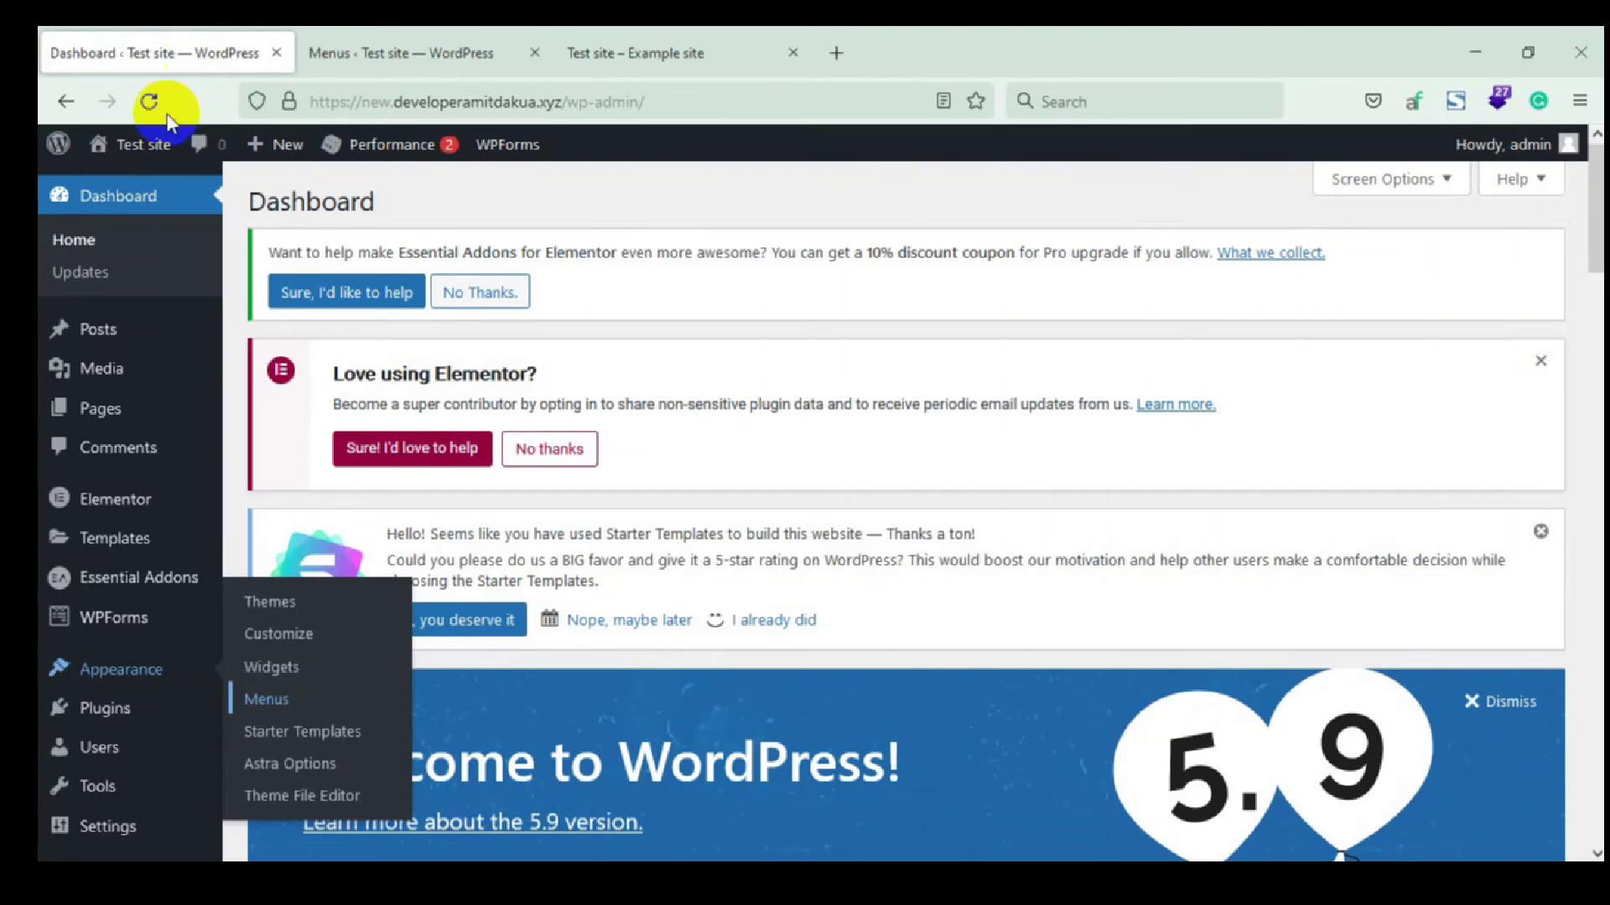
scroll(103, 402, down, 4)
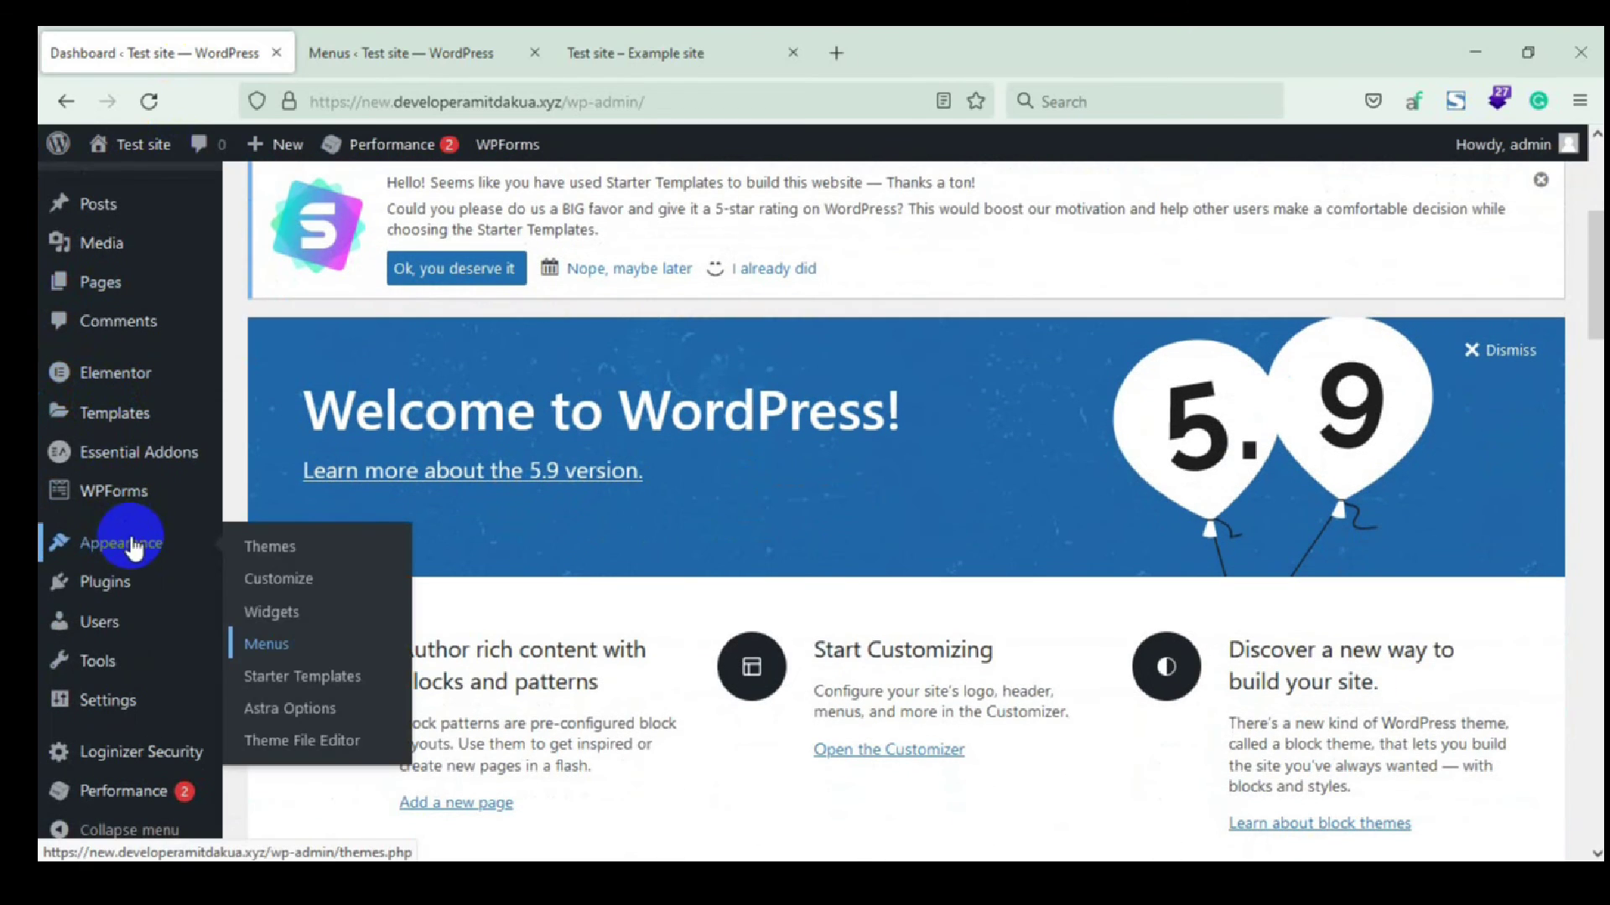
ctrl+click(292, 704)
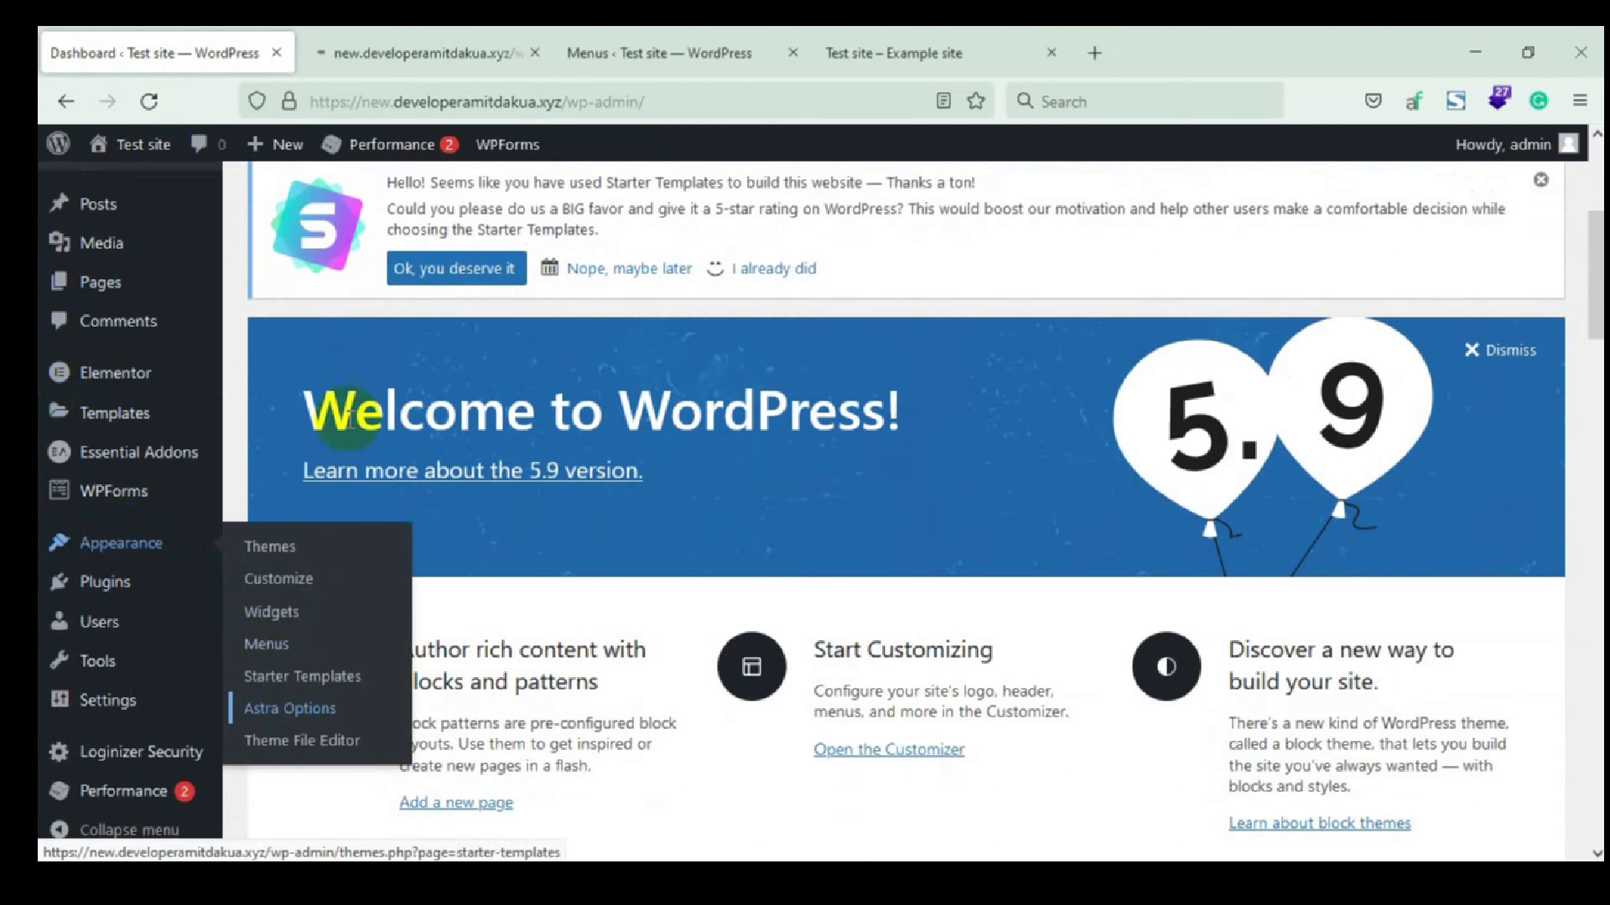
click(409, 57)
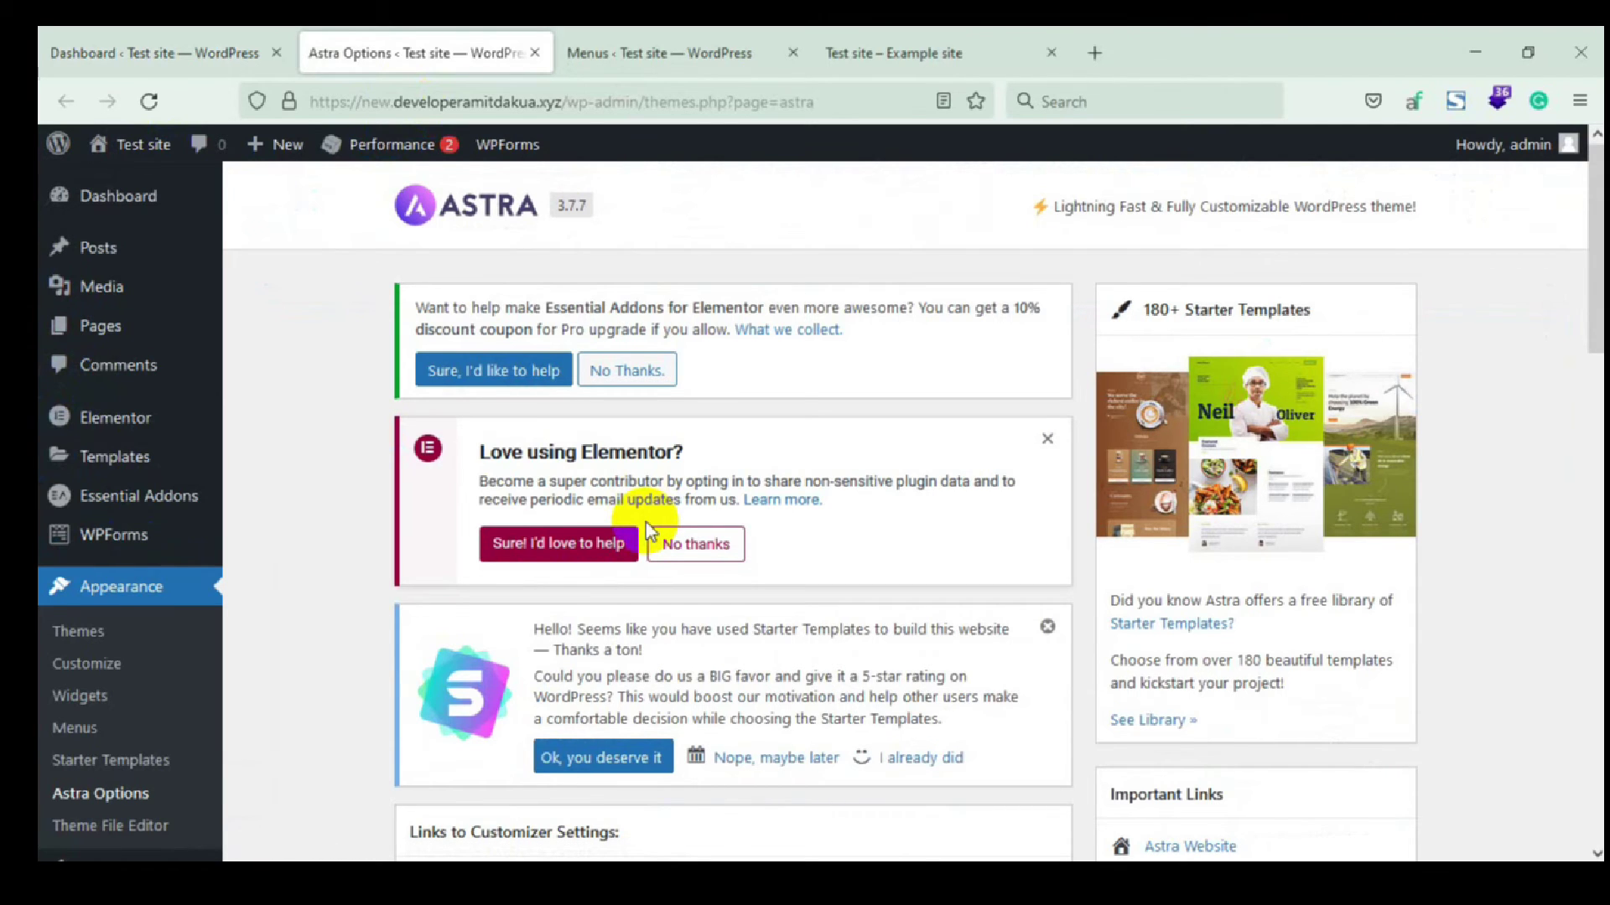
scroll(645, 521, down, 5)
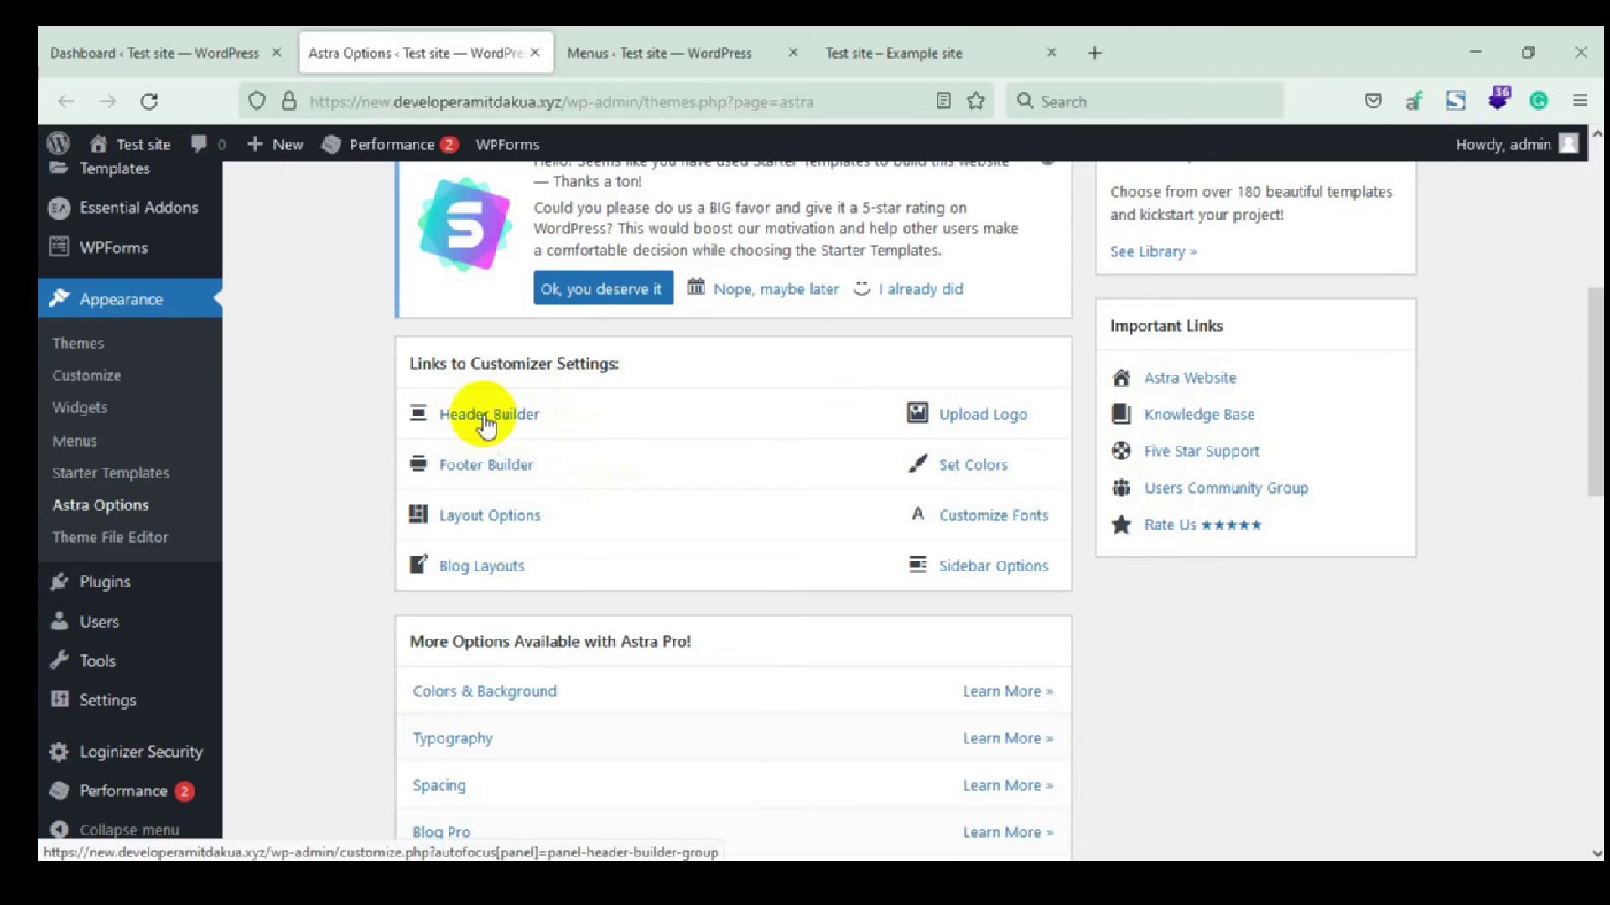
middle_click(491, 416)
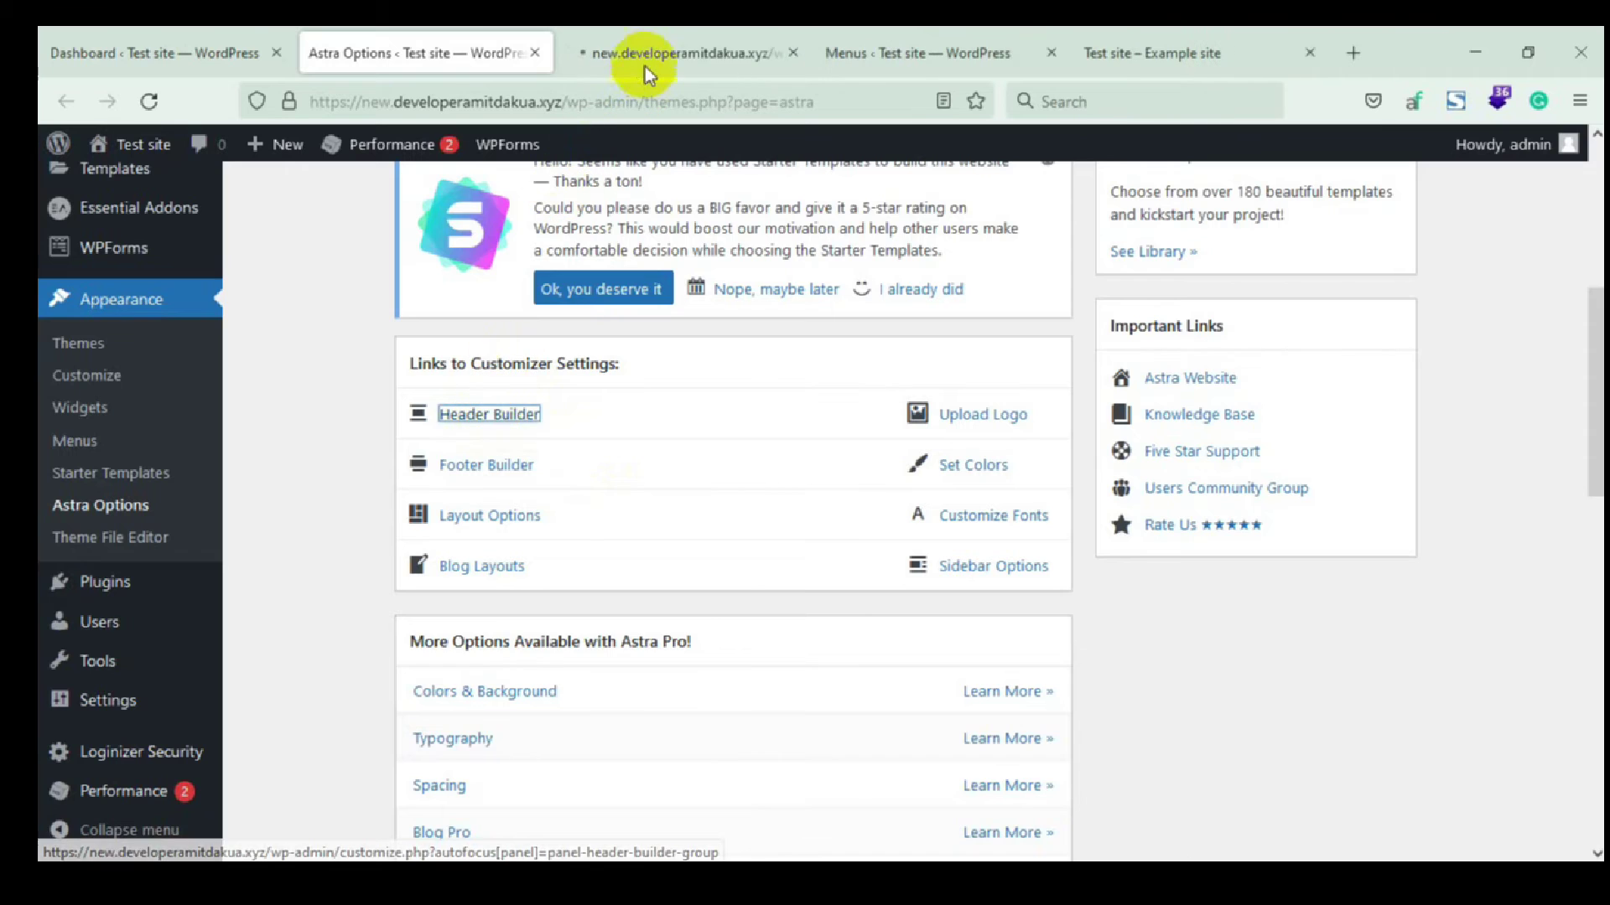
click(645, 61)
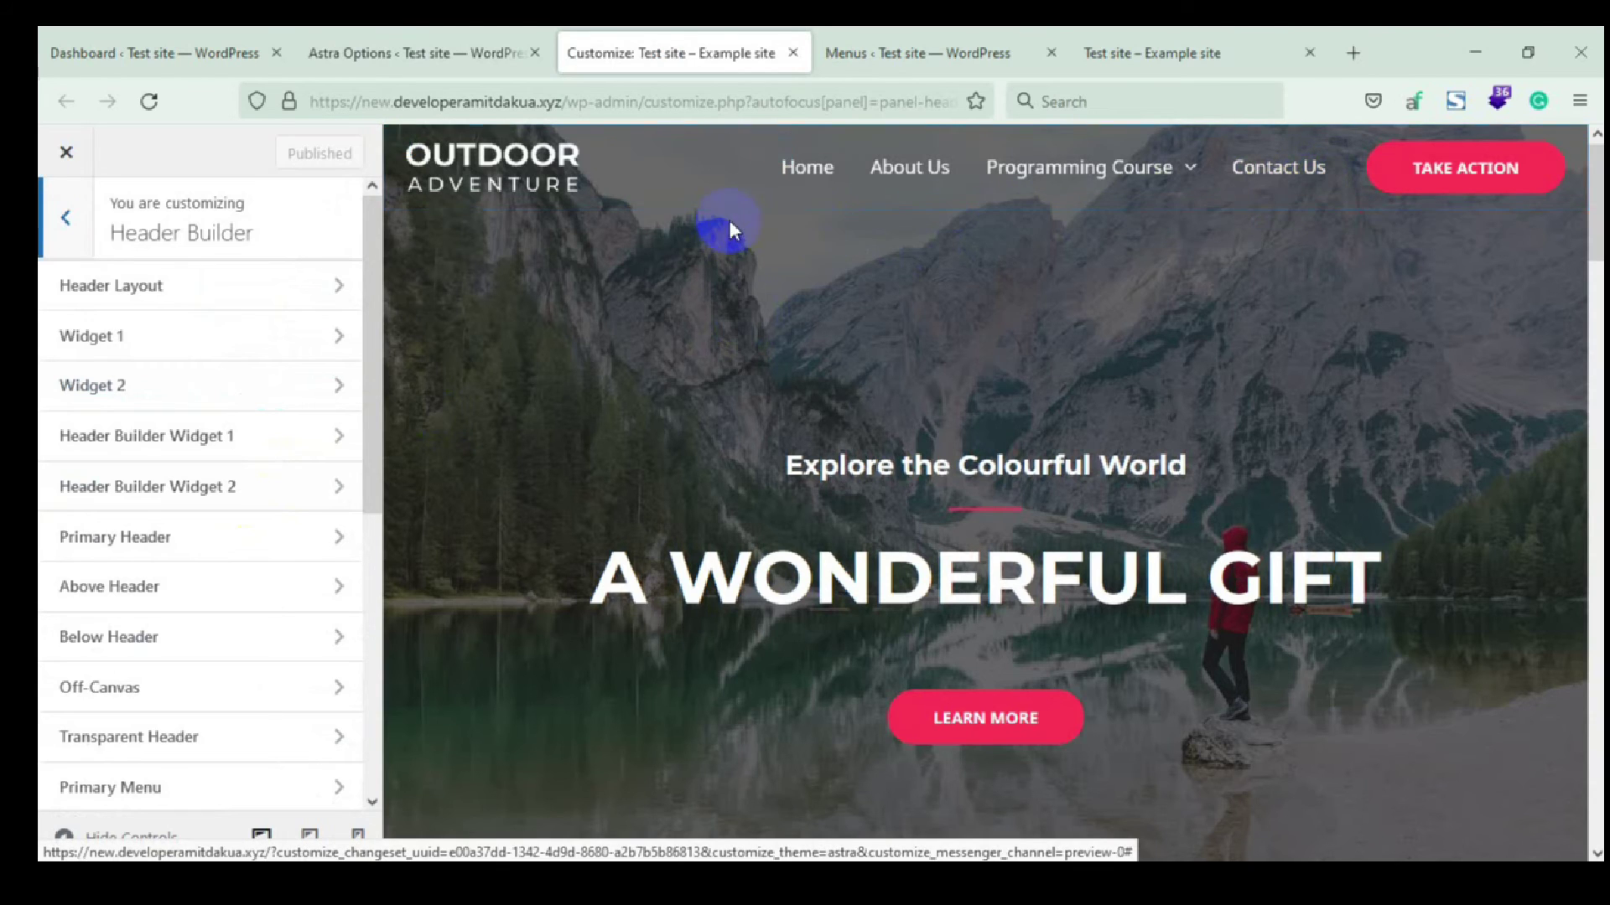
Open the menu location settings by way of the Header Layout's Primary Menu configuration
mouse_move(1060, 199)
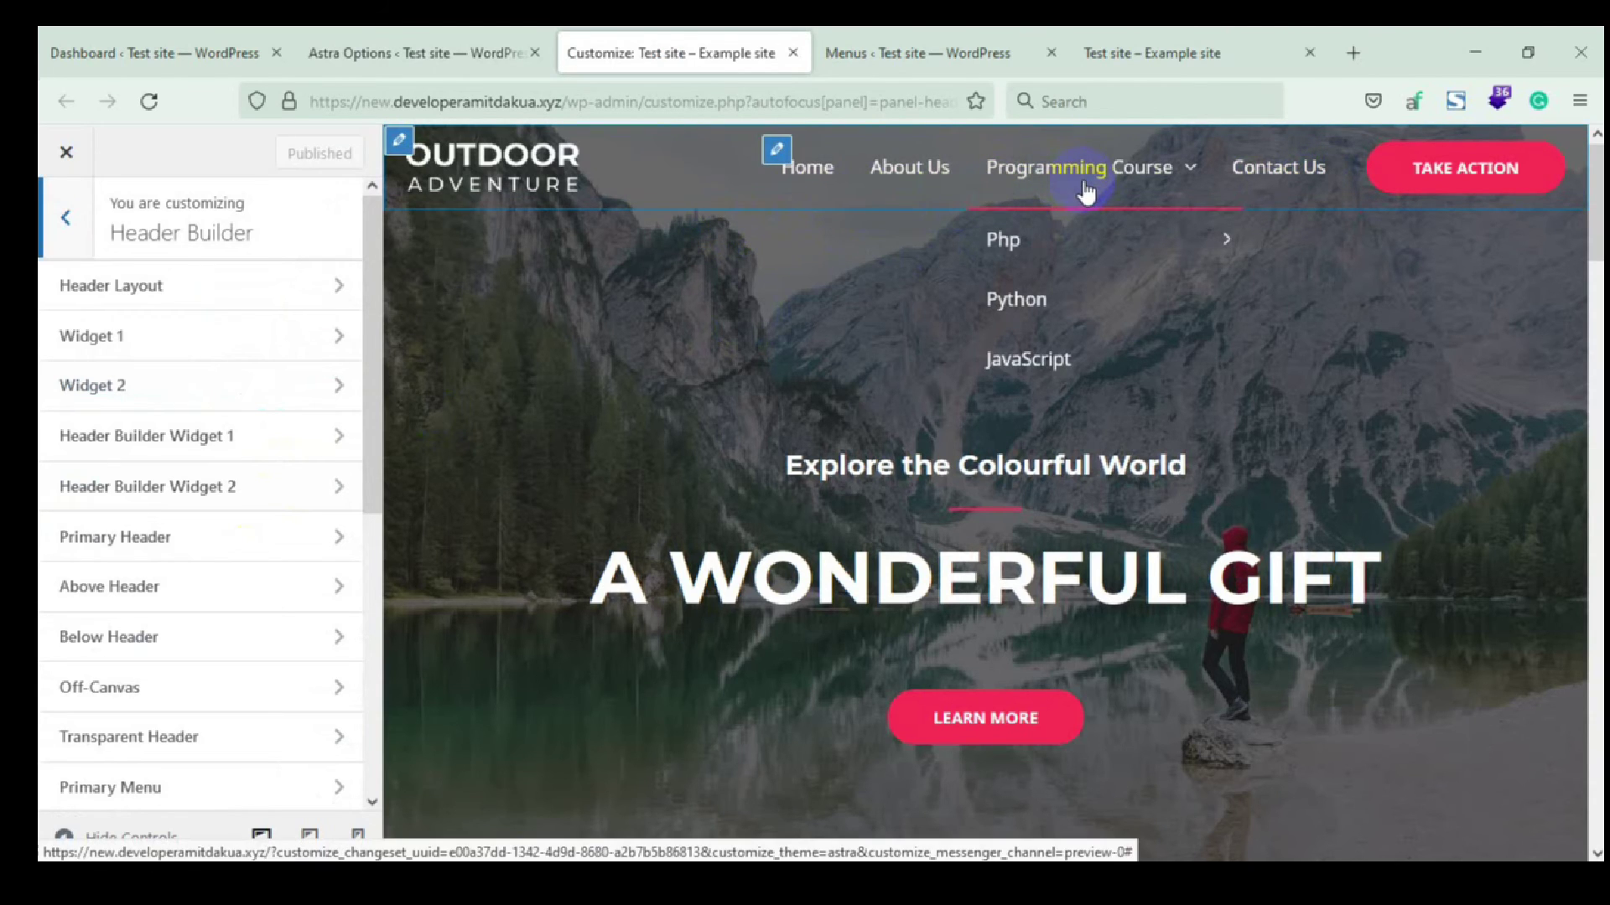
scroll(189, 612, down, 1)
scroll(177, 616, down, 2)
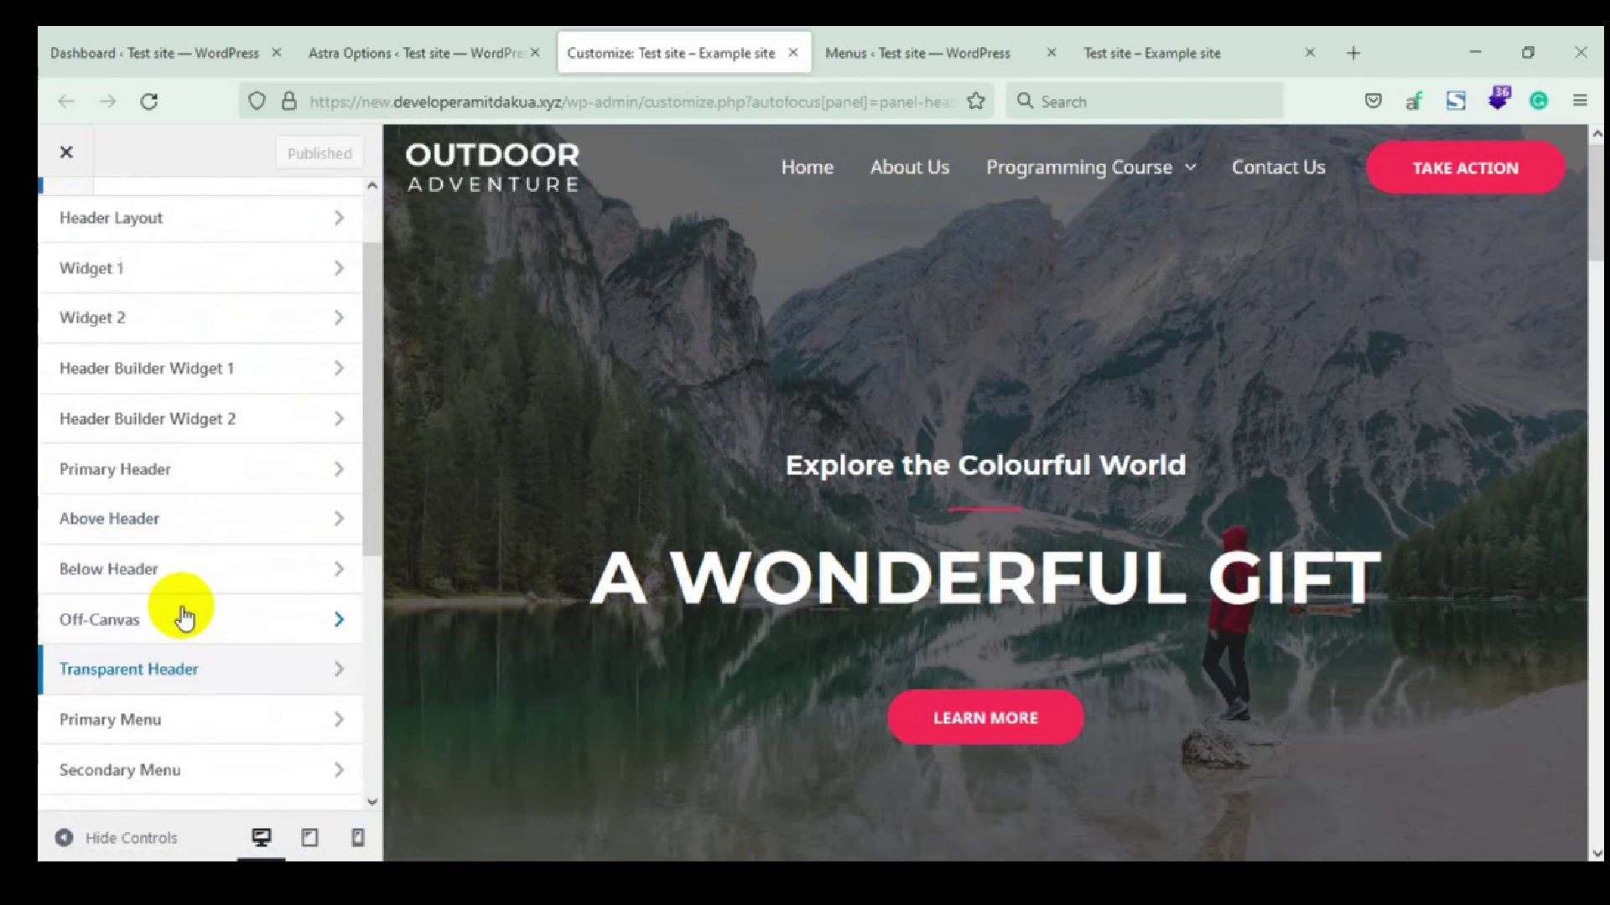
scroll(179, 612, up, 3)
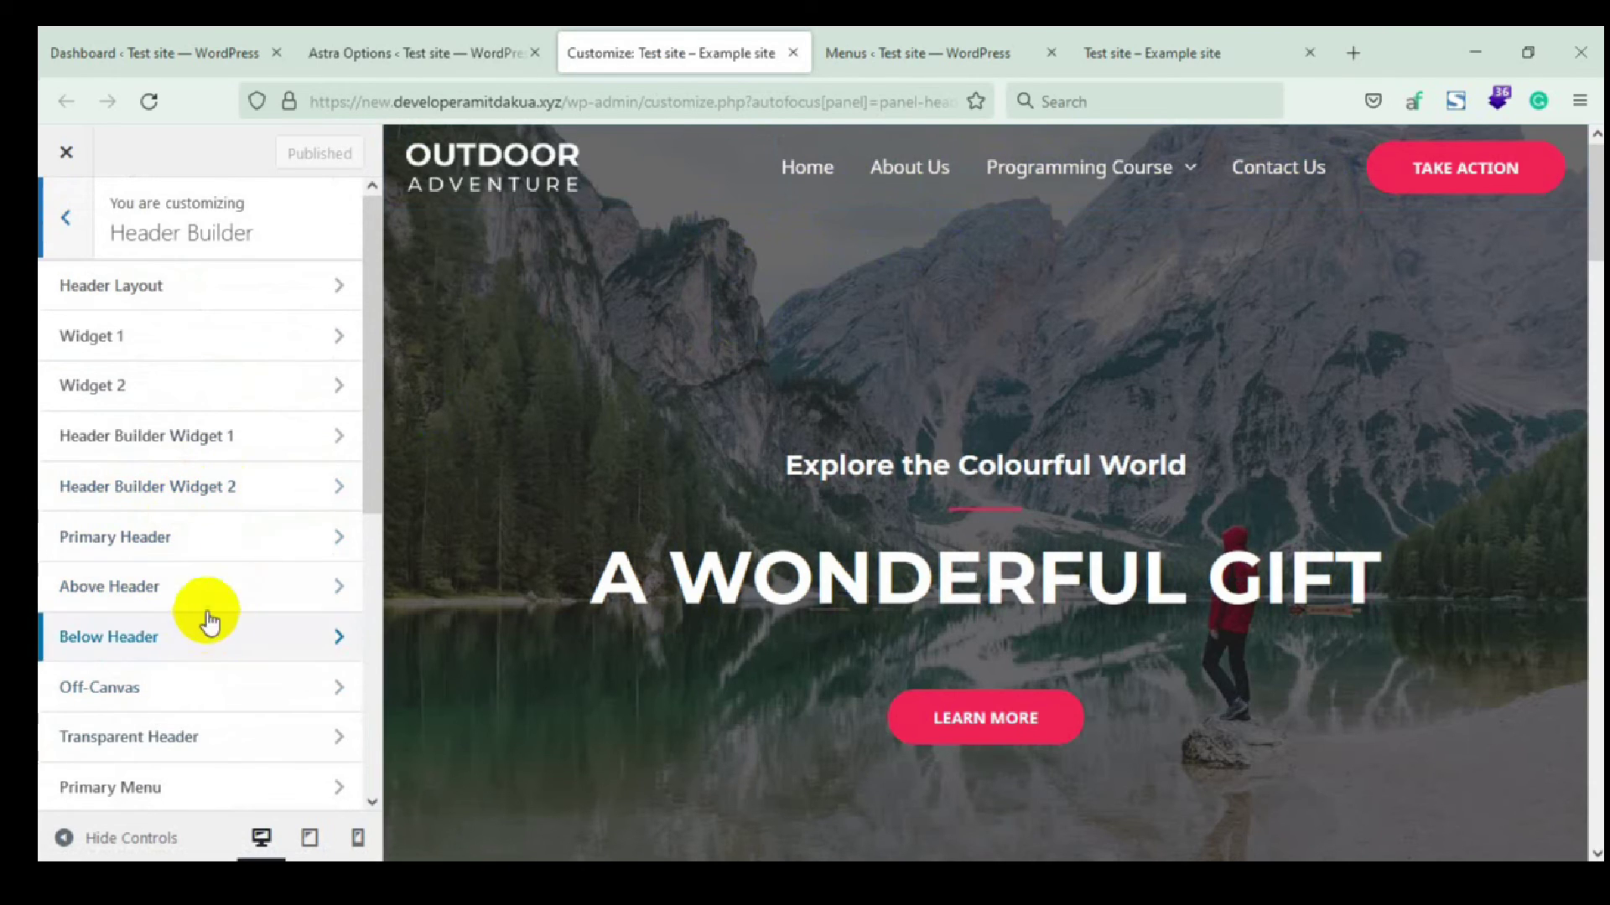
scroll(207, 637, down, 6)
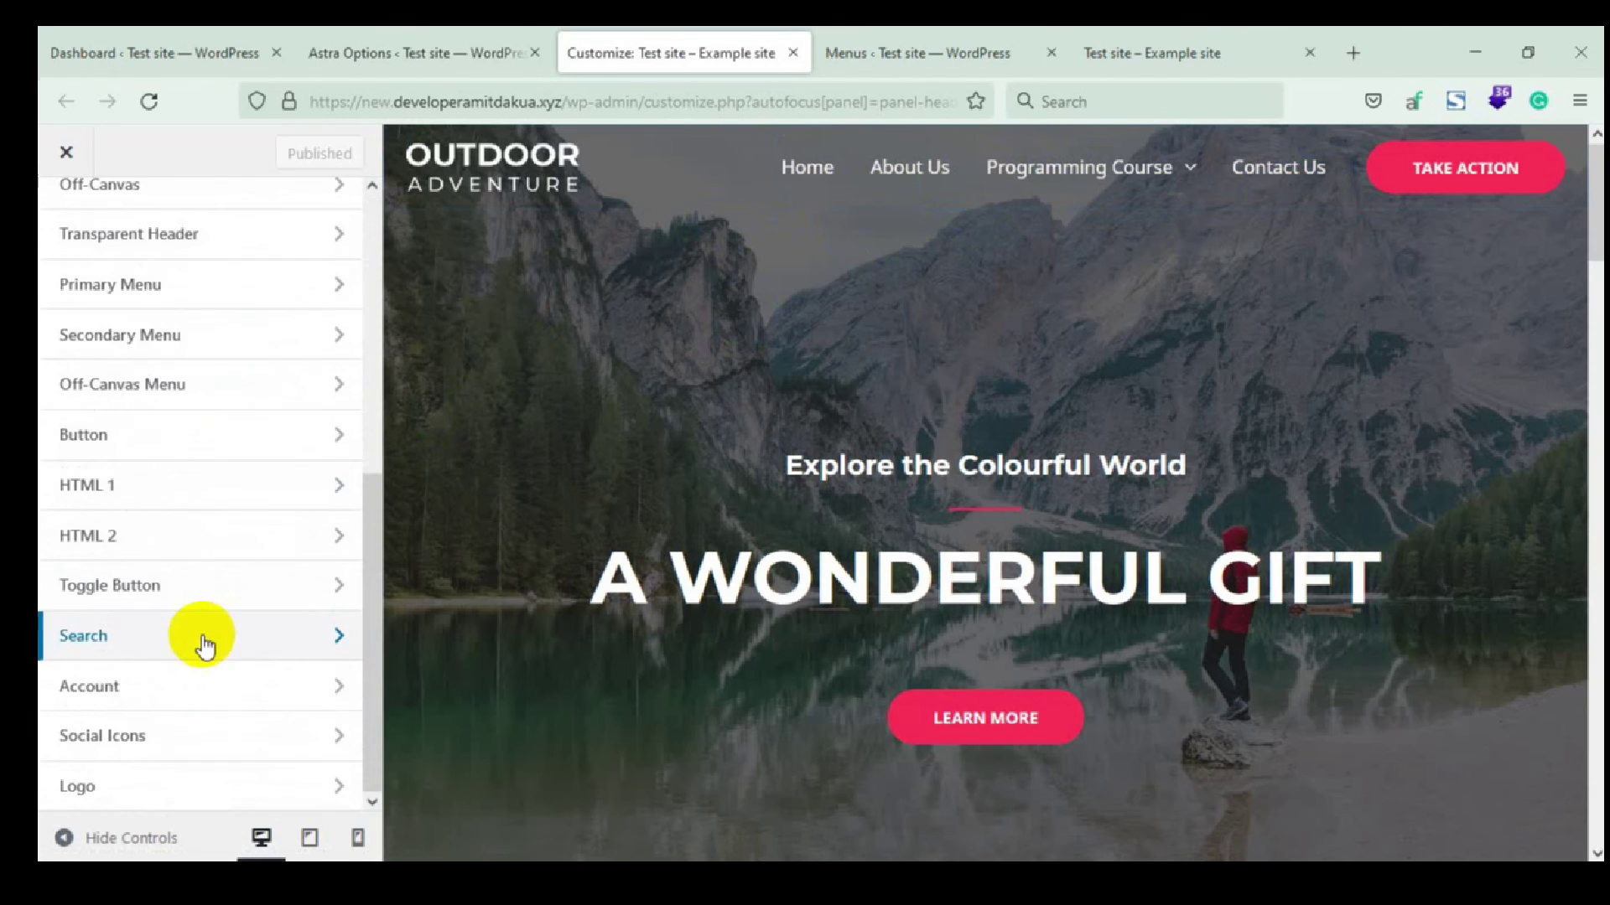
scroll(204, 641, up, 6)
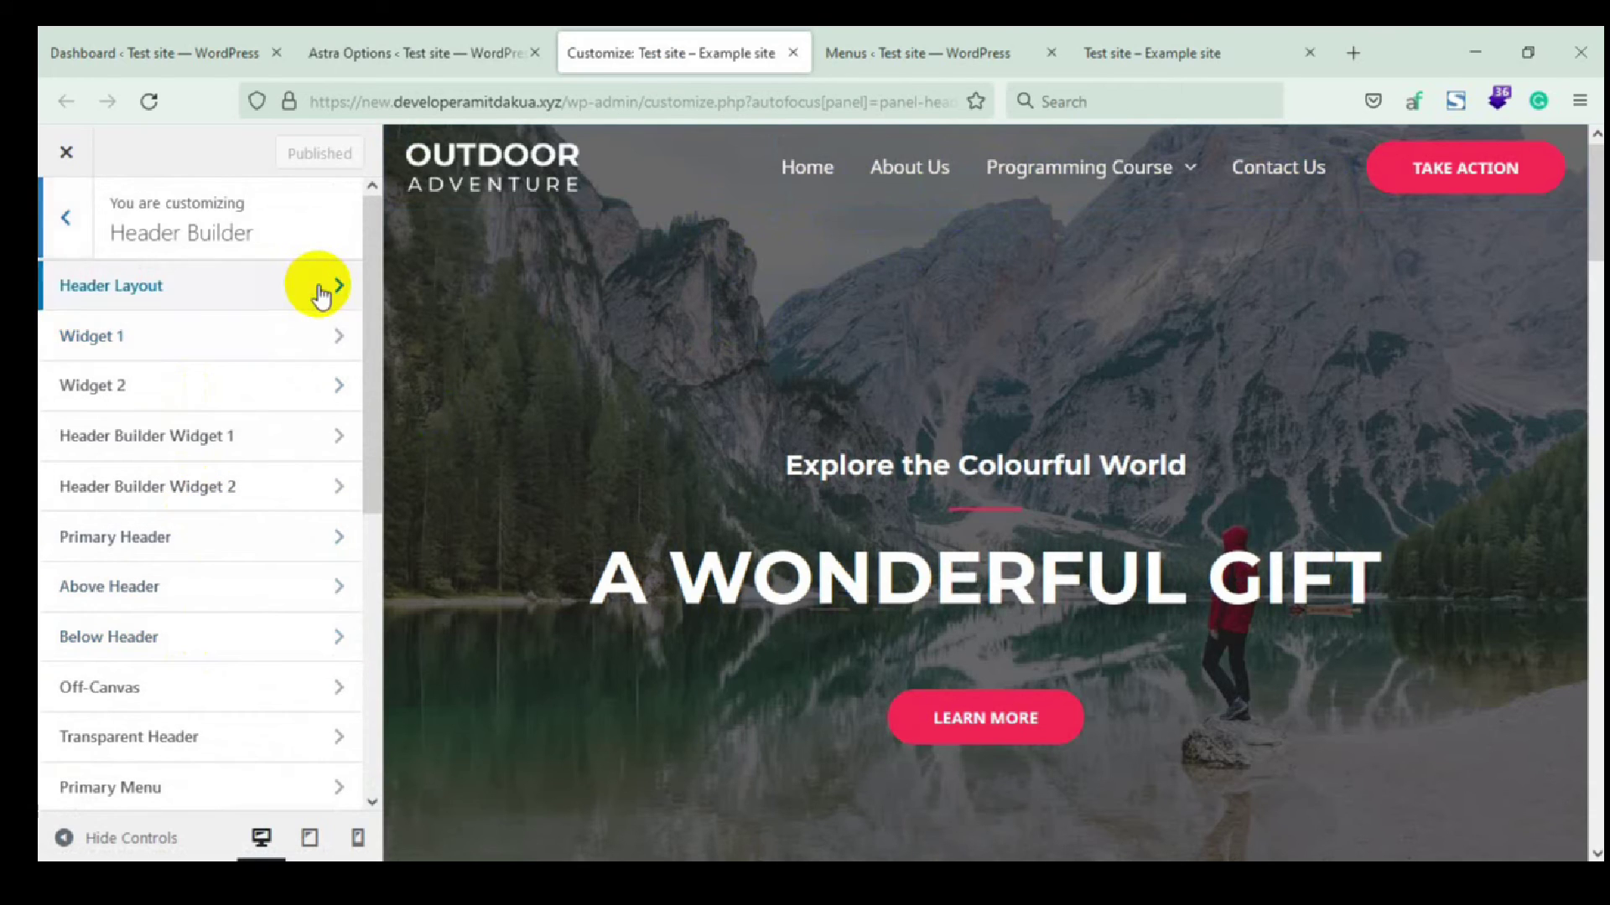
click(320, 289)
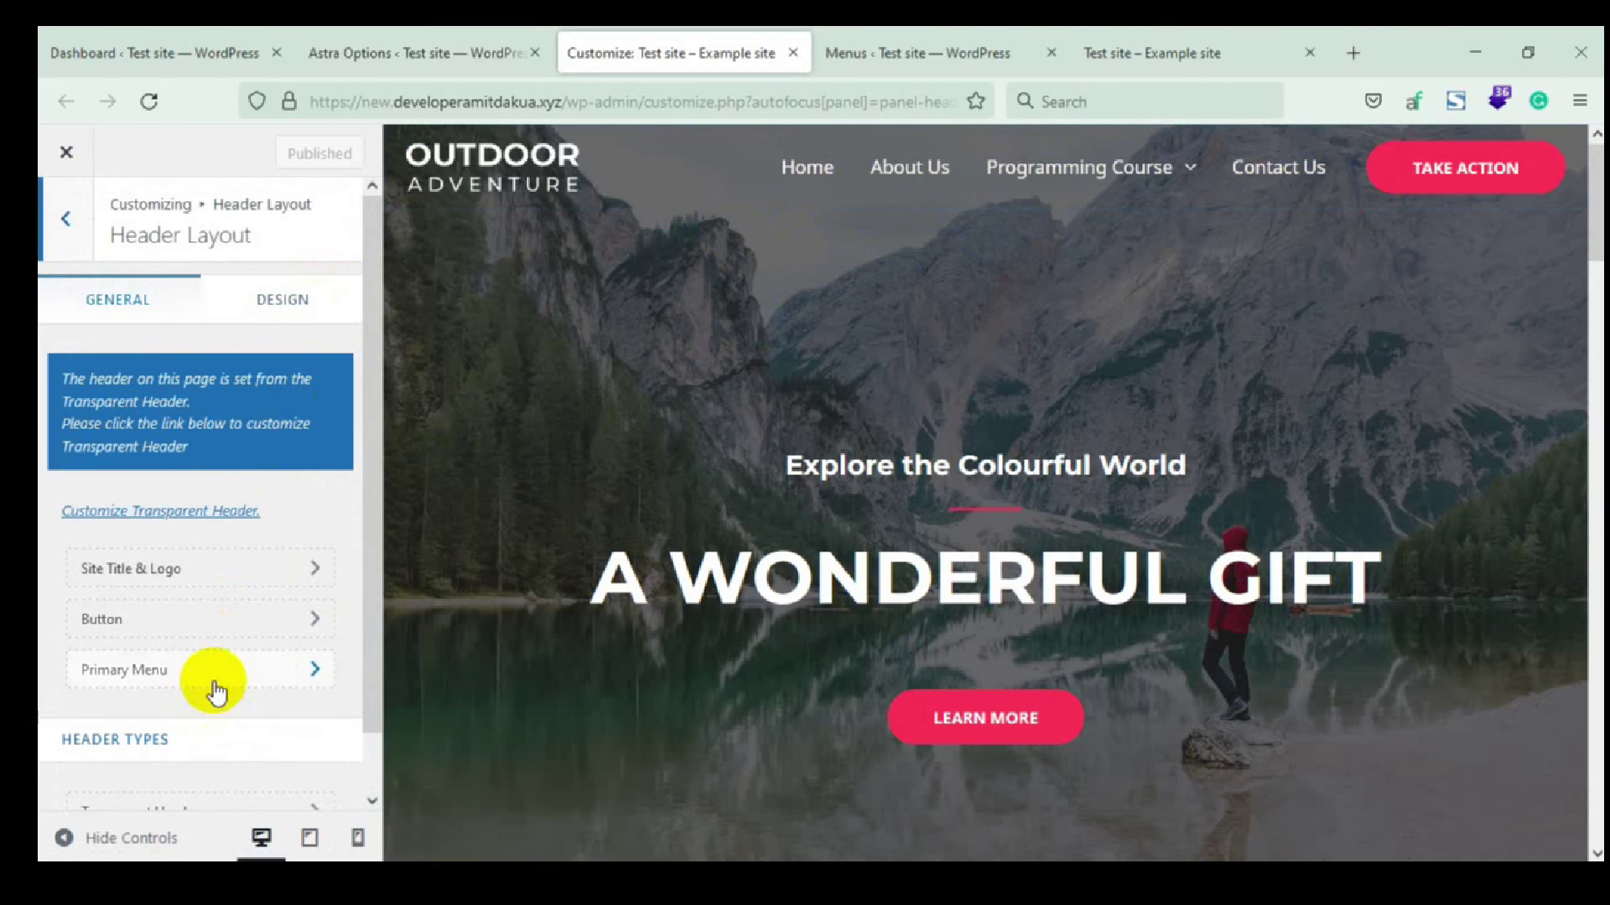
click(255, 677)
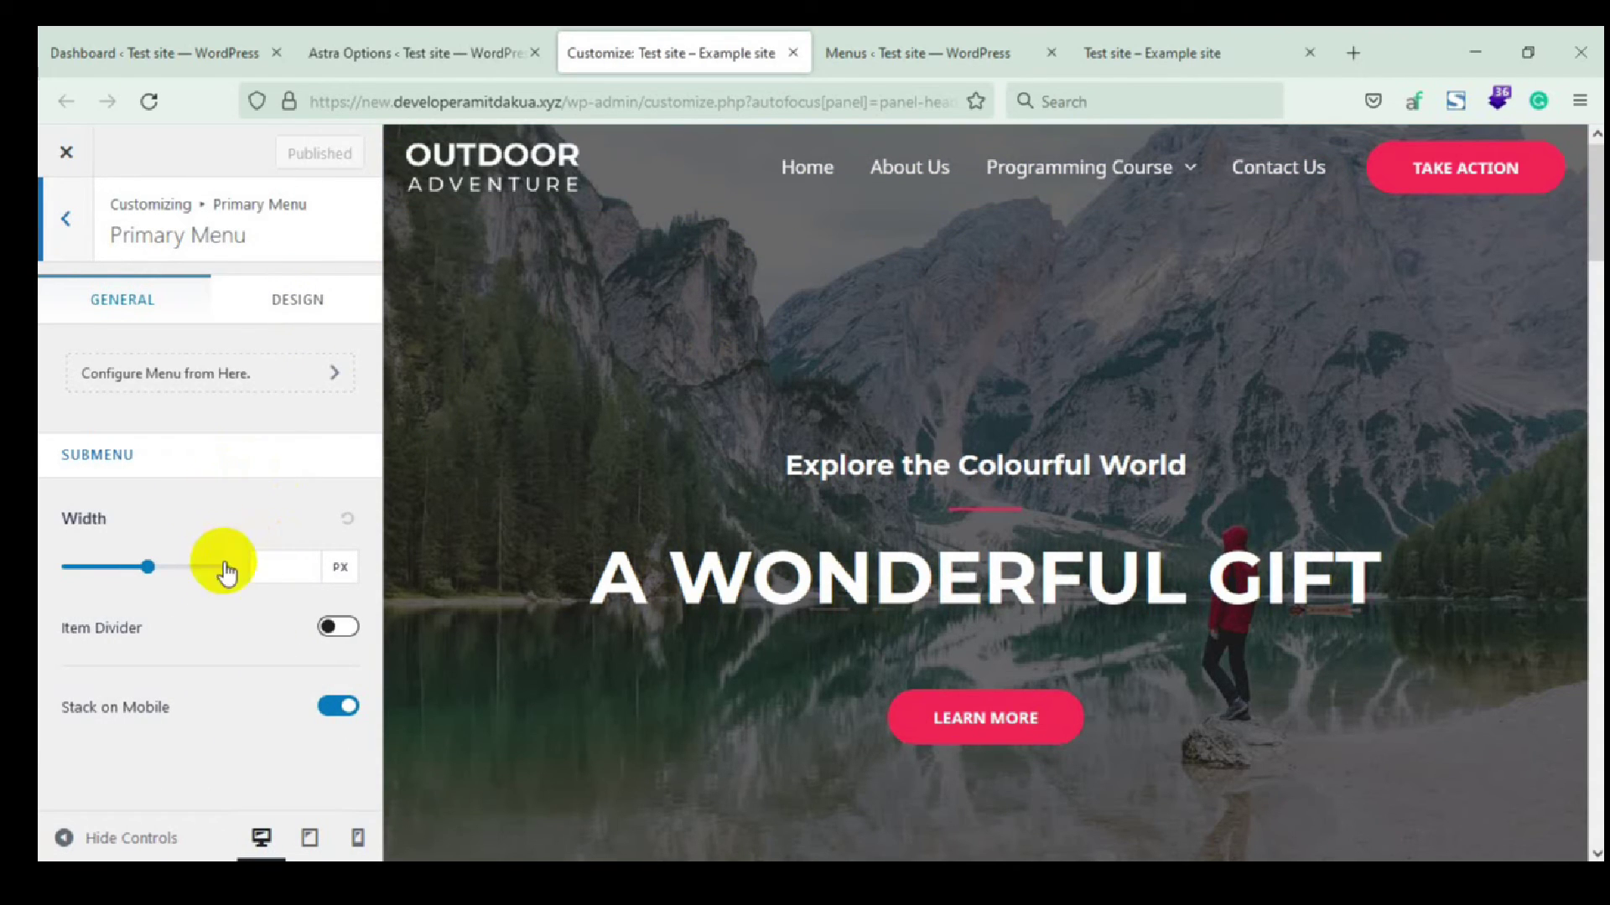
click(334, 374)
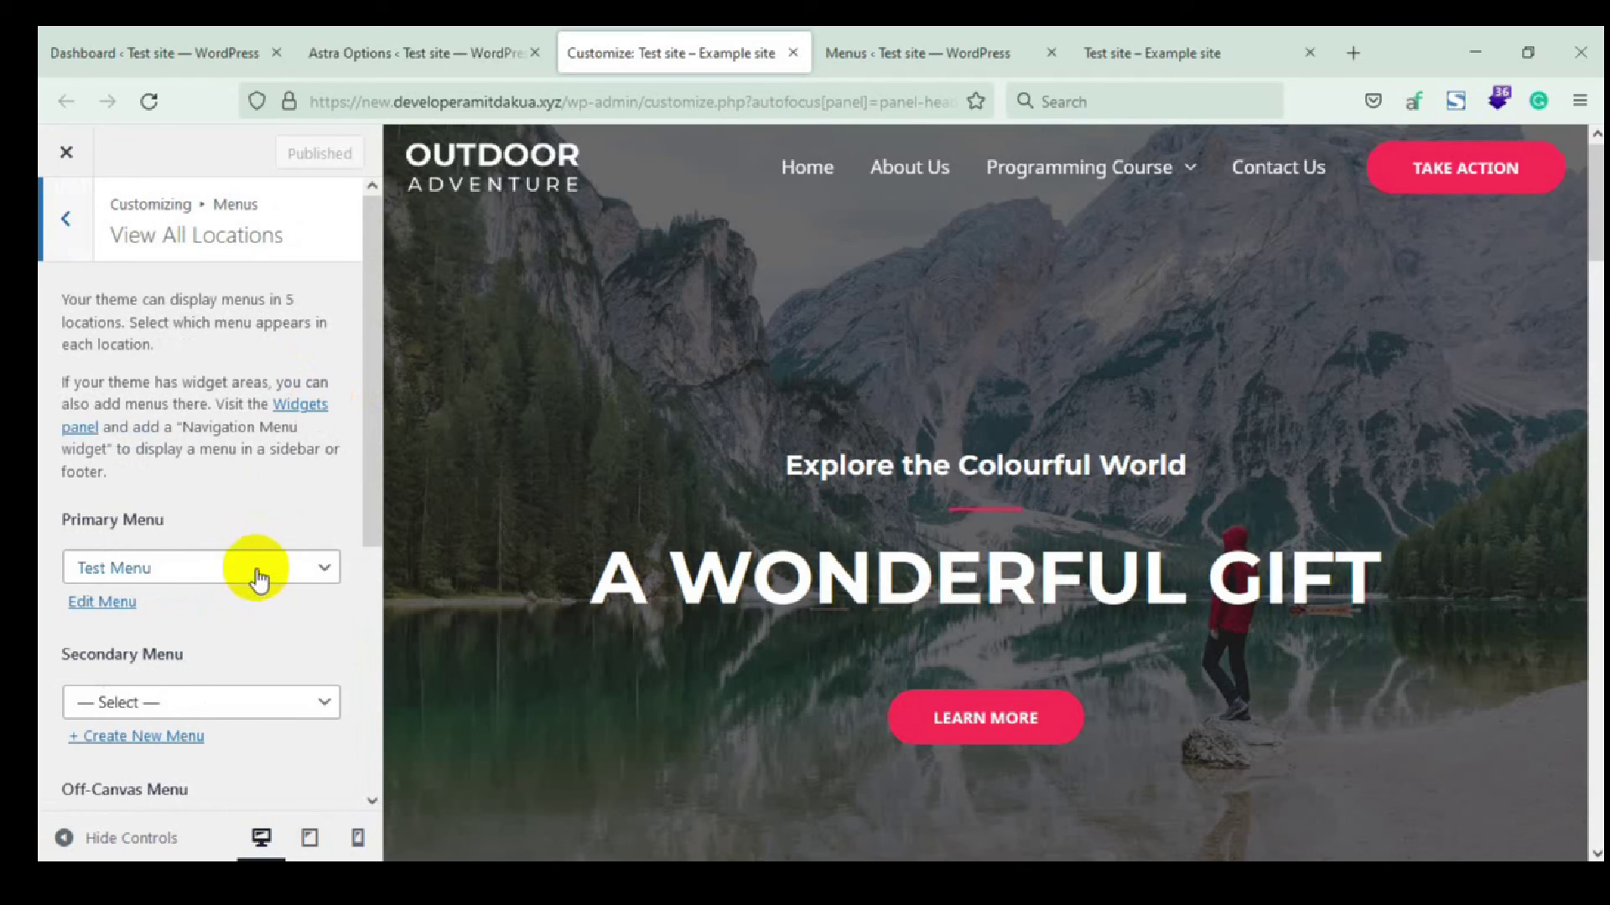
Compare the two menus in the preview by switching the Primary Menu location to Menu and back to Test Menu, twice
click(258, 570)
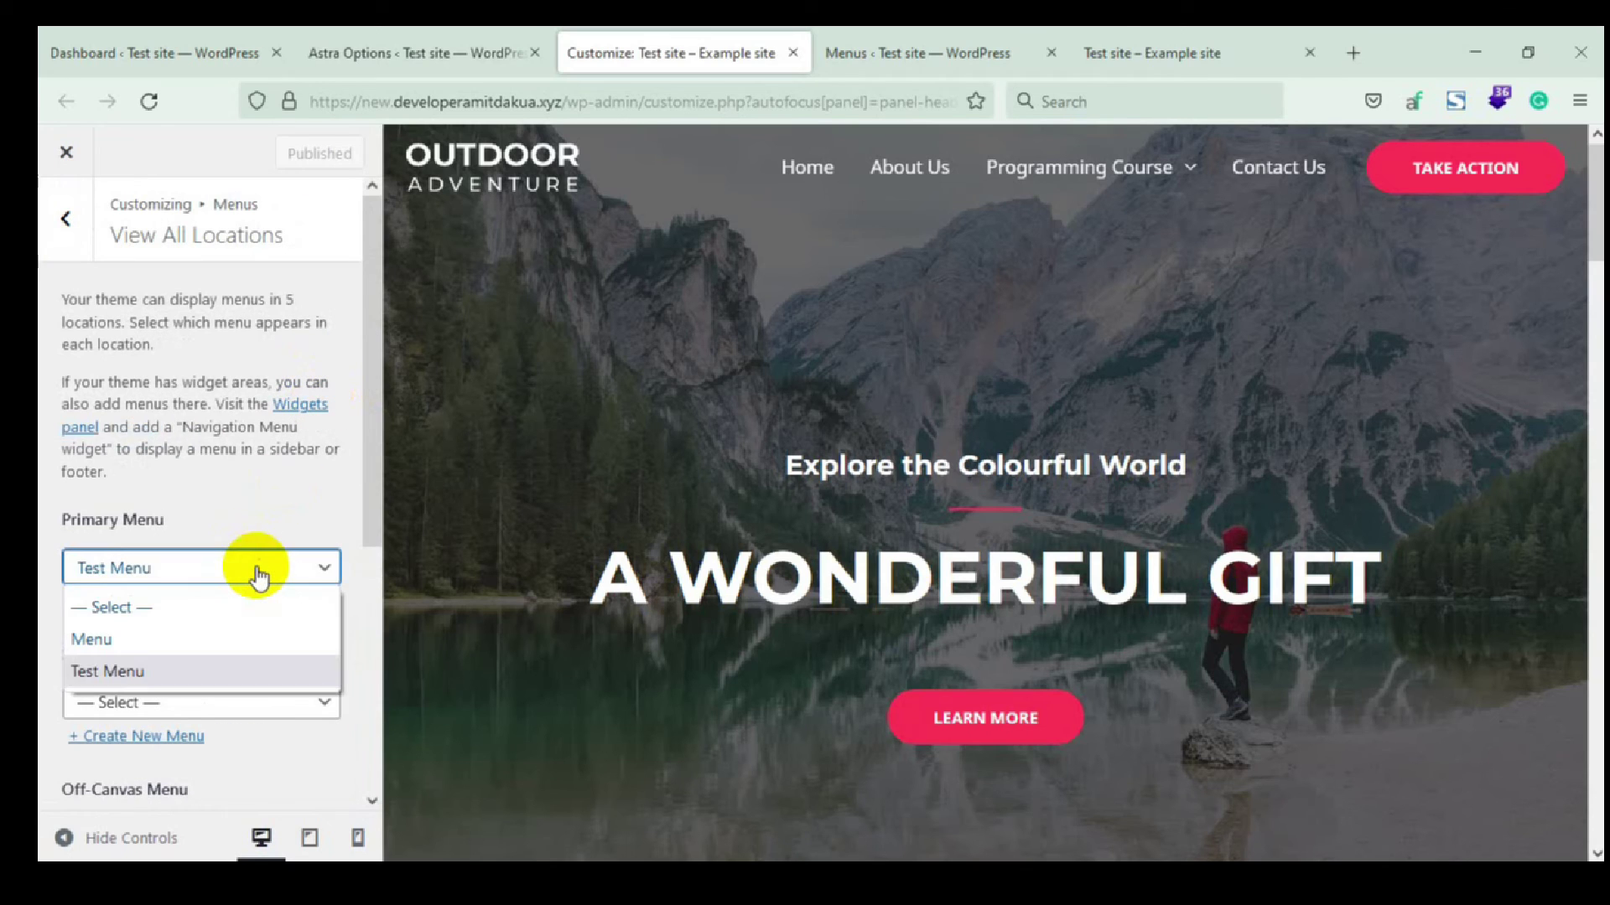
click(130, 648)
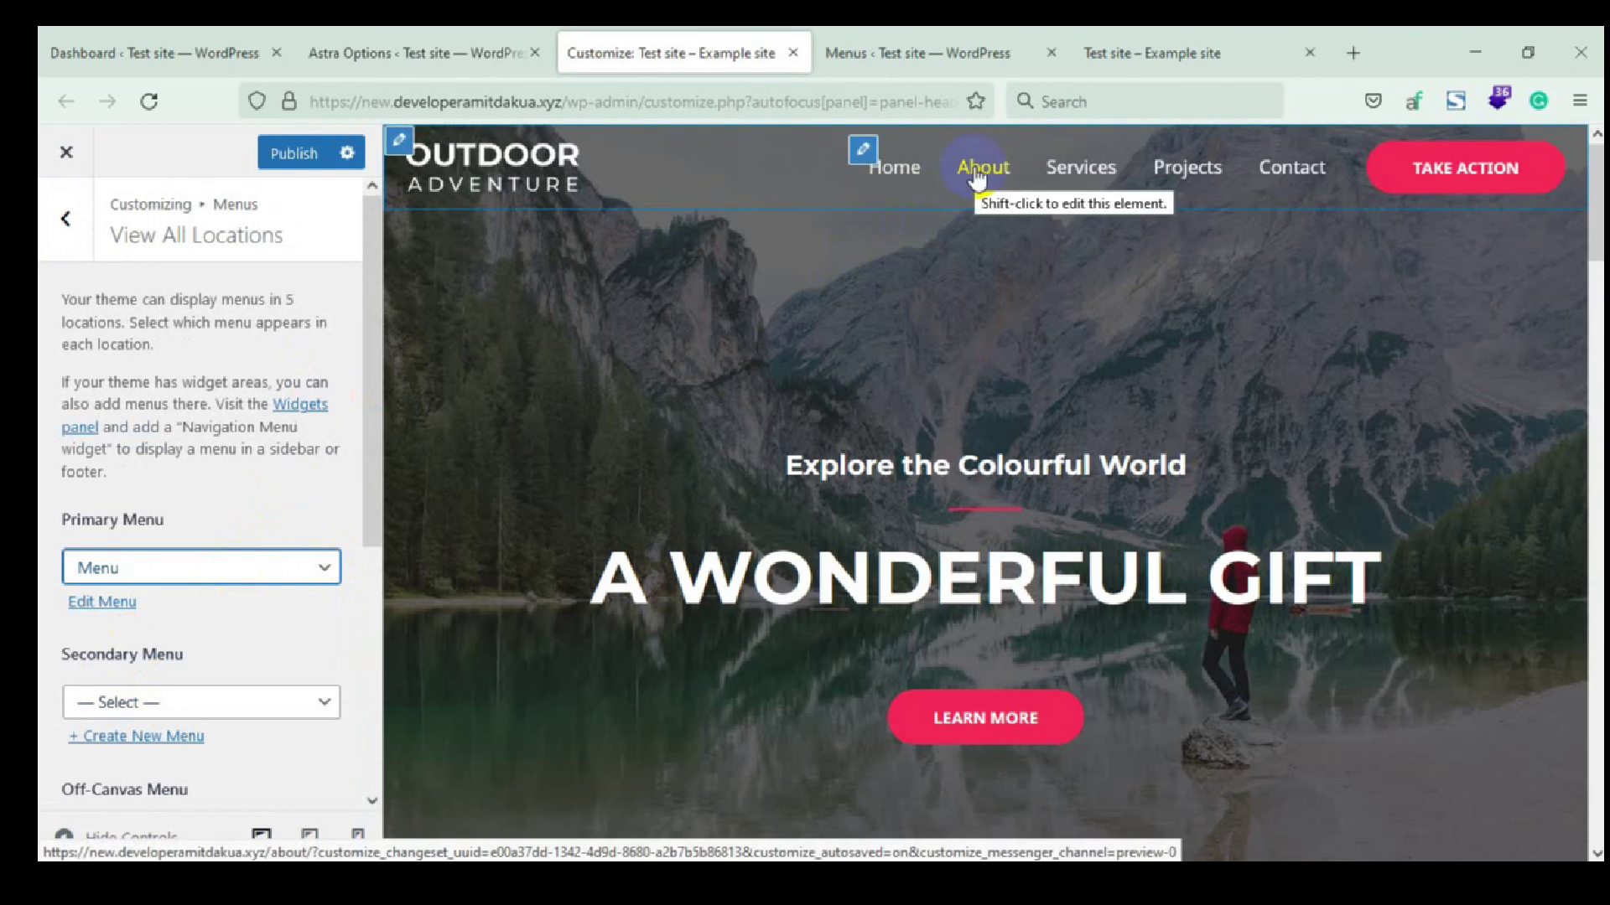
click(216, 572)
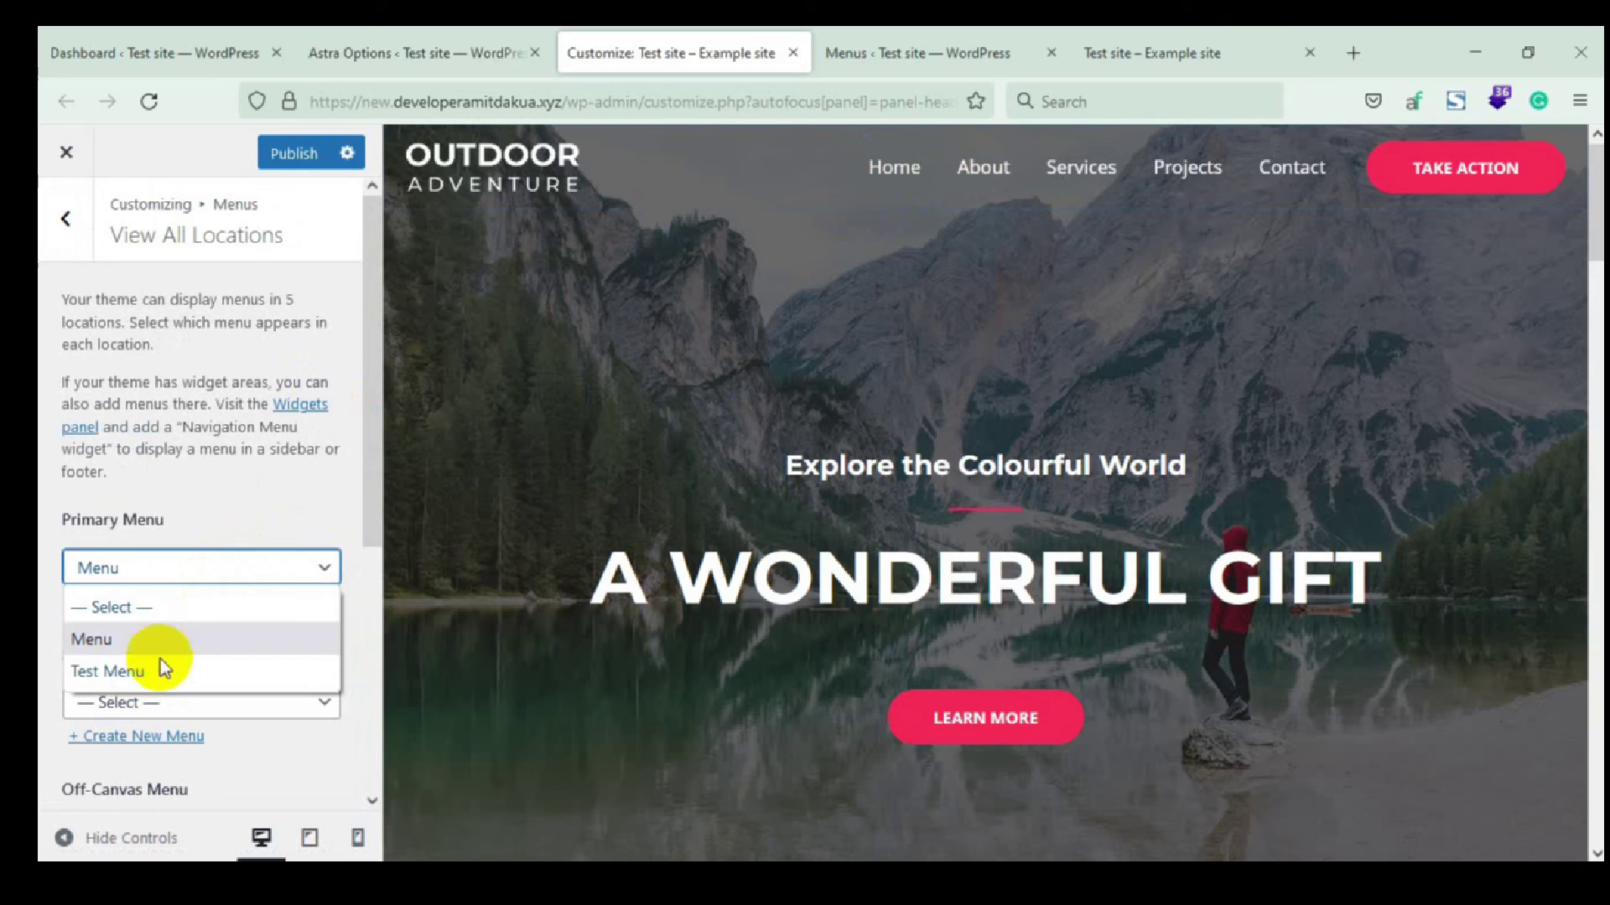
click(144, 677)
scroll(234, 610, down, 5)
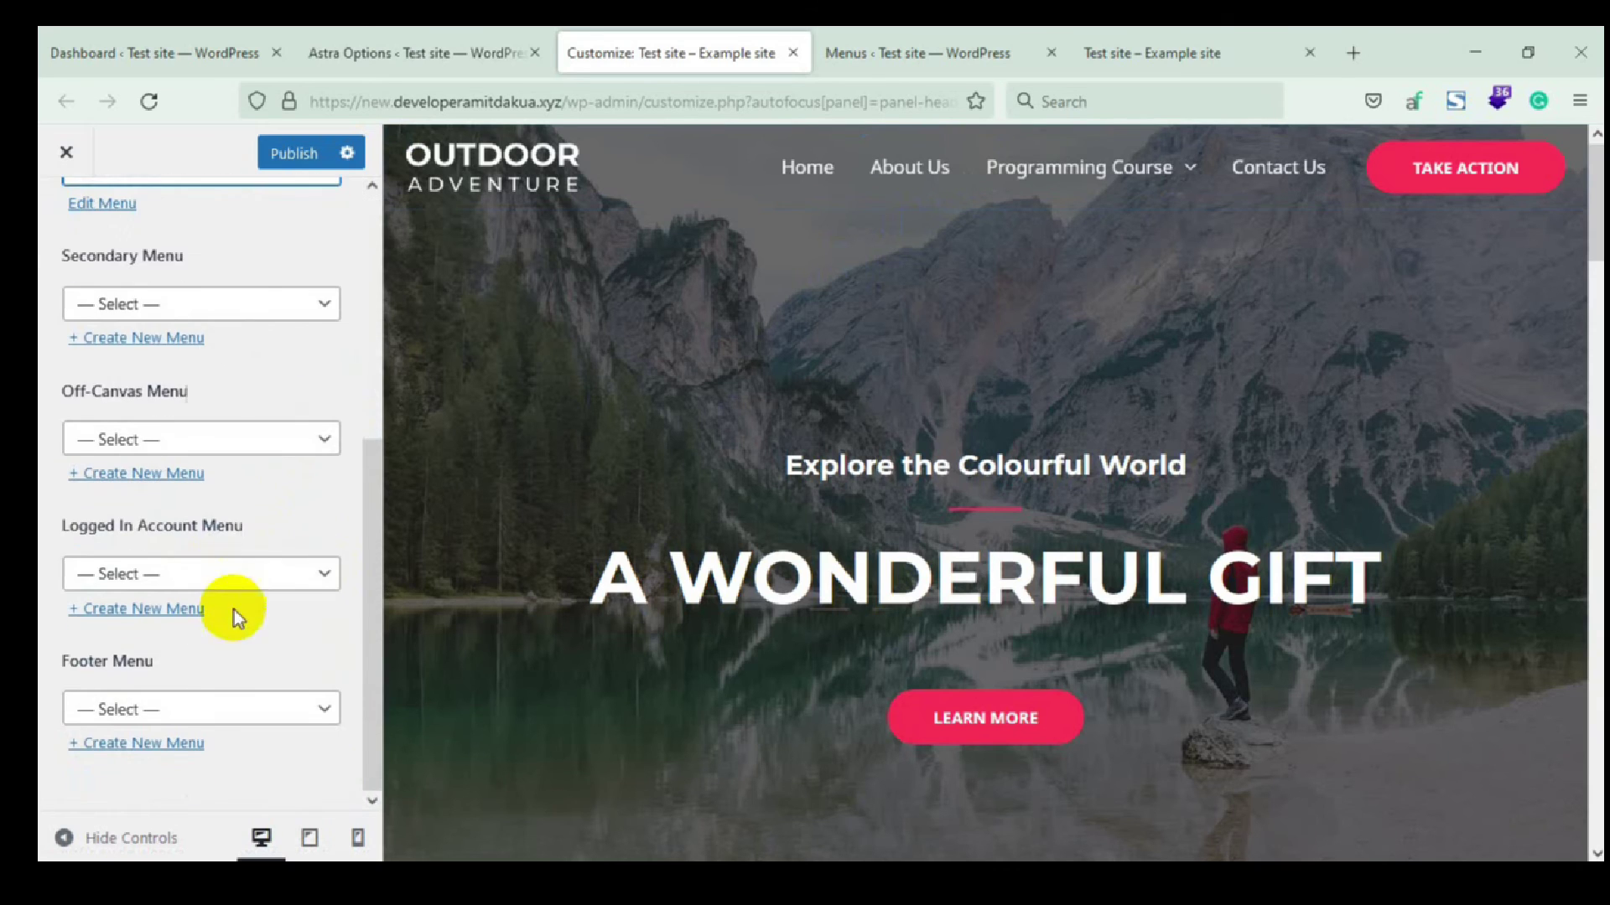
scroll(231, 621, up, 6)
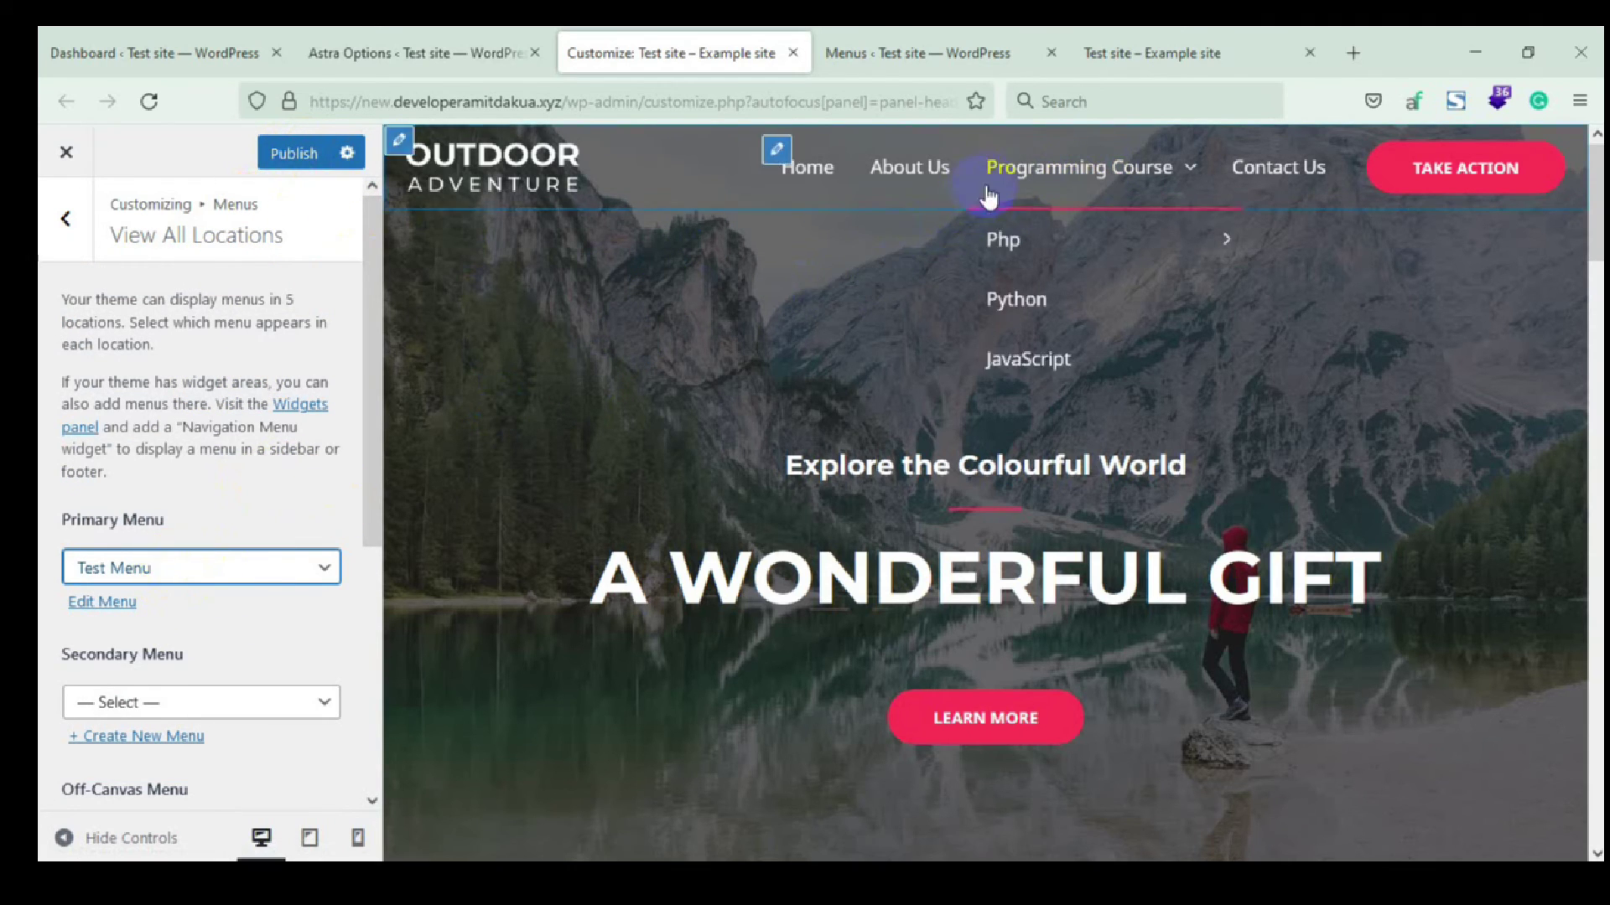
click(234, 564)
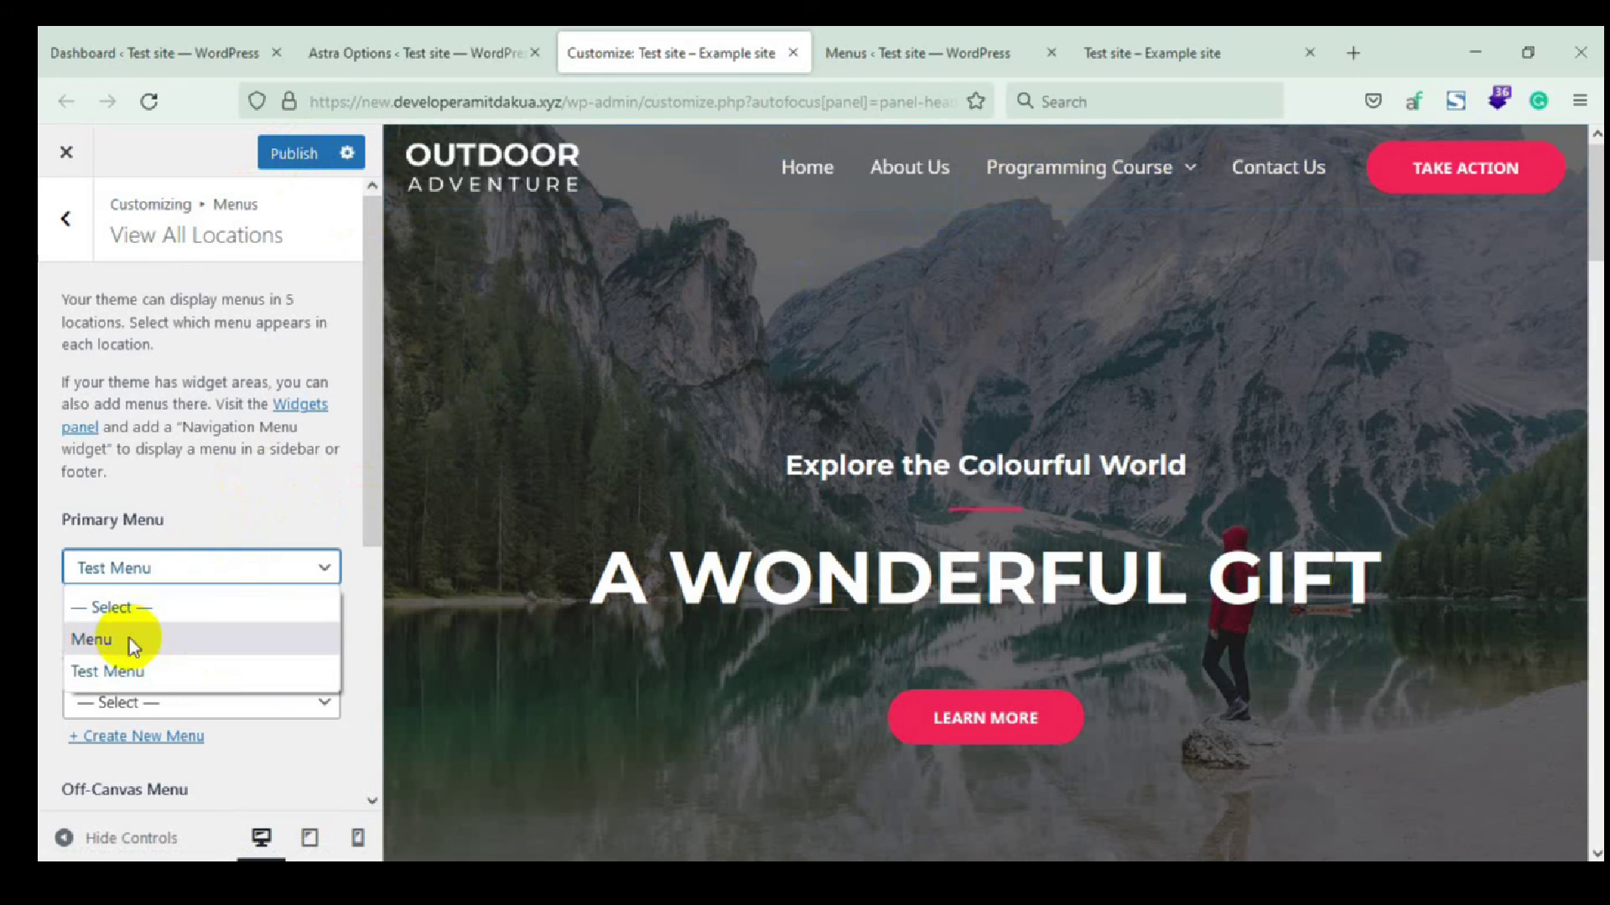
click(133, 638)
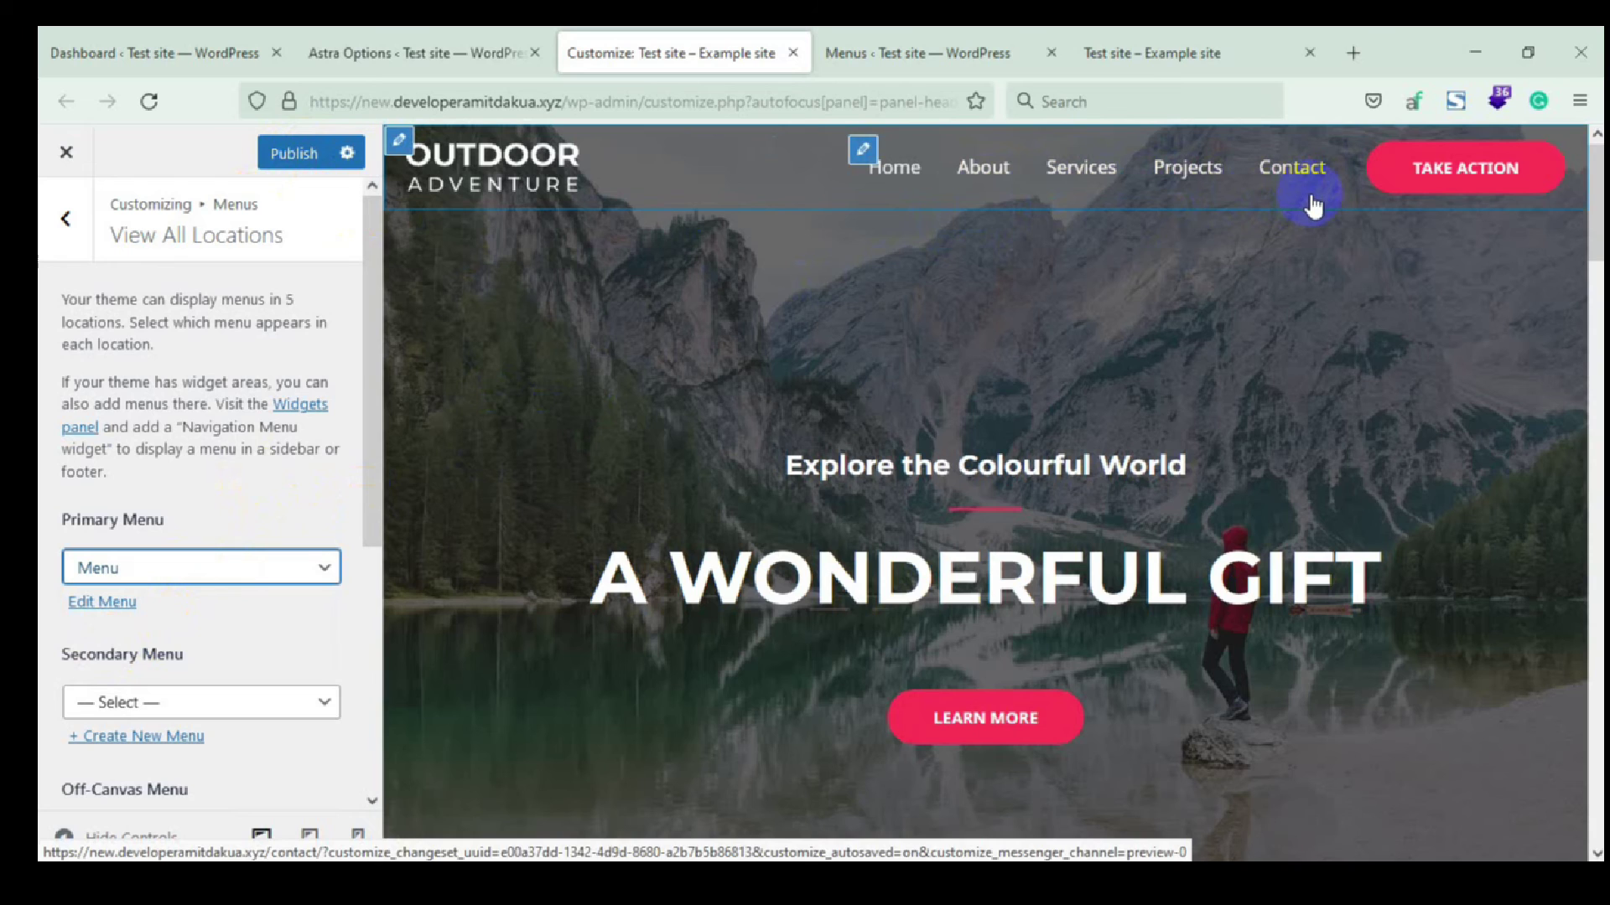
click(180, 568)
click(117, 670)
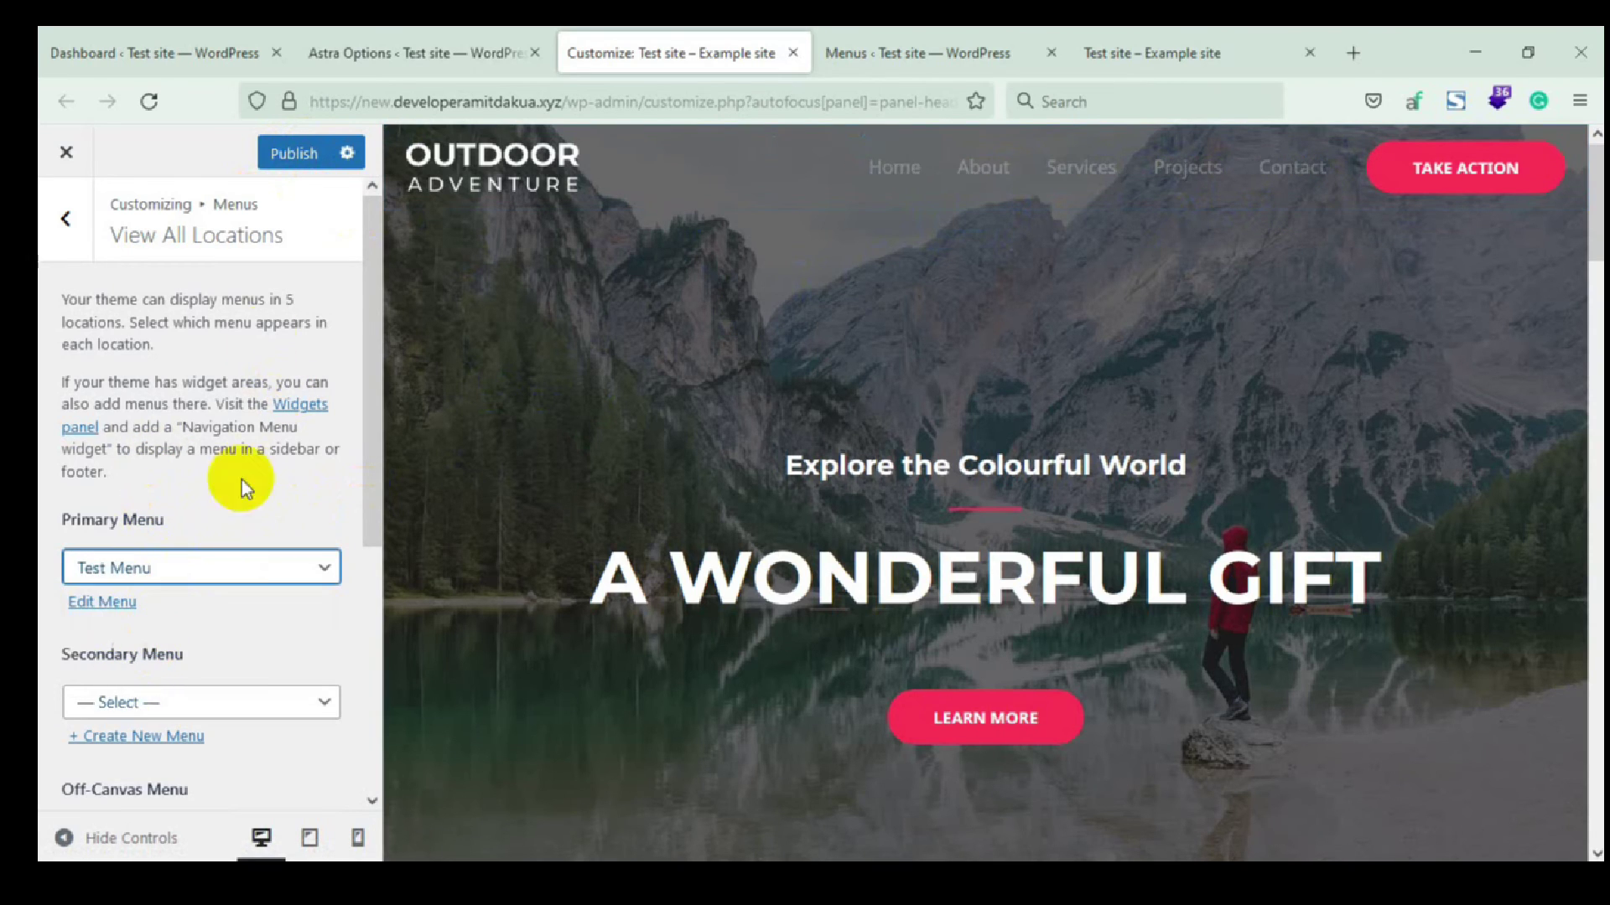
Publish the Test Menu assignment for the Primary Menu location and check the reloaded site's navigation, including the Programming Course dropdown
click(293, 160)
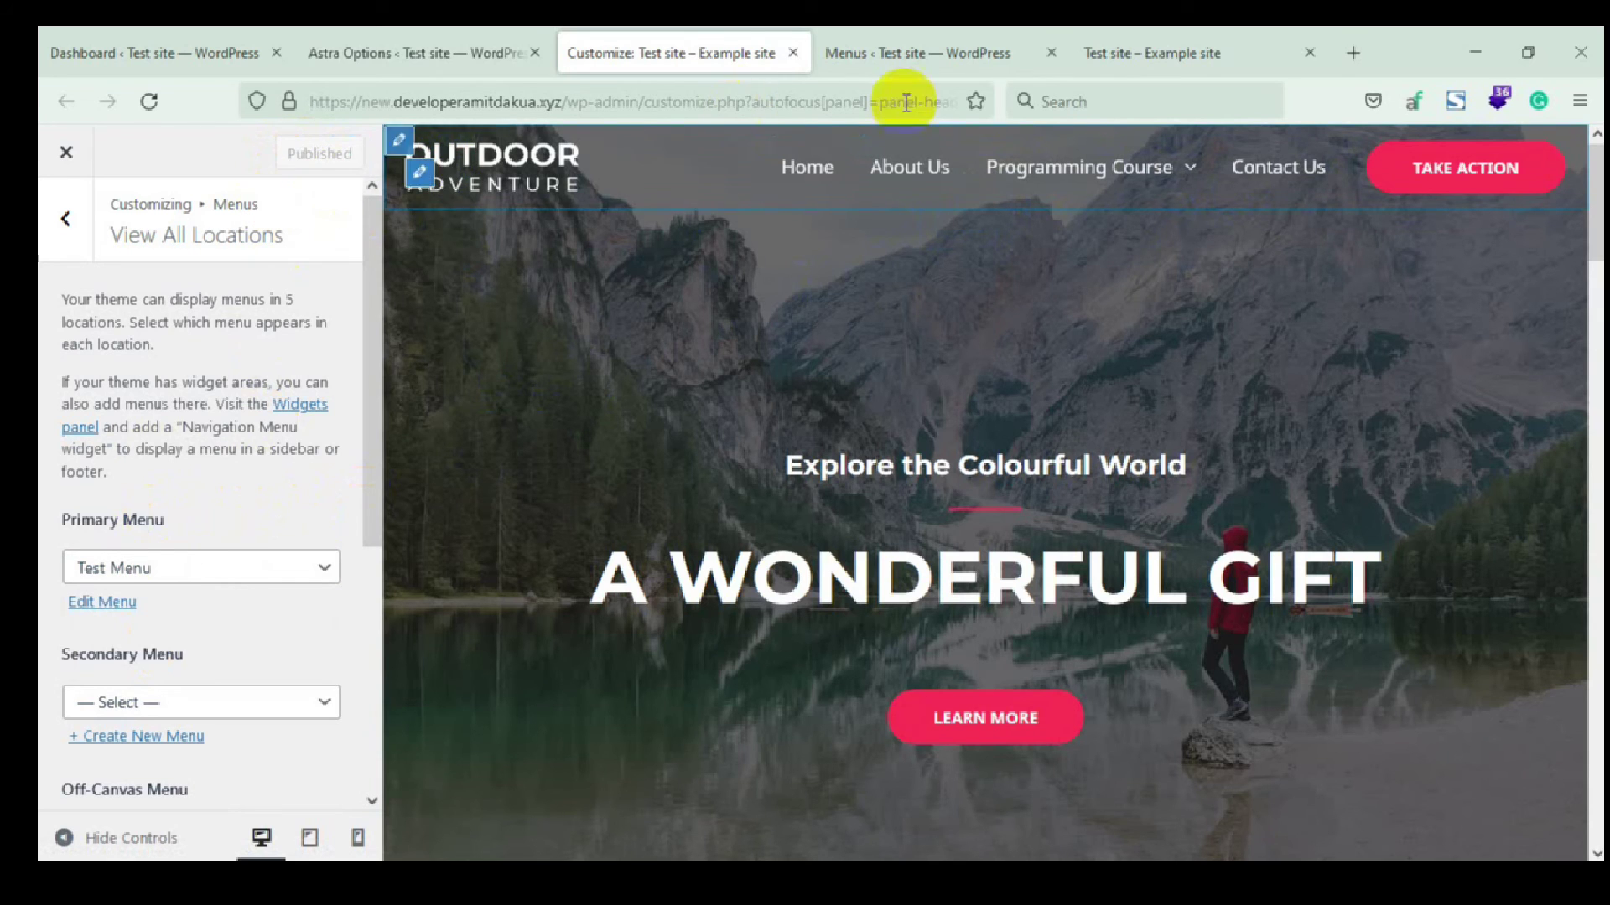
click(1104, 64)
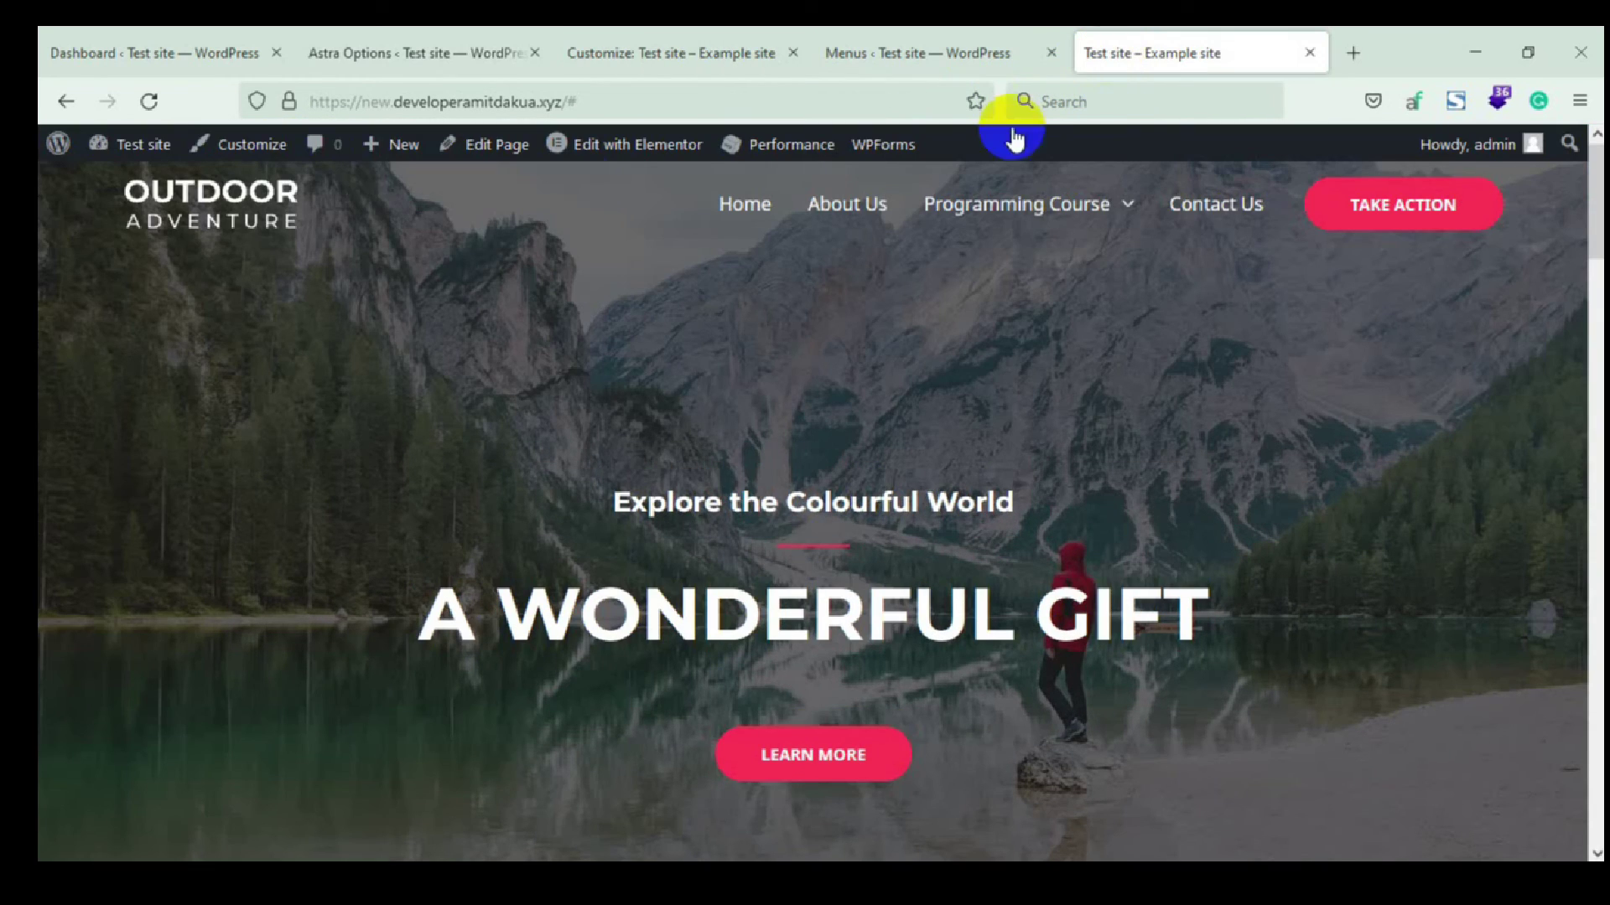
click(149, 101)
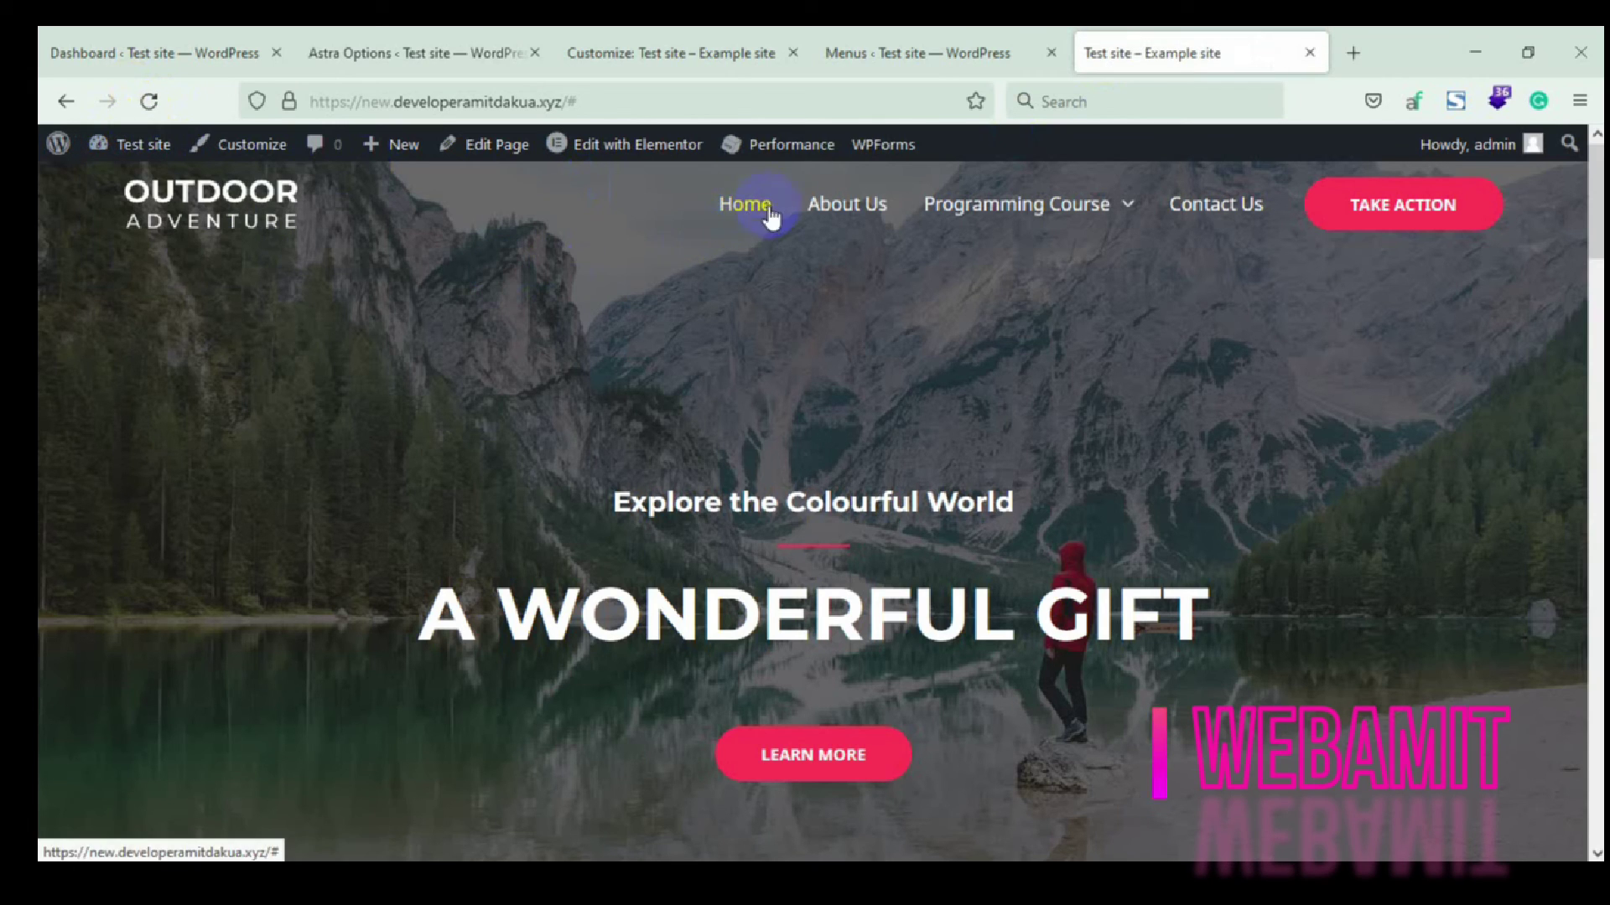
mouse_move(1098, 225)
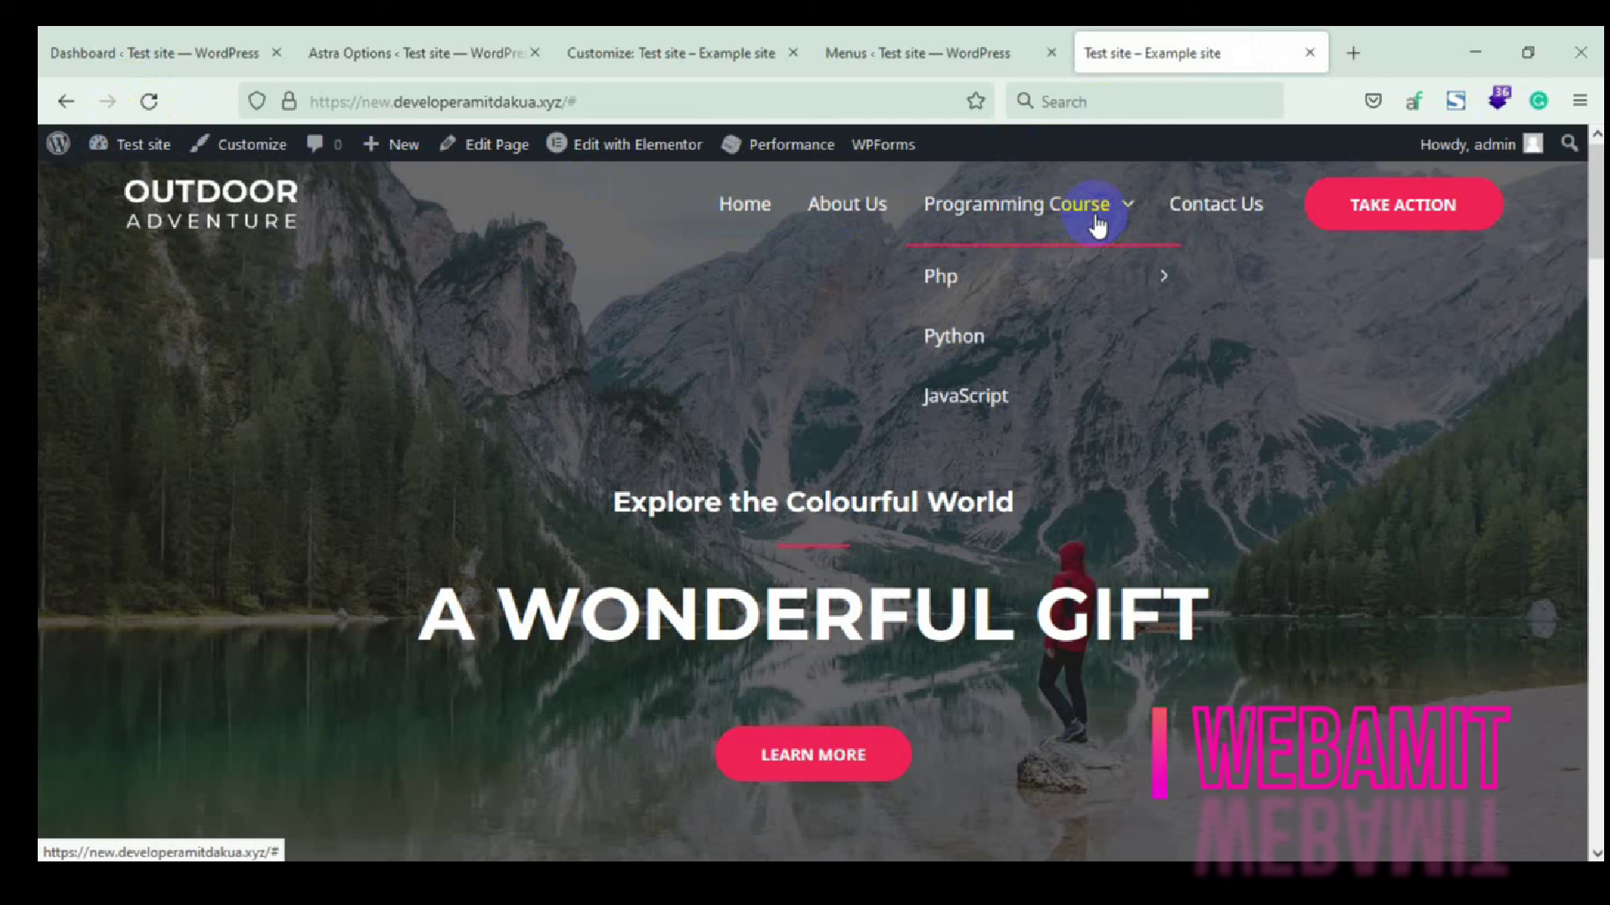
mouse_move(1096, 225)
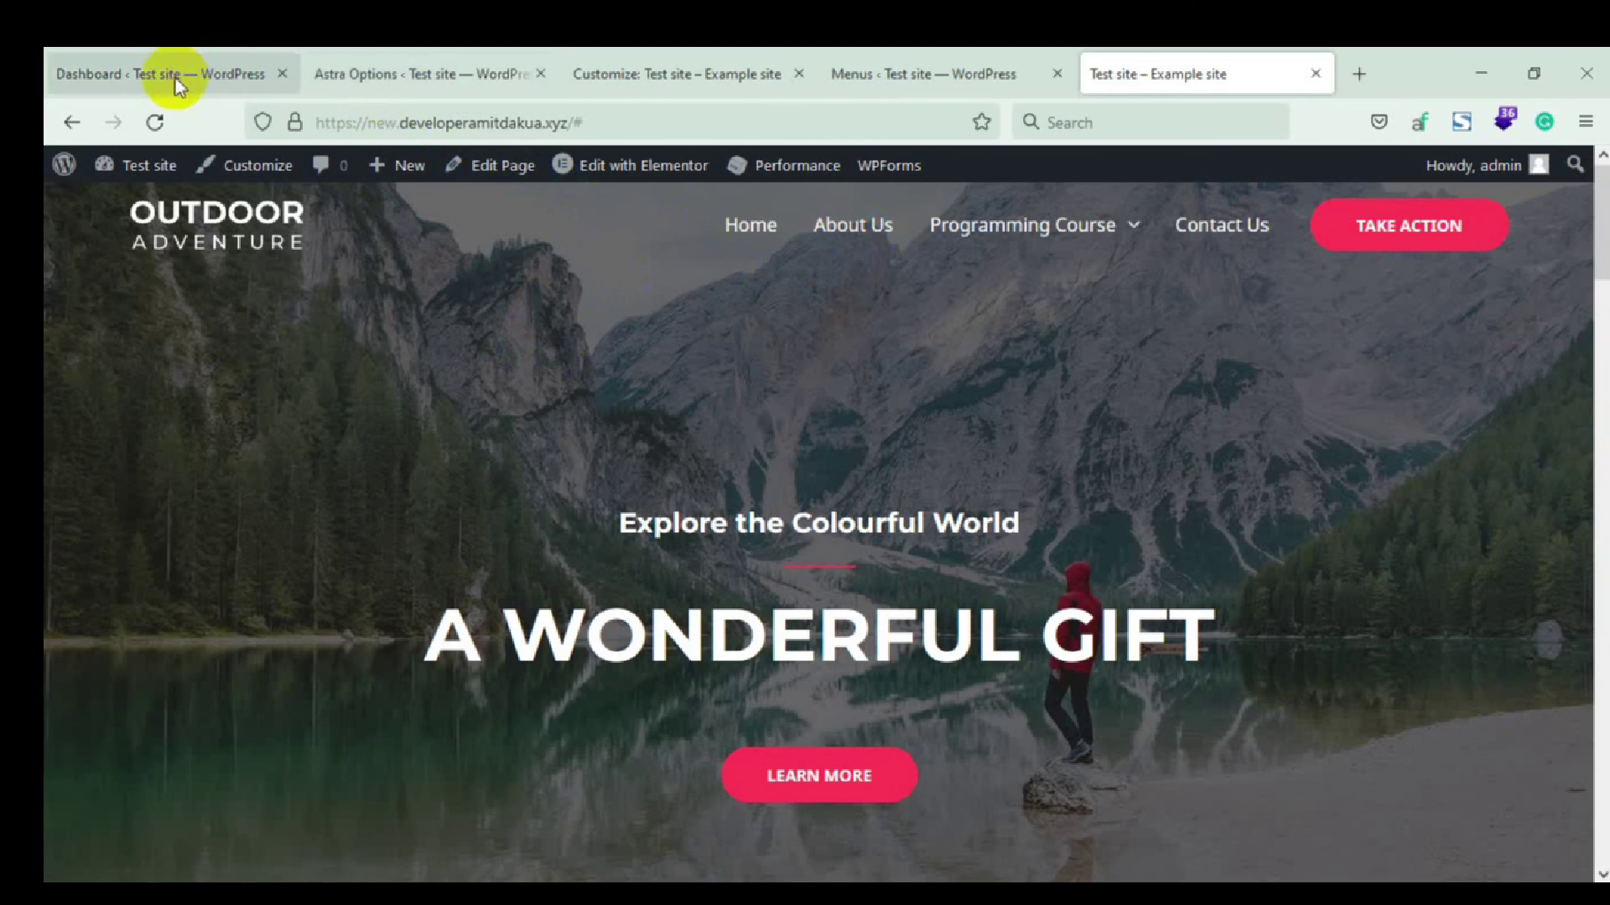
Open the list of all pages from the WordPress dashboard in a new tab and go to its page entries
click(175, 78)
scroll(160, 503, up, 3)
mouse_move(118, 440)
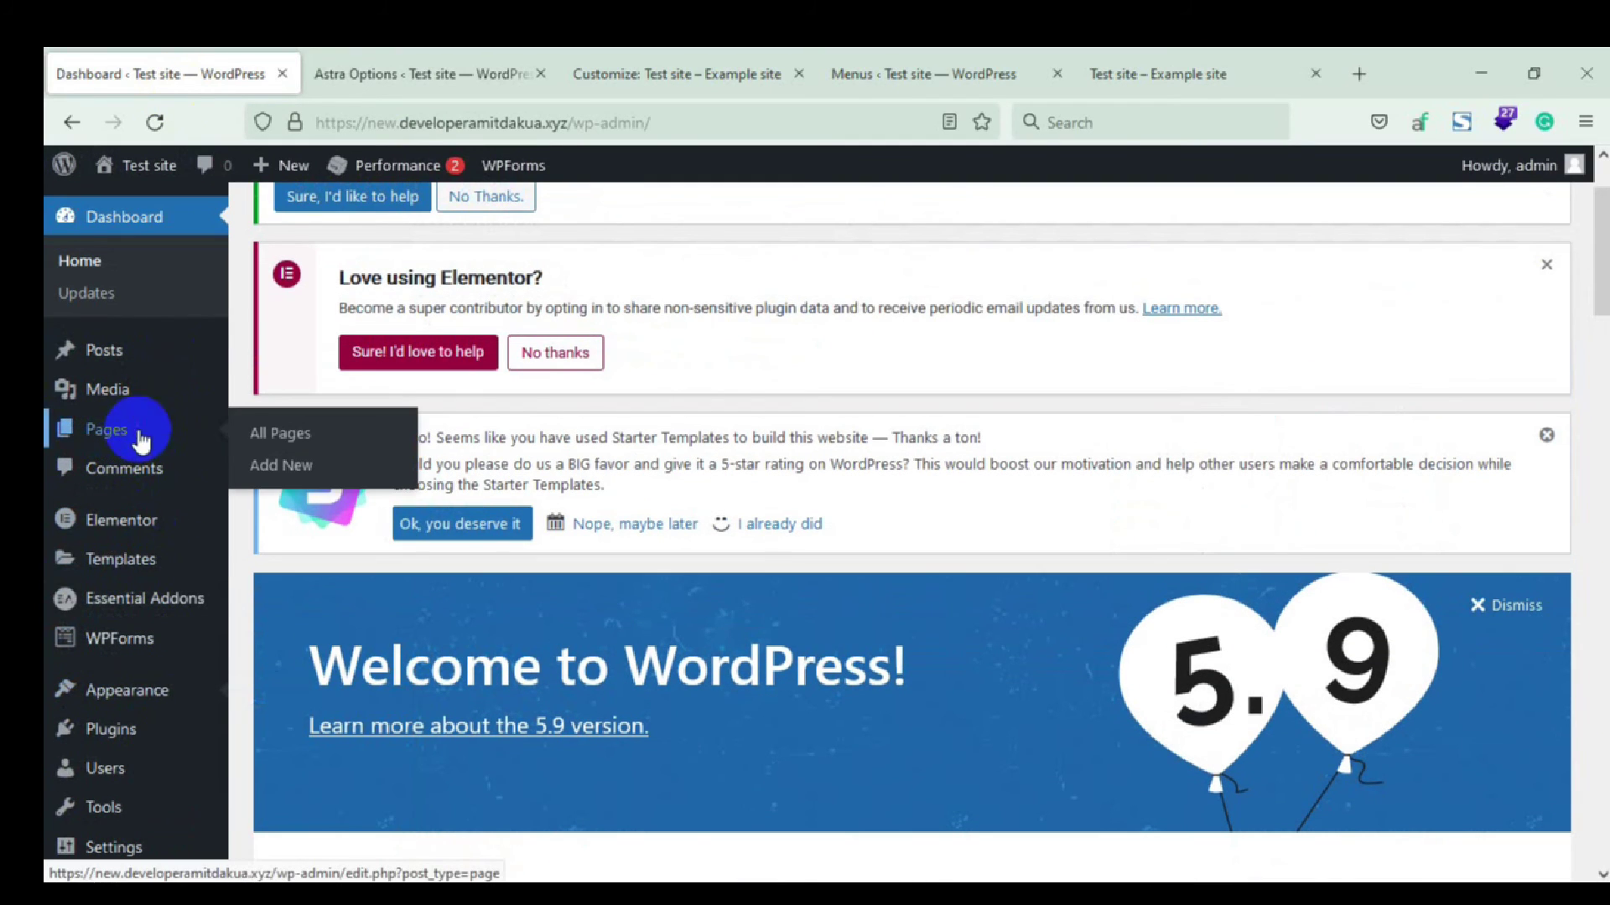
middle_click(294, 450)
click(359, 84)
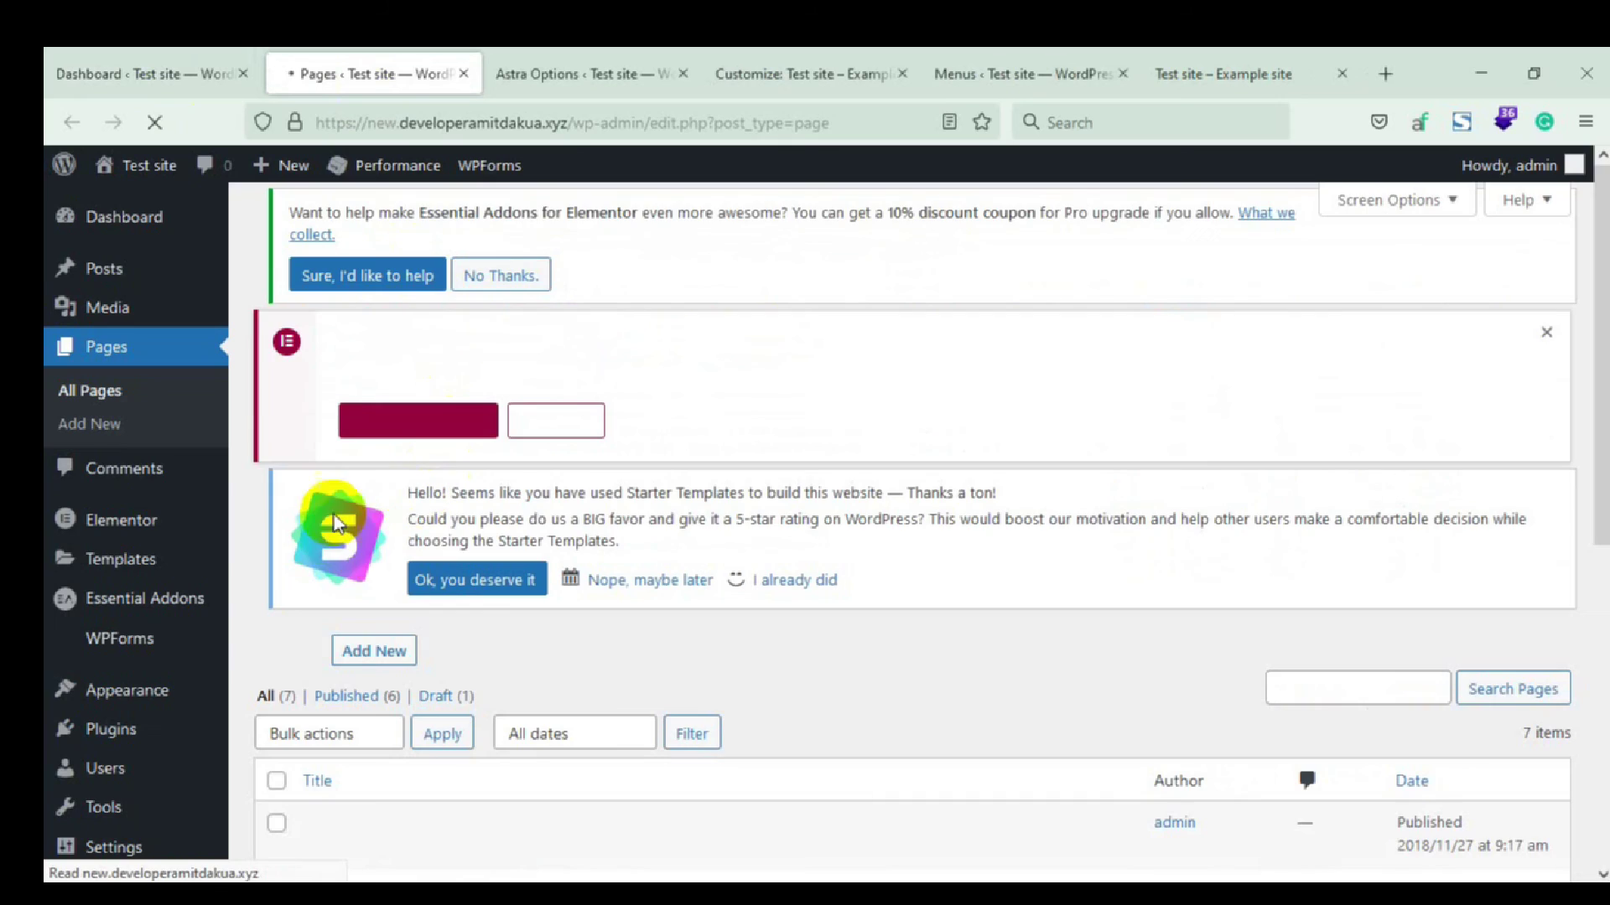
scroll(333, 524, down, 6)
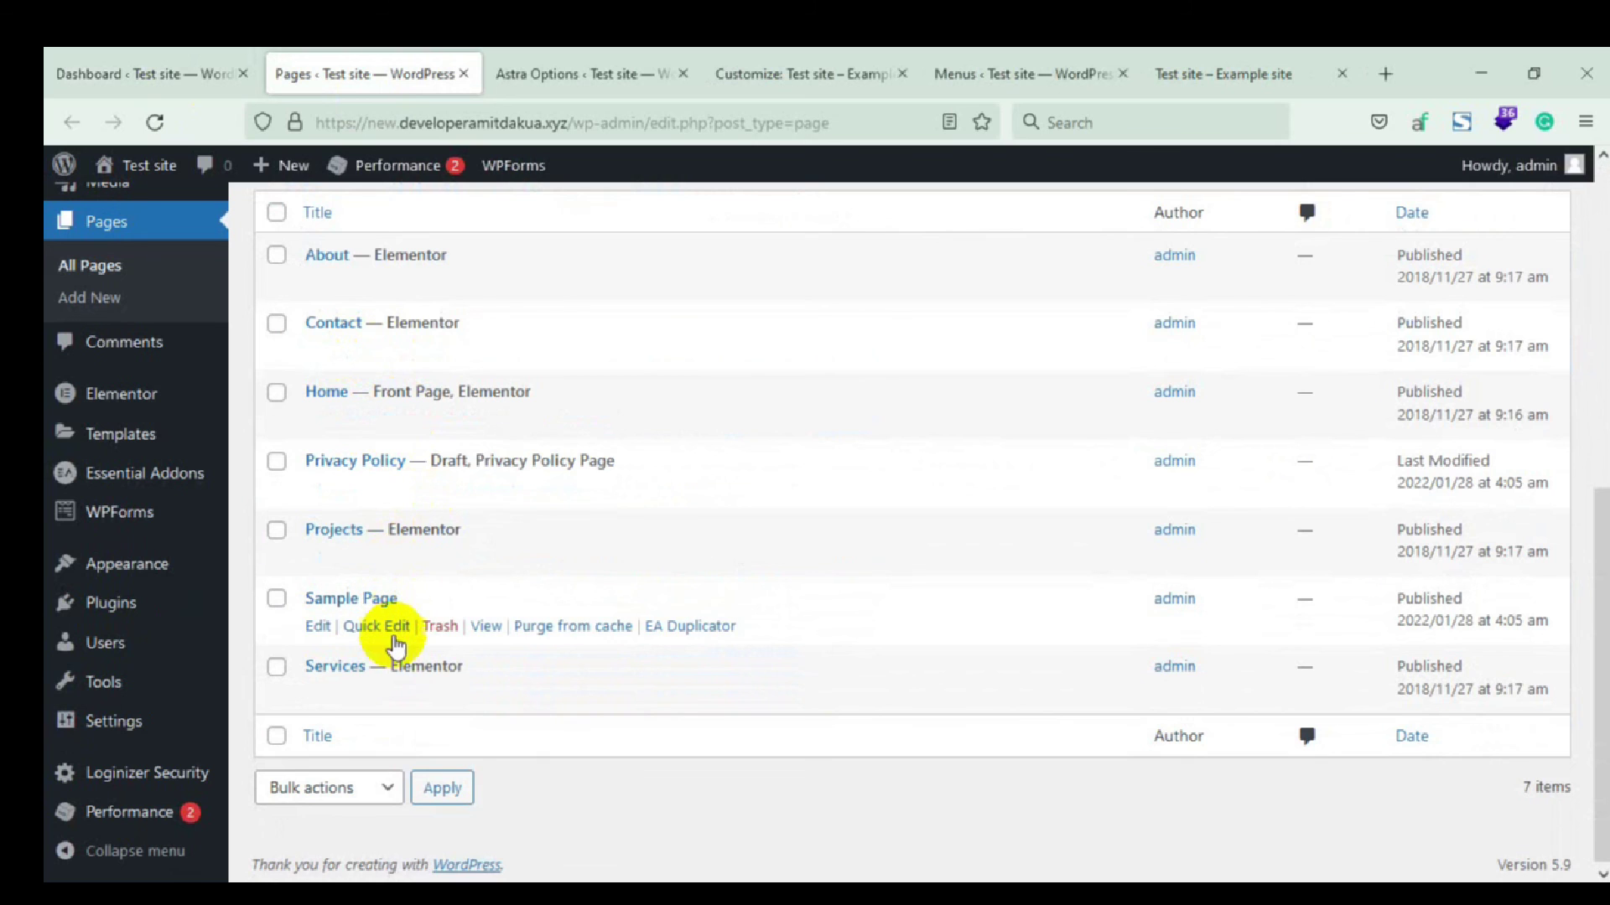
middle_click(486, 694)
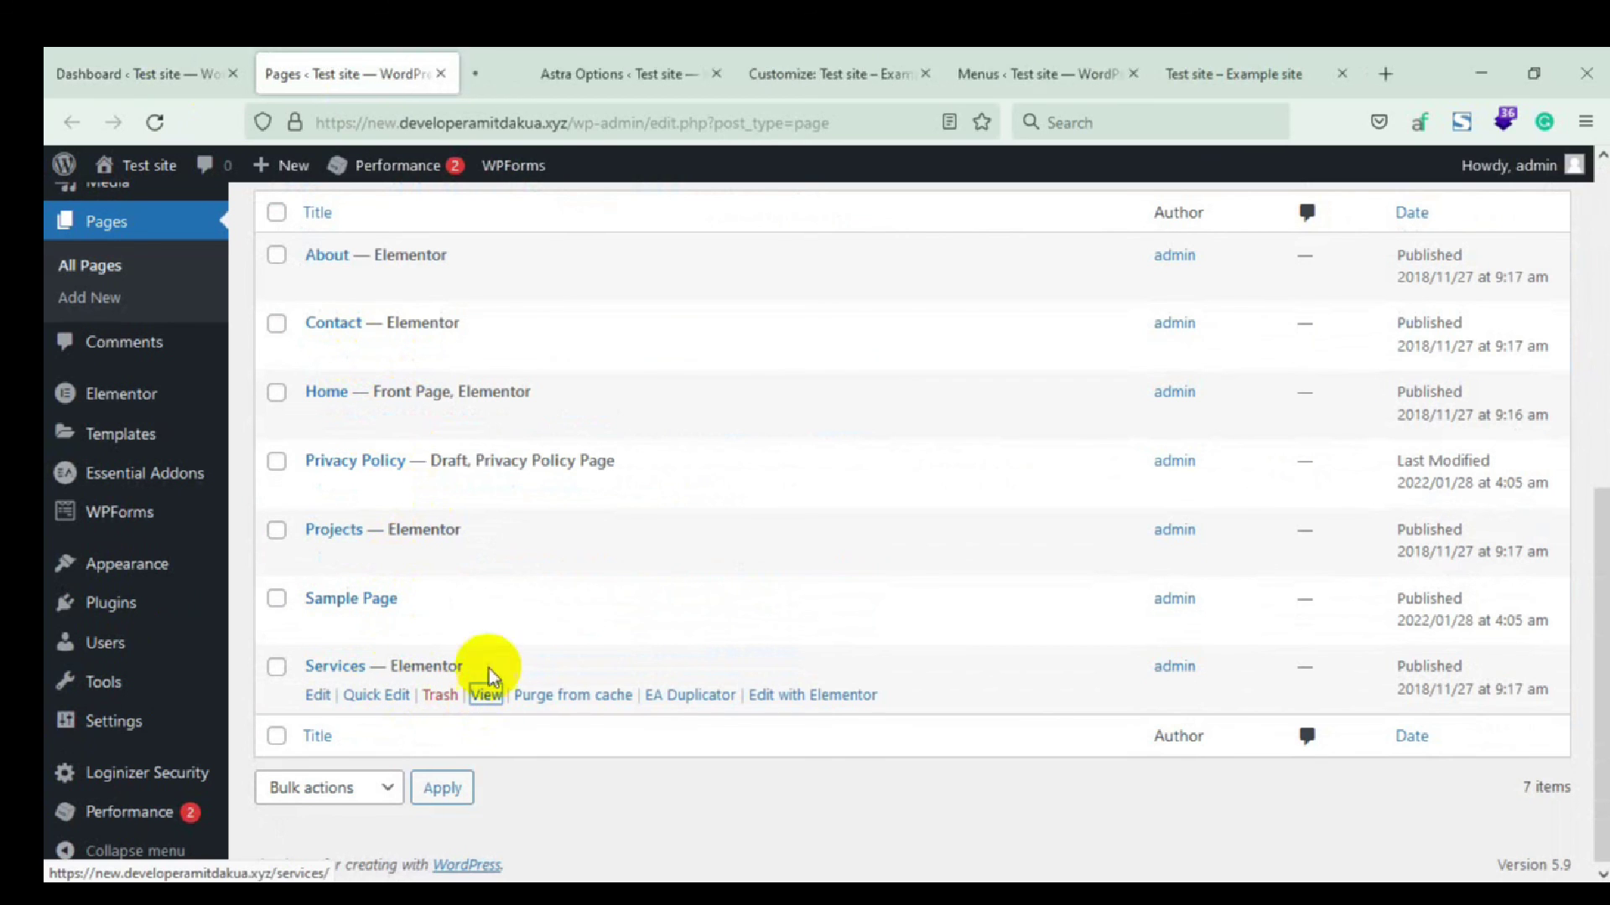
click(519, 76)
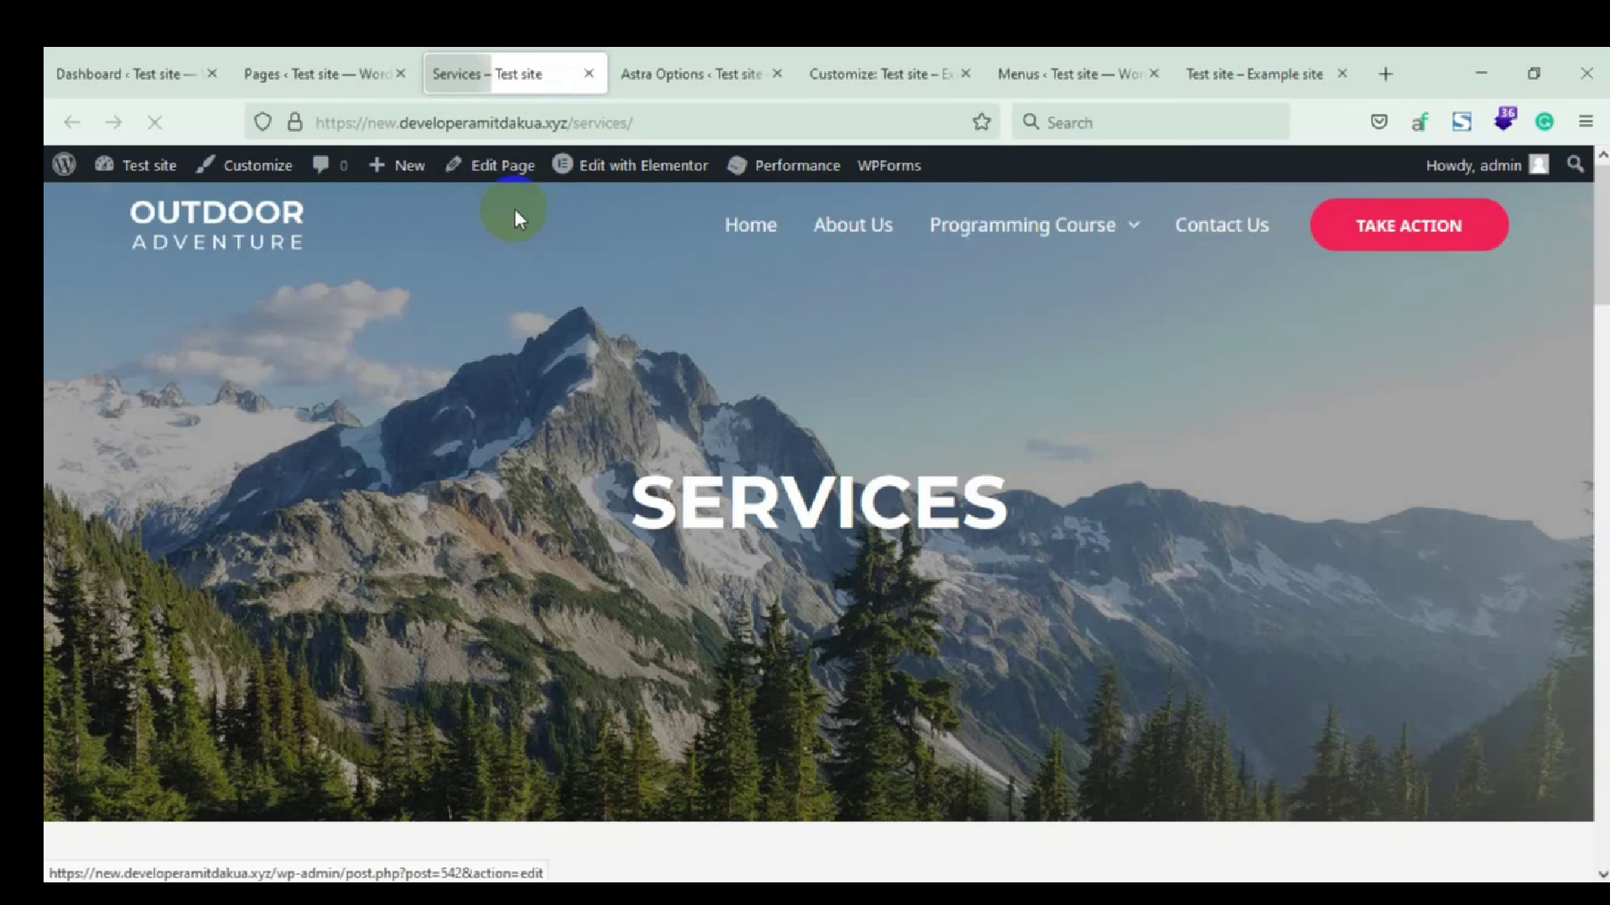
click(660, 117)
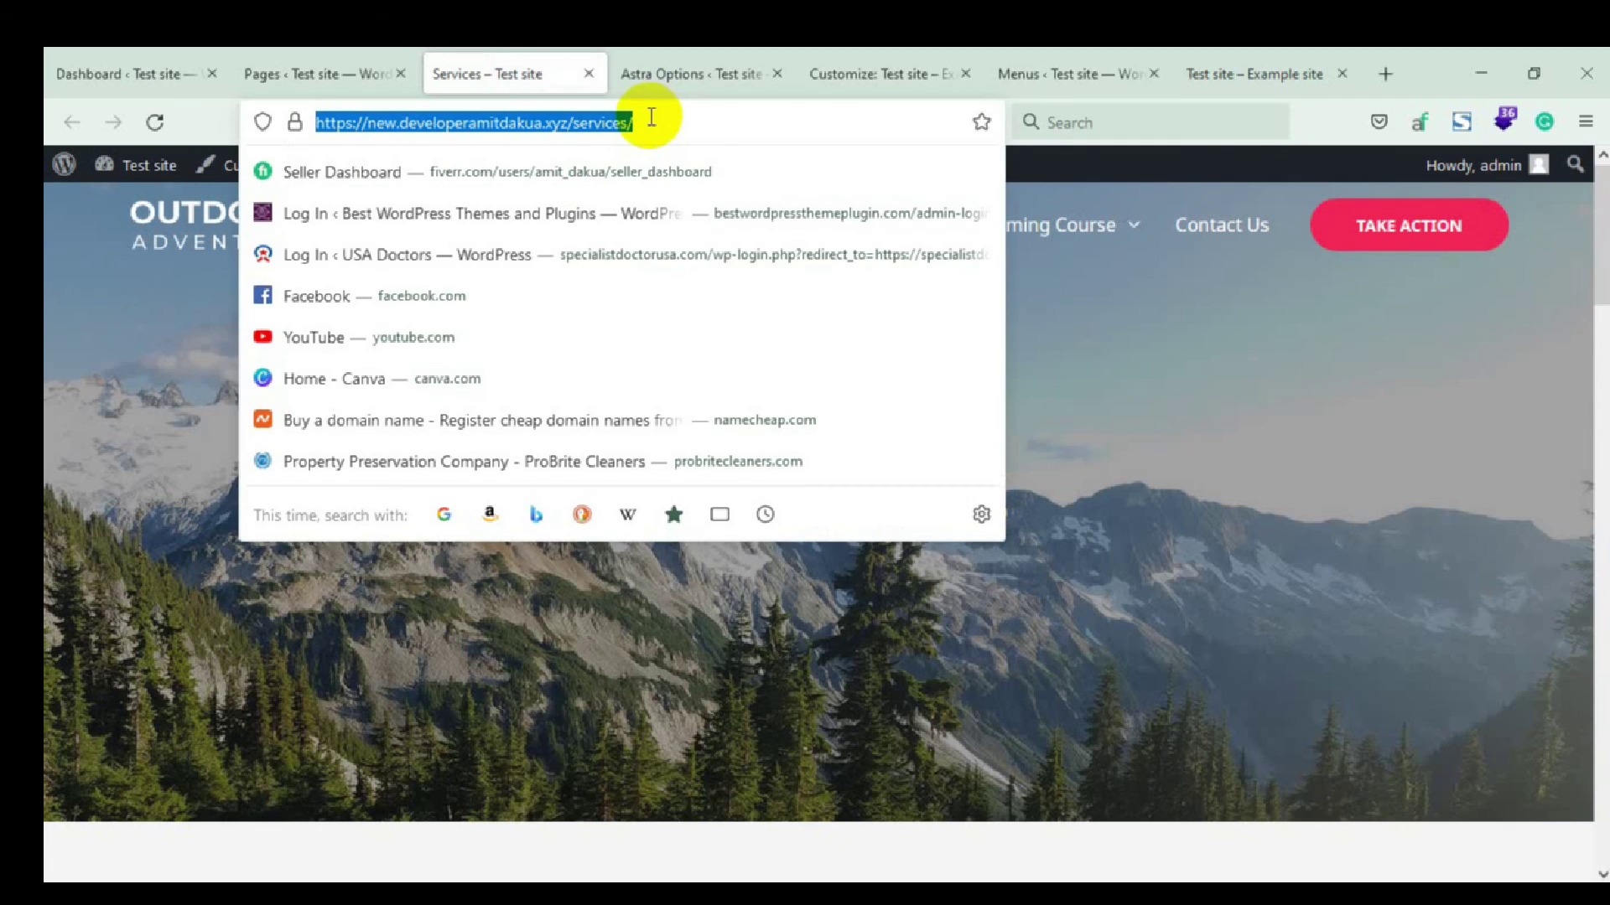
right_click(605, 126)
click(661, 253)
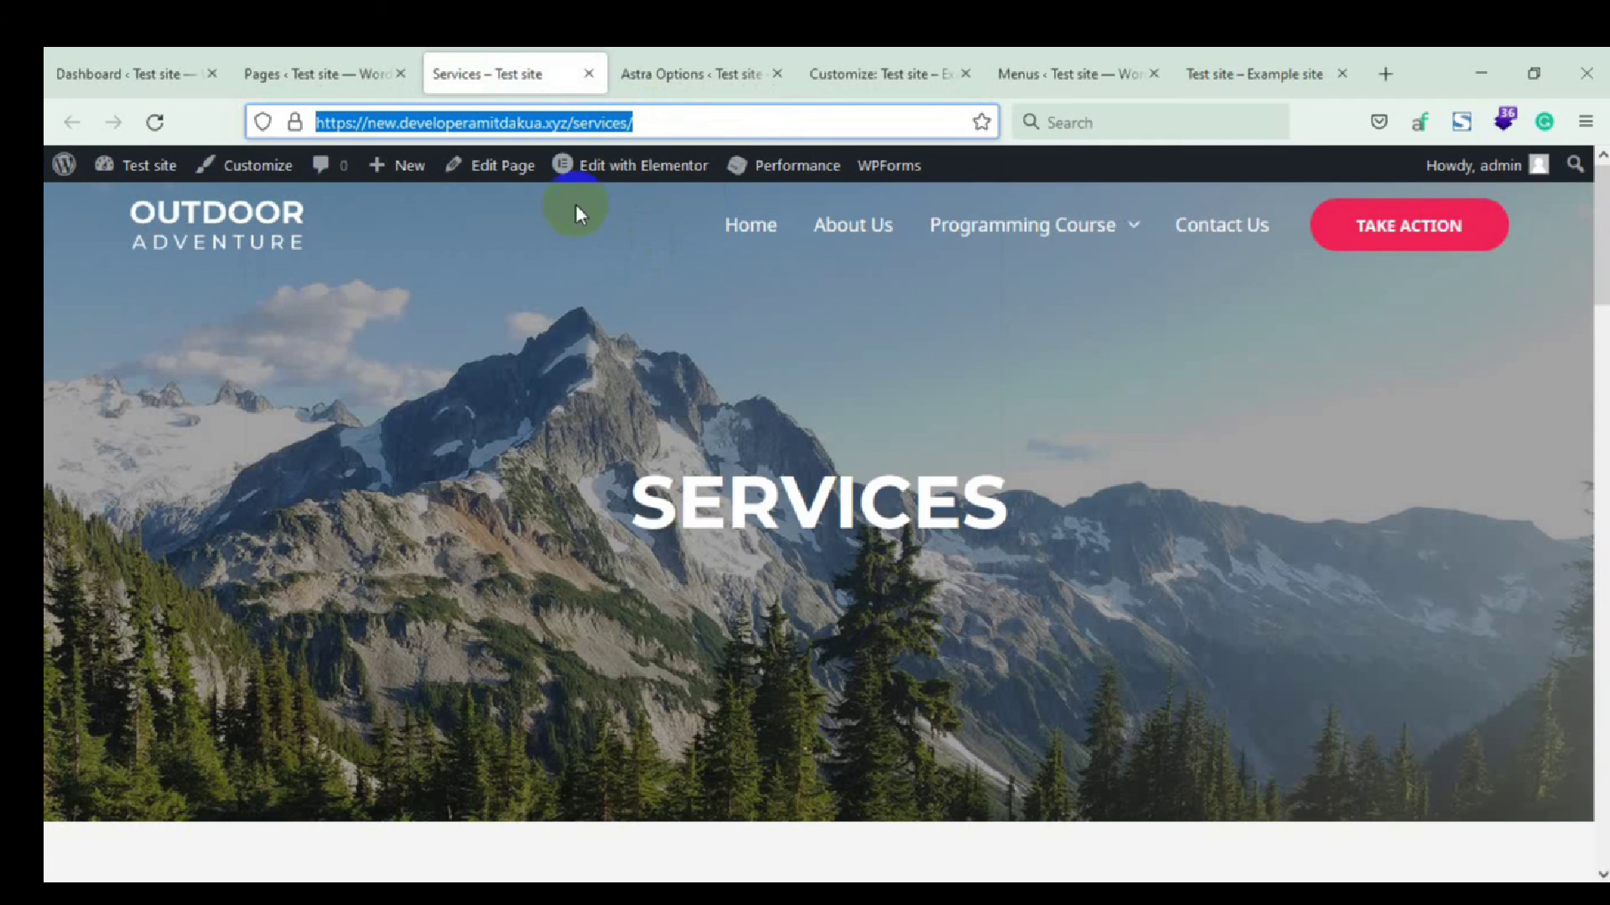
click(122, 74)
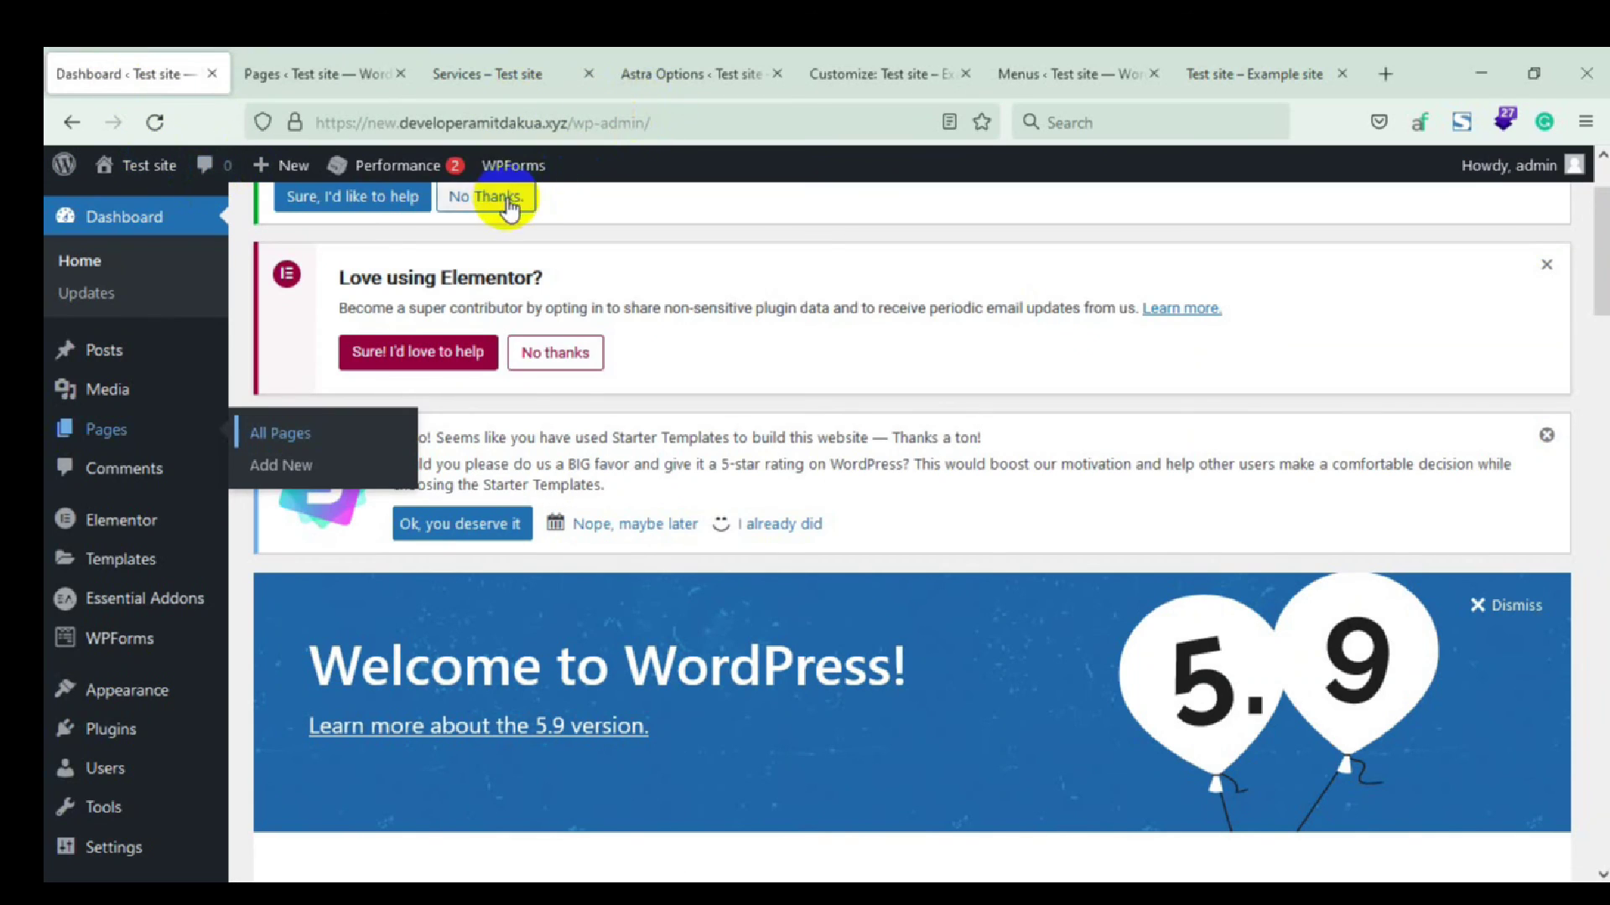
click(1041, 75)
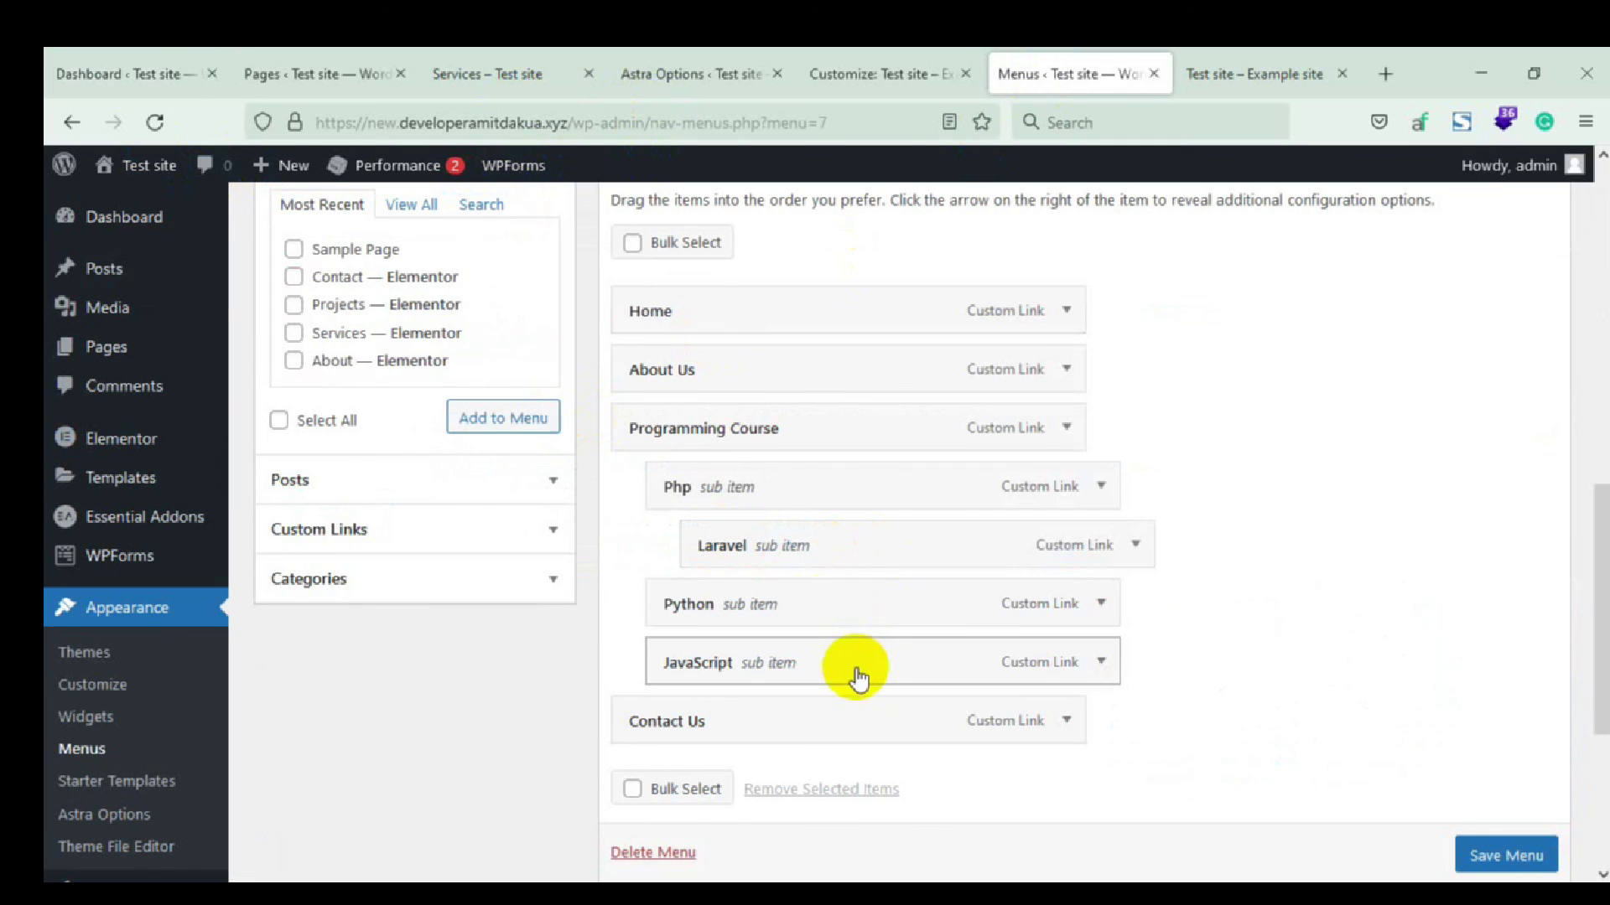
scroll(867, 662, down, 3)
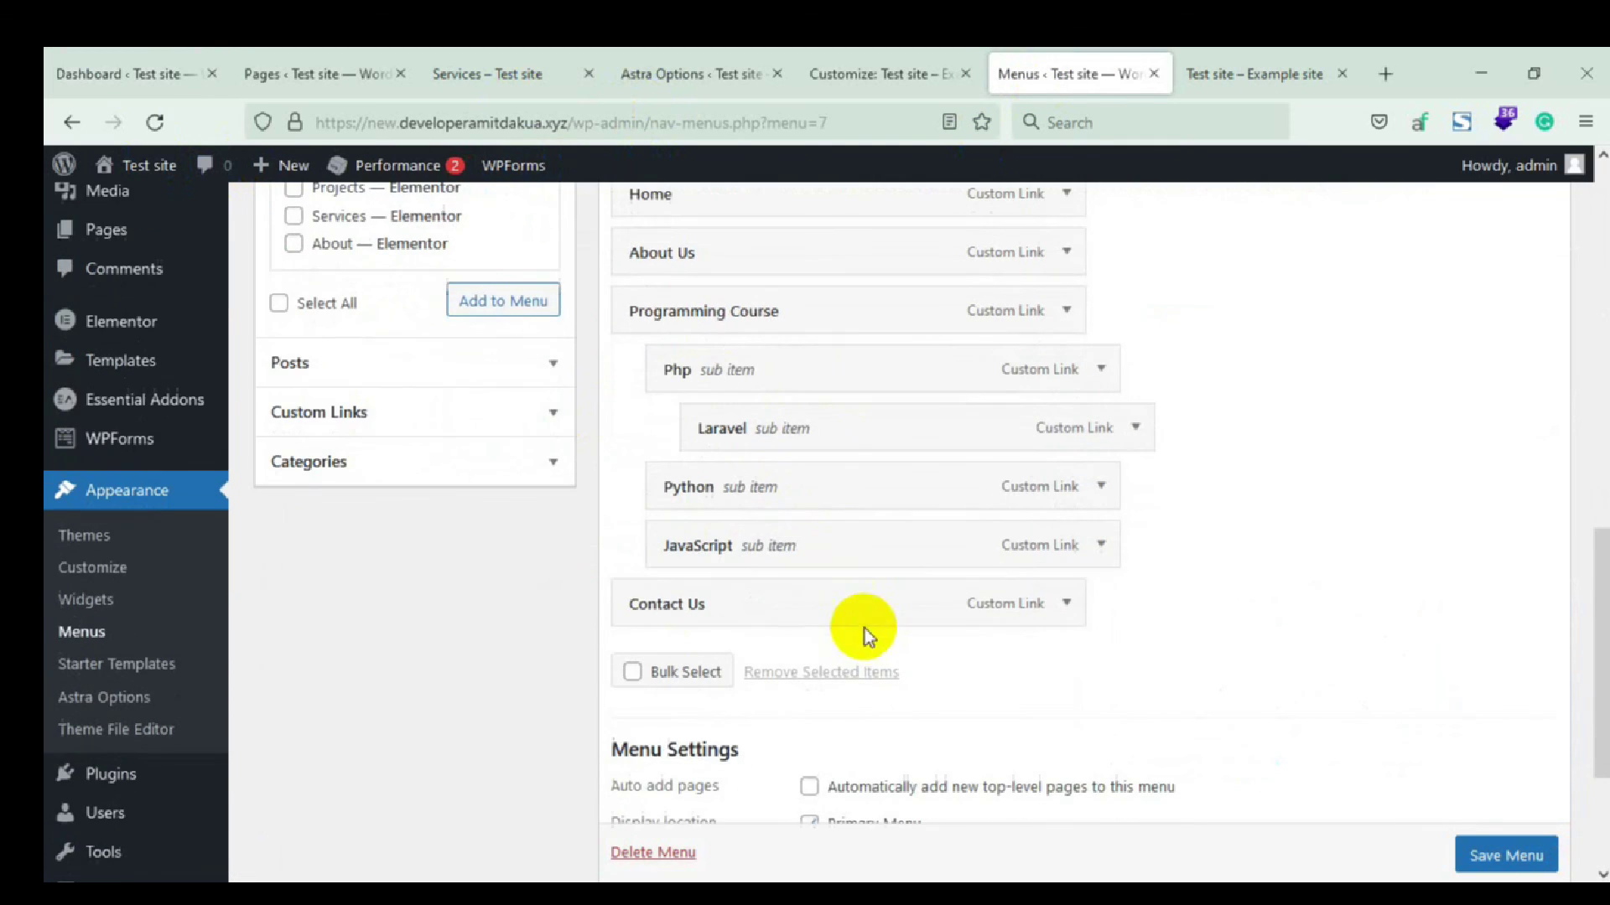
scroll(847, 587, up, 3)
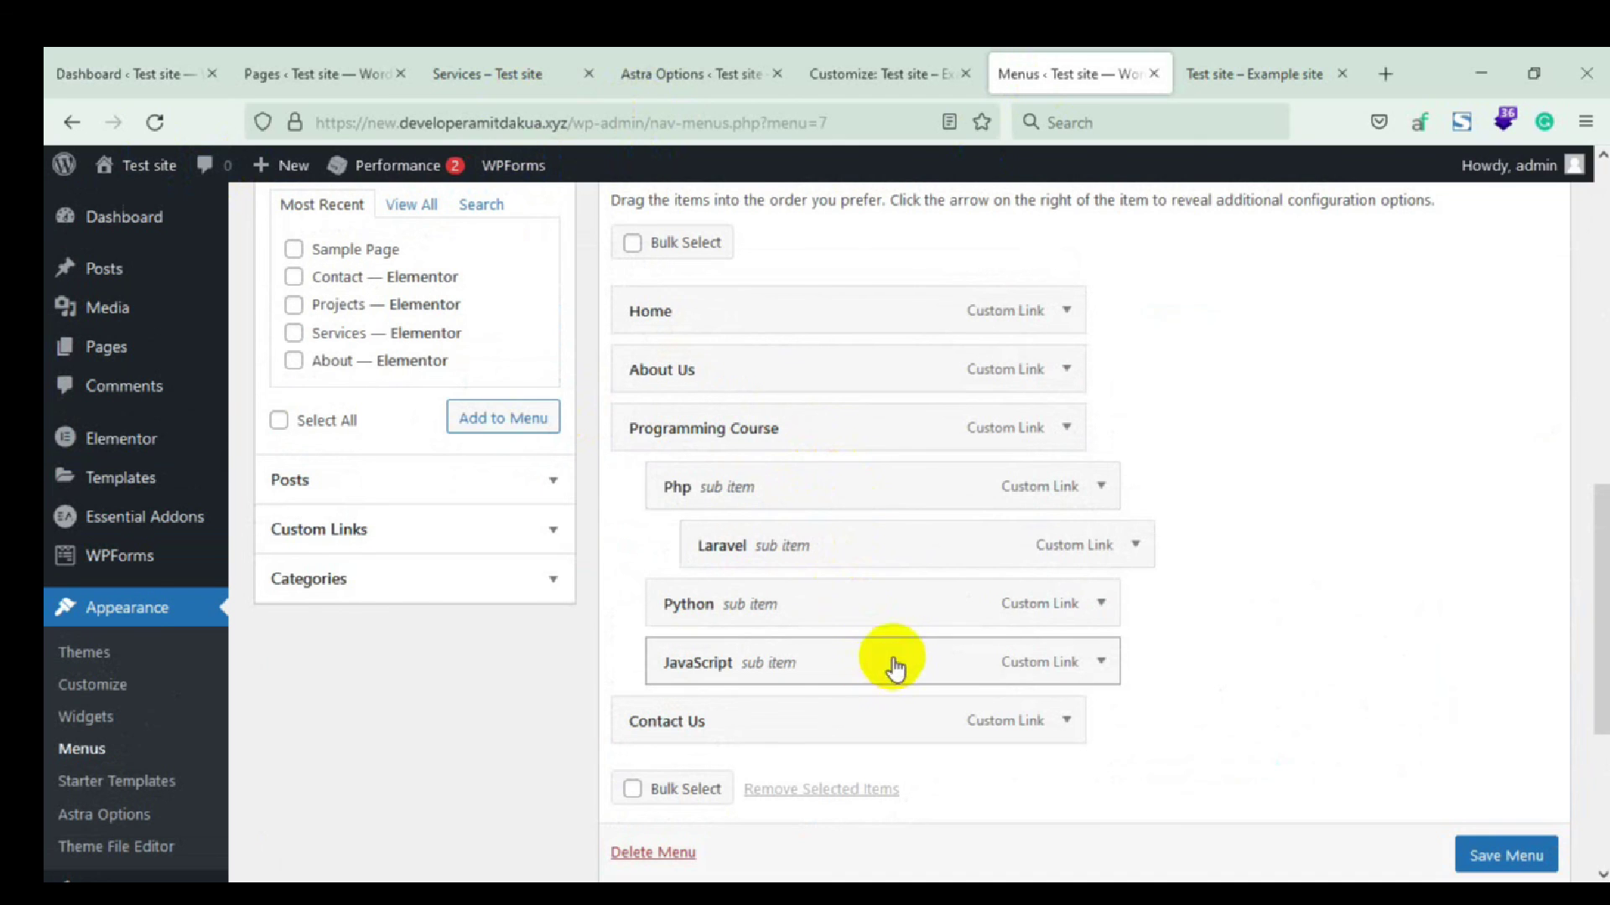
click(510, 77)
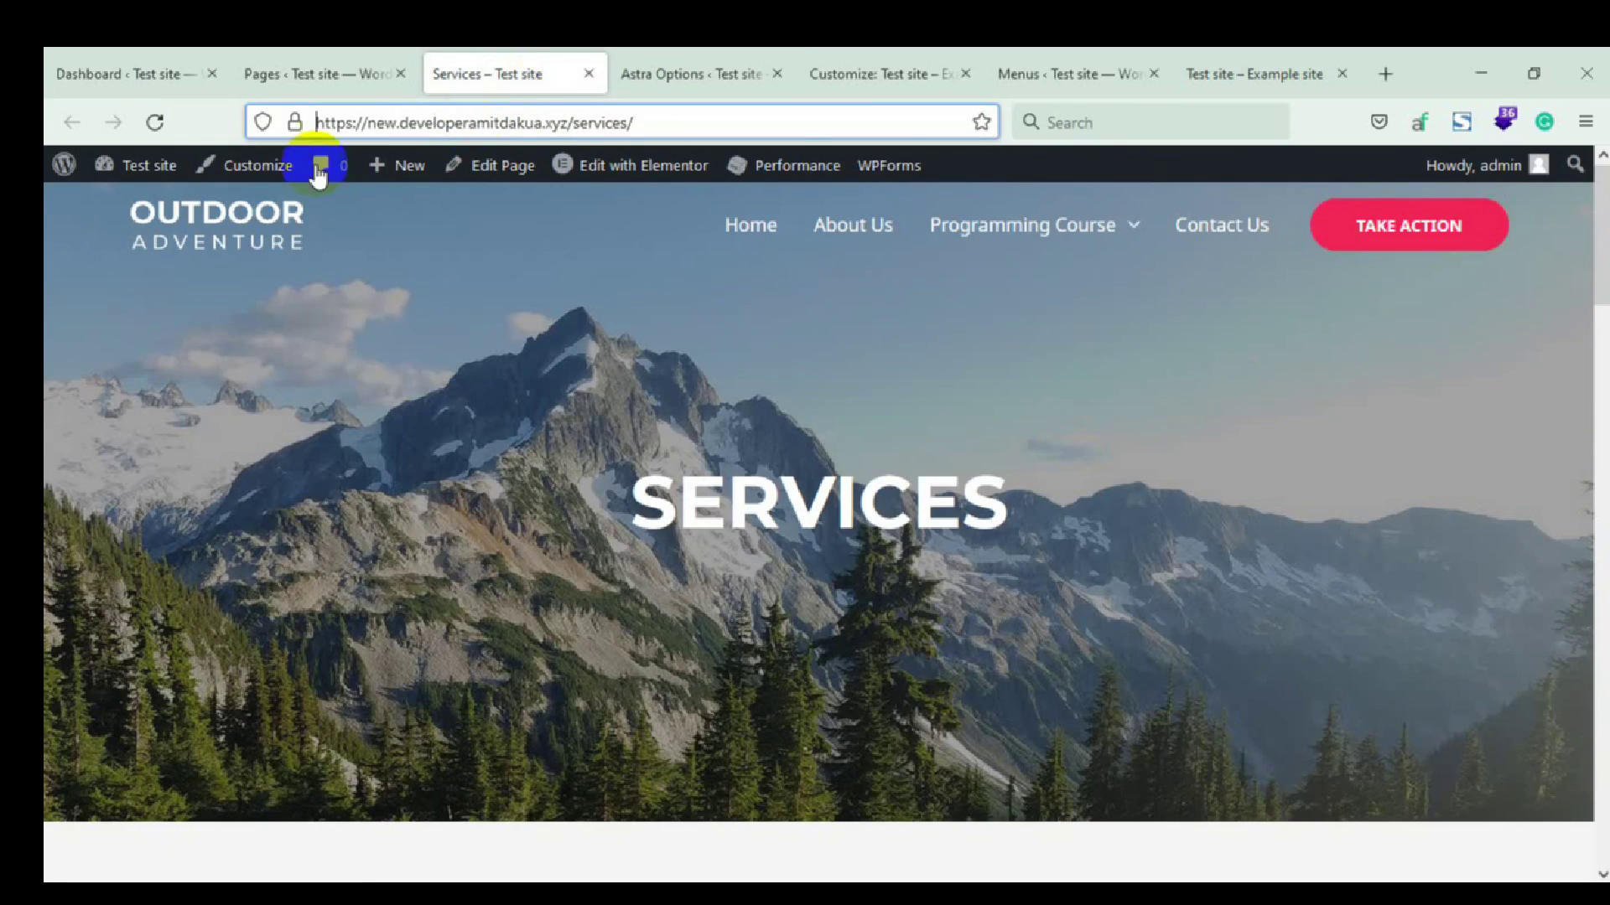
click(591, 75)
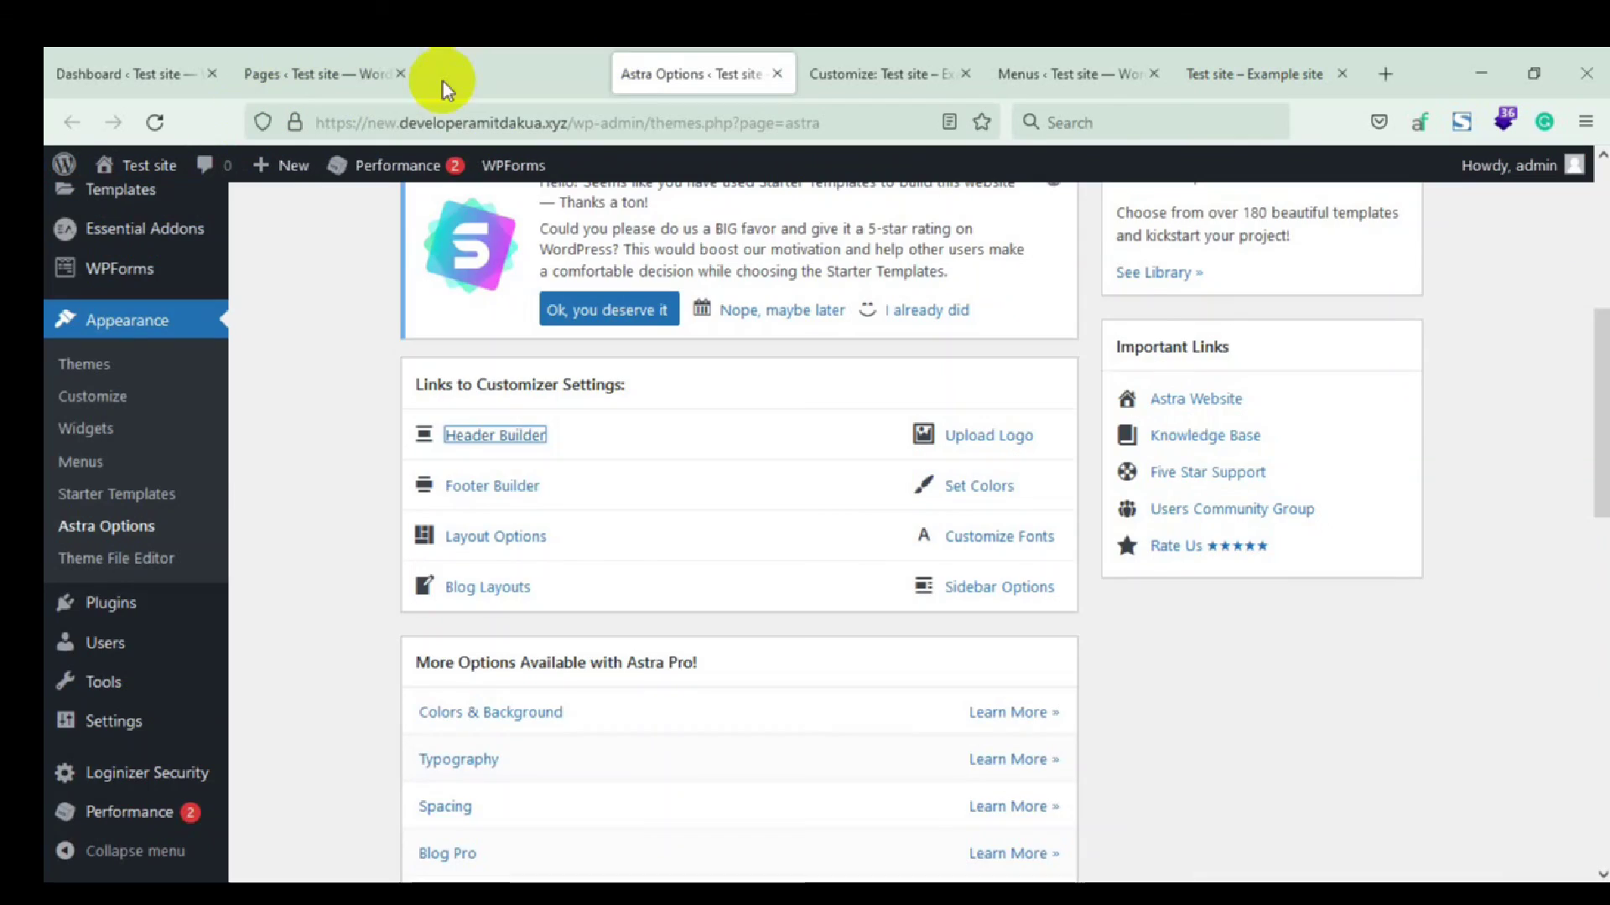
From the pages list, view the Contact page in a new tab and copy its web address
click(324, 81)
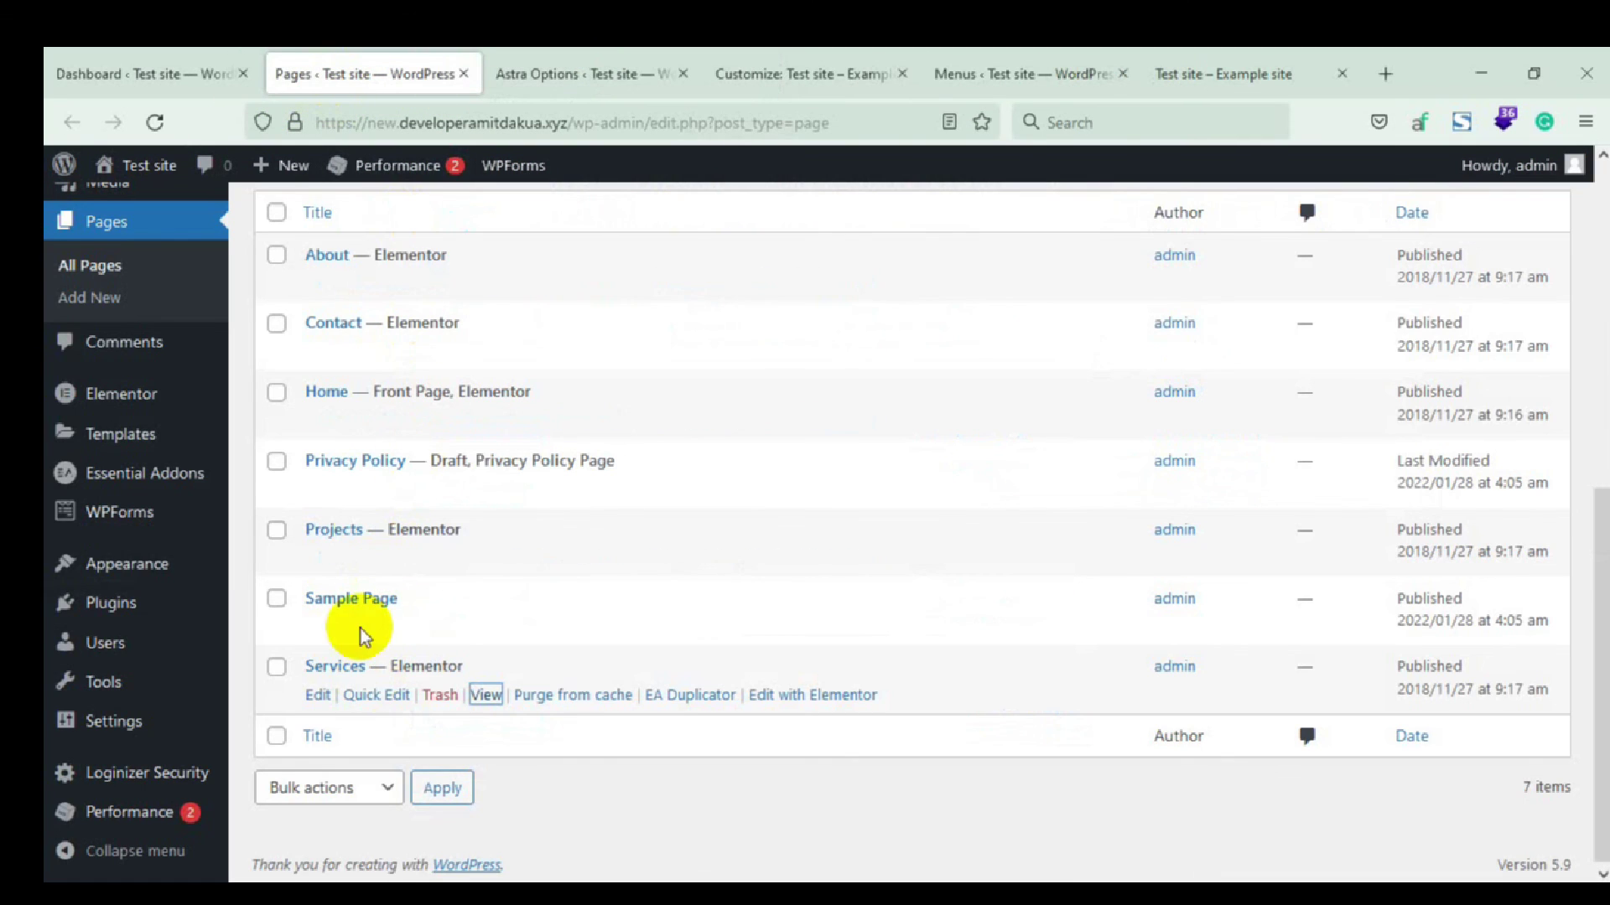
middle_click(486, 351)
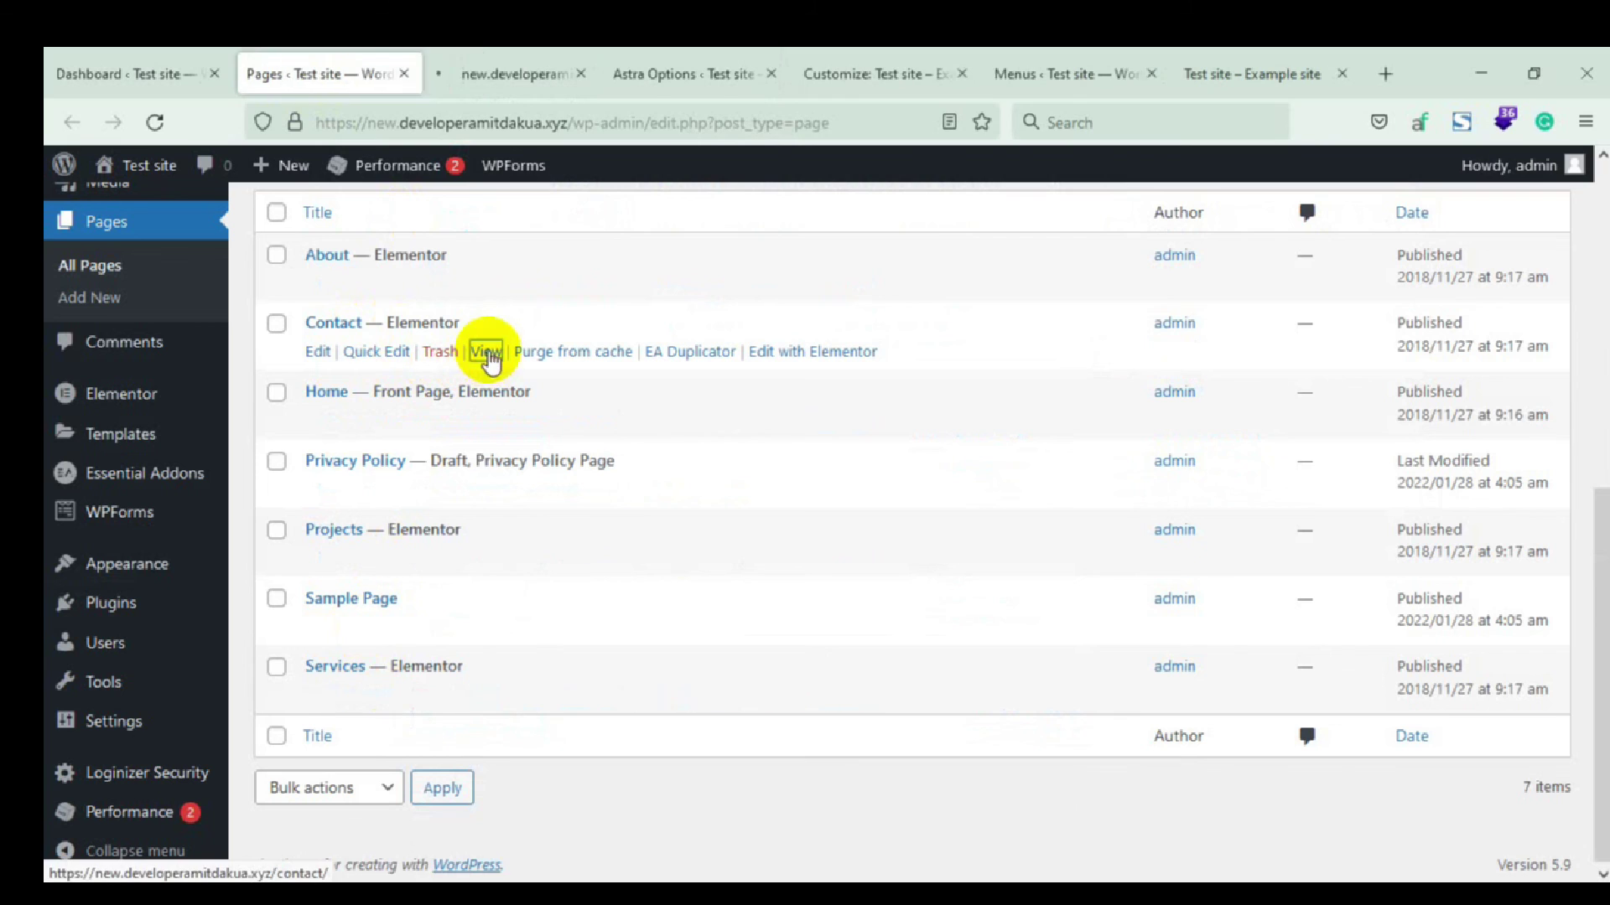
click(513, 80)
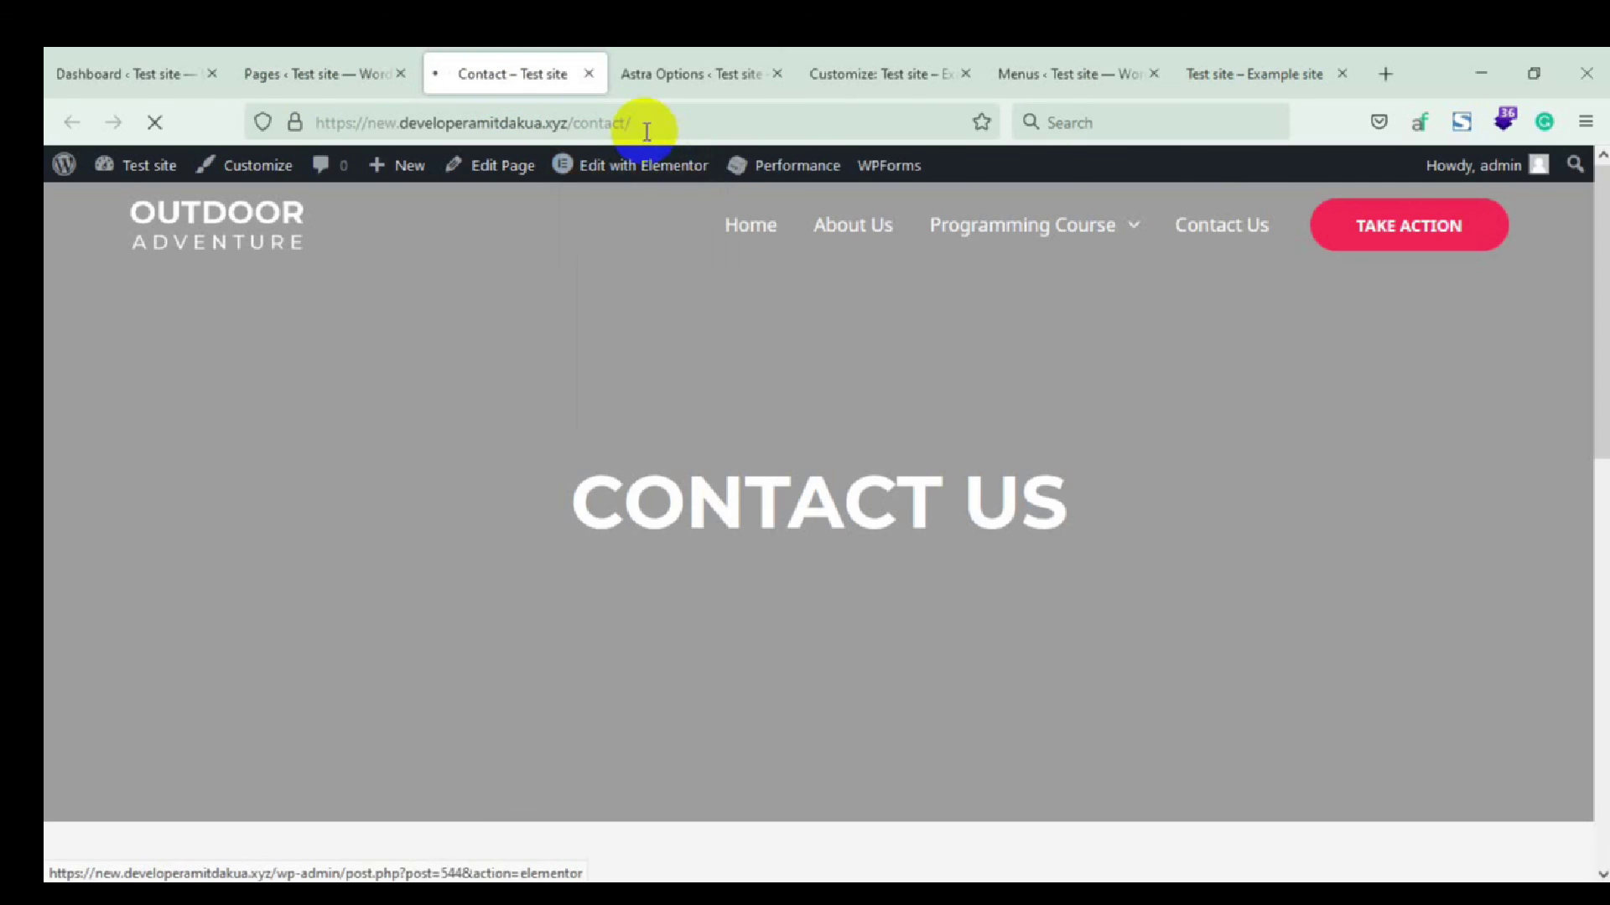
click(637, 126)
right_click(605, 123)
click(679, 260)
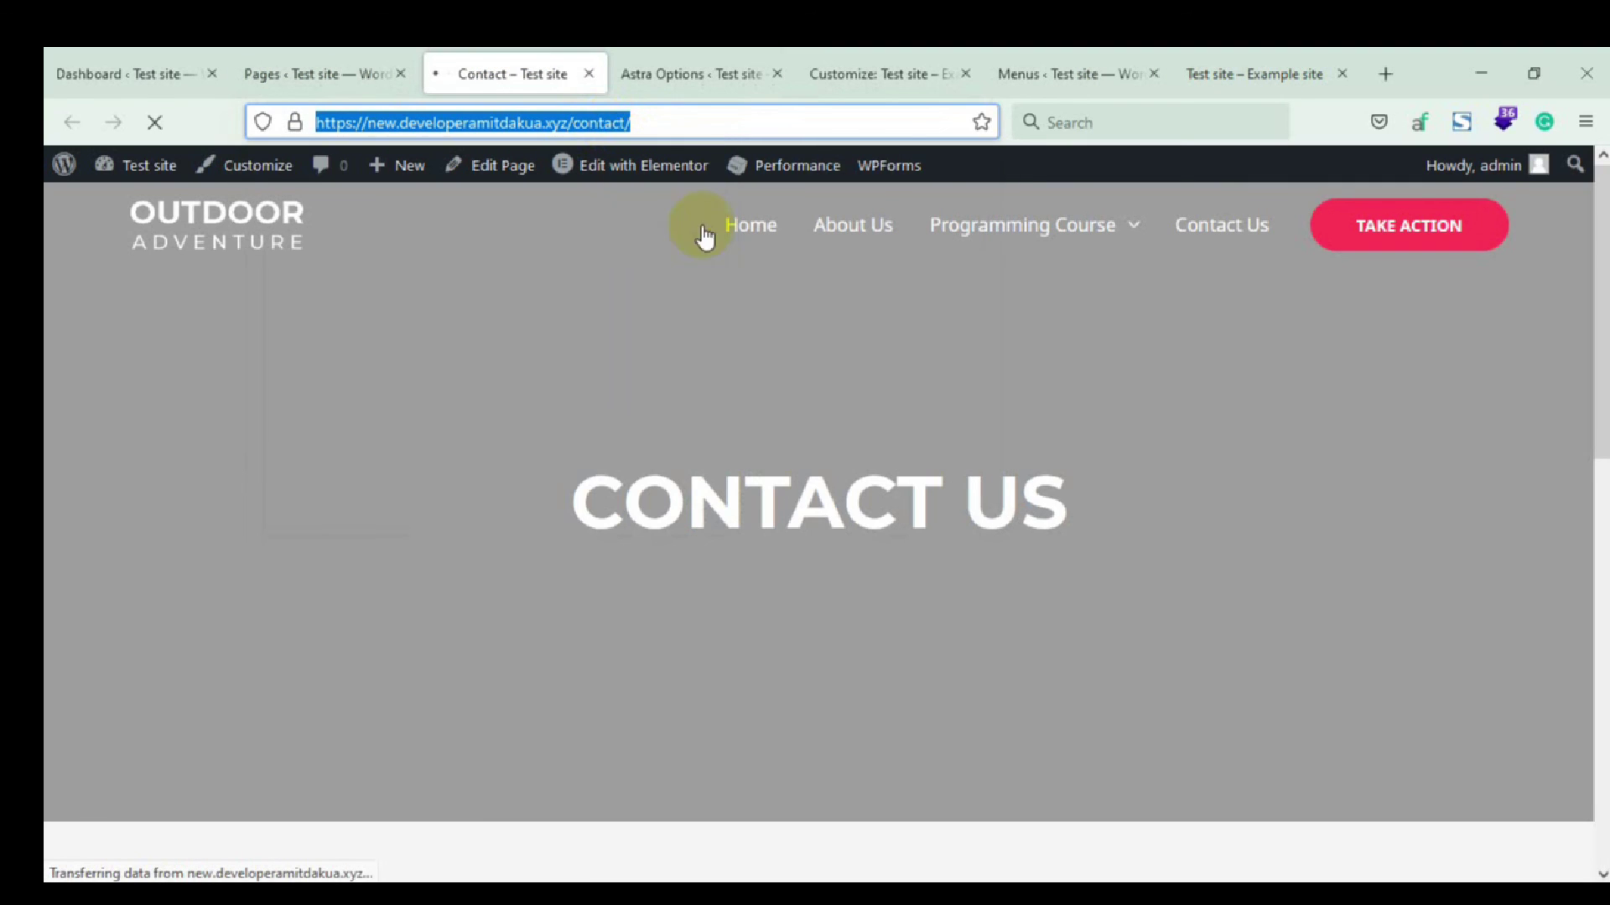
Replace the Contact Us menu item's URL with the copied /contact/ page address and save Test Menu
click(1032, 73)
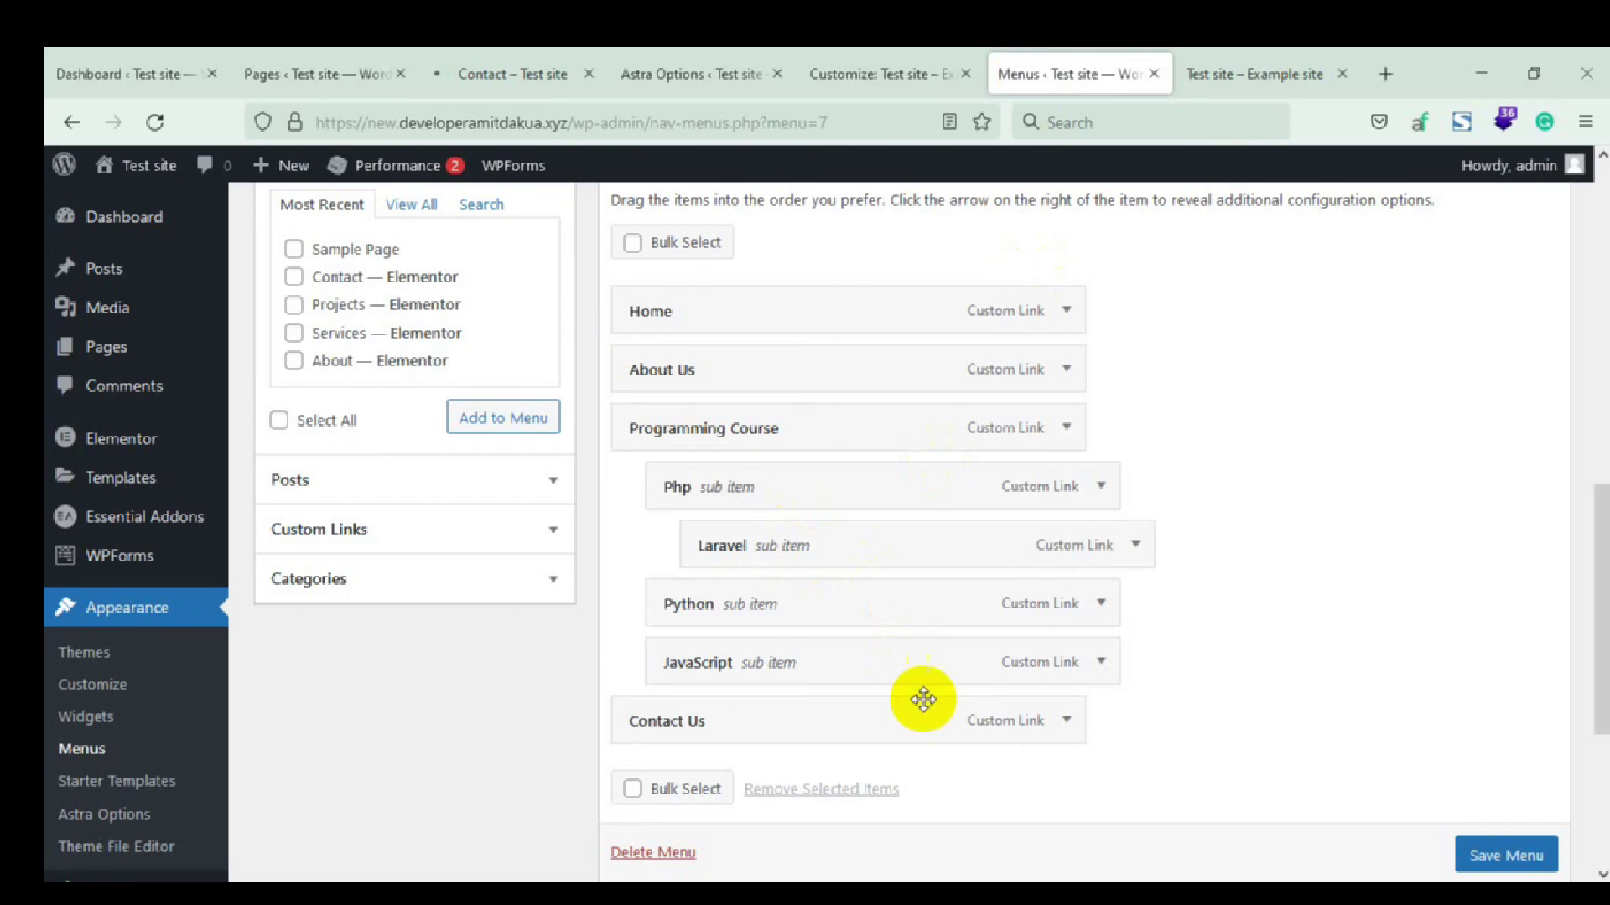
click(1068, 723)
scroll(838, 696, down, 3)
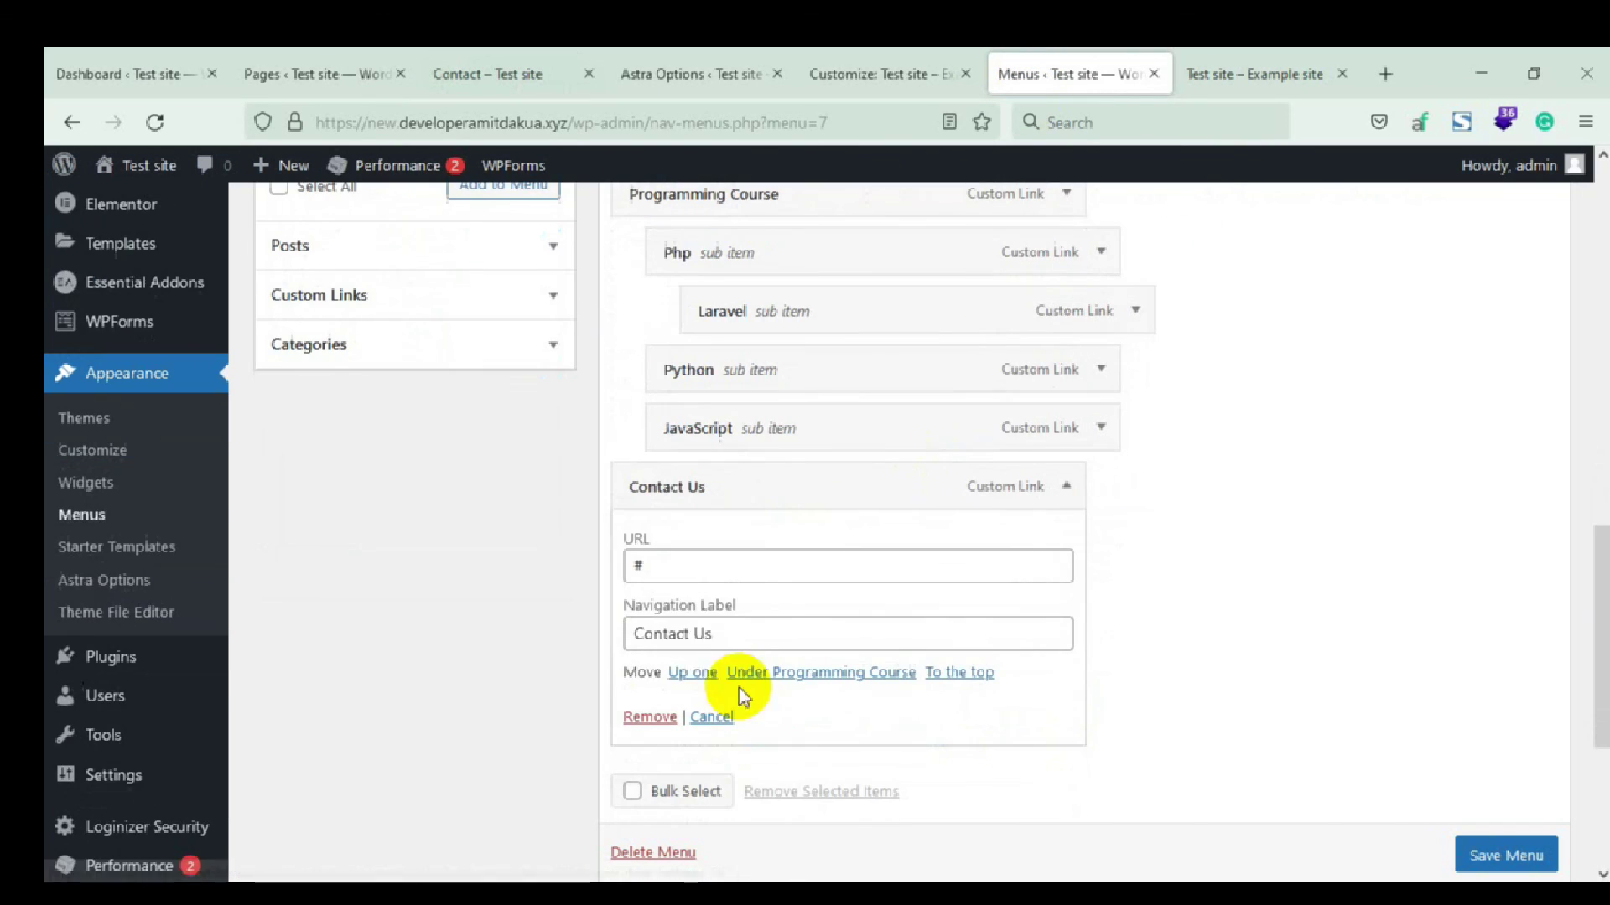
drag(683, 564, 600, 576)
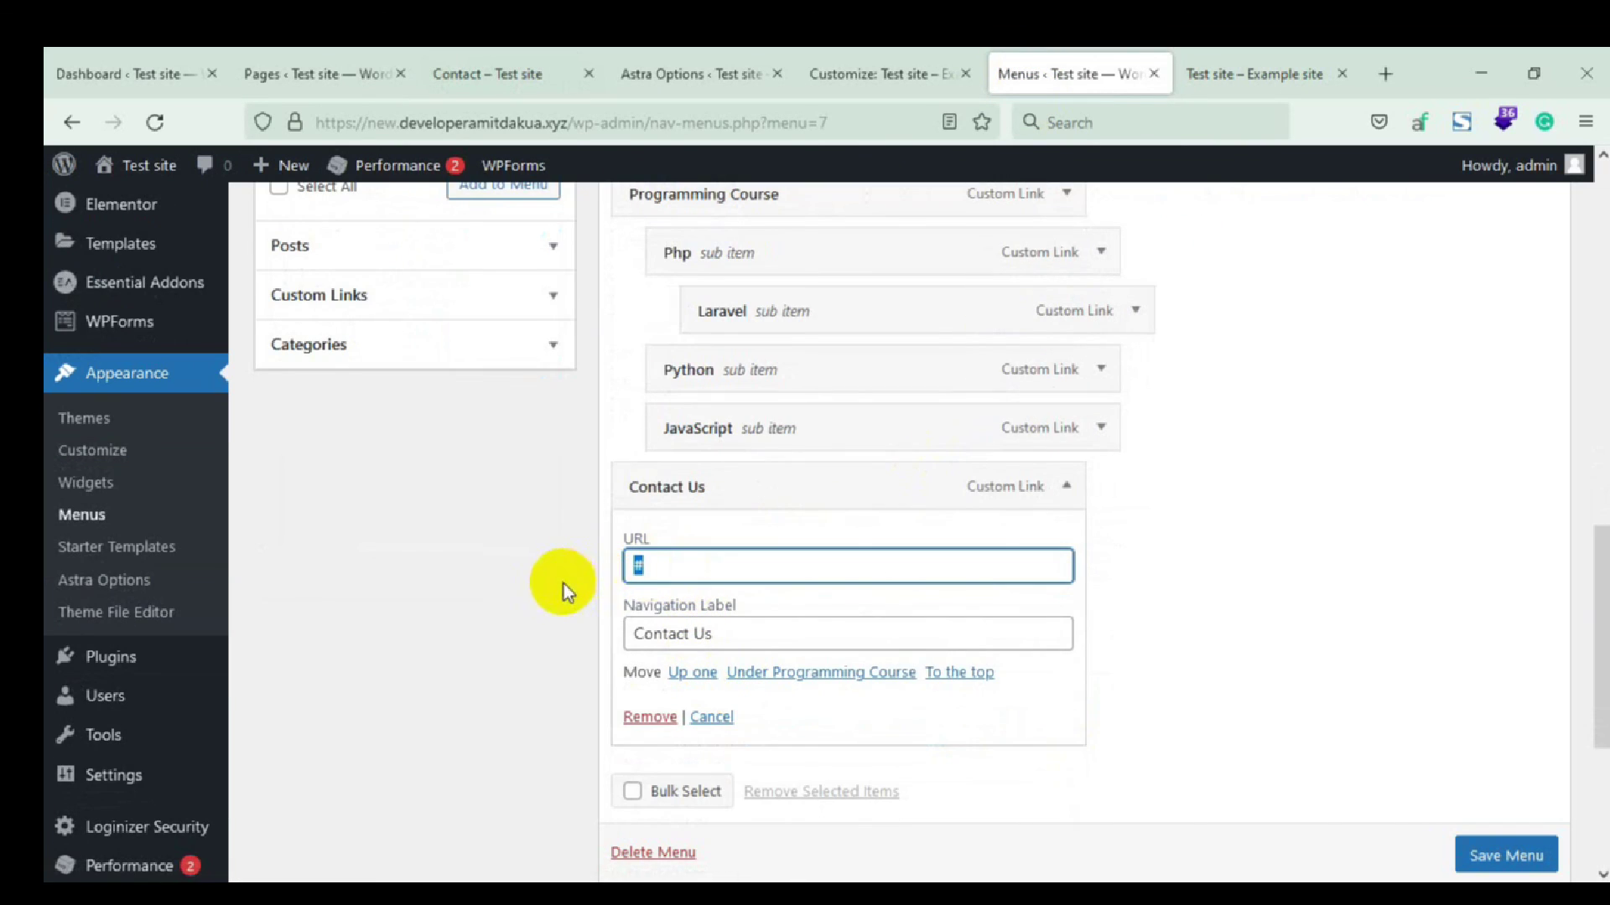
key(ctrl+v)
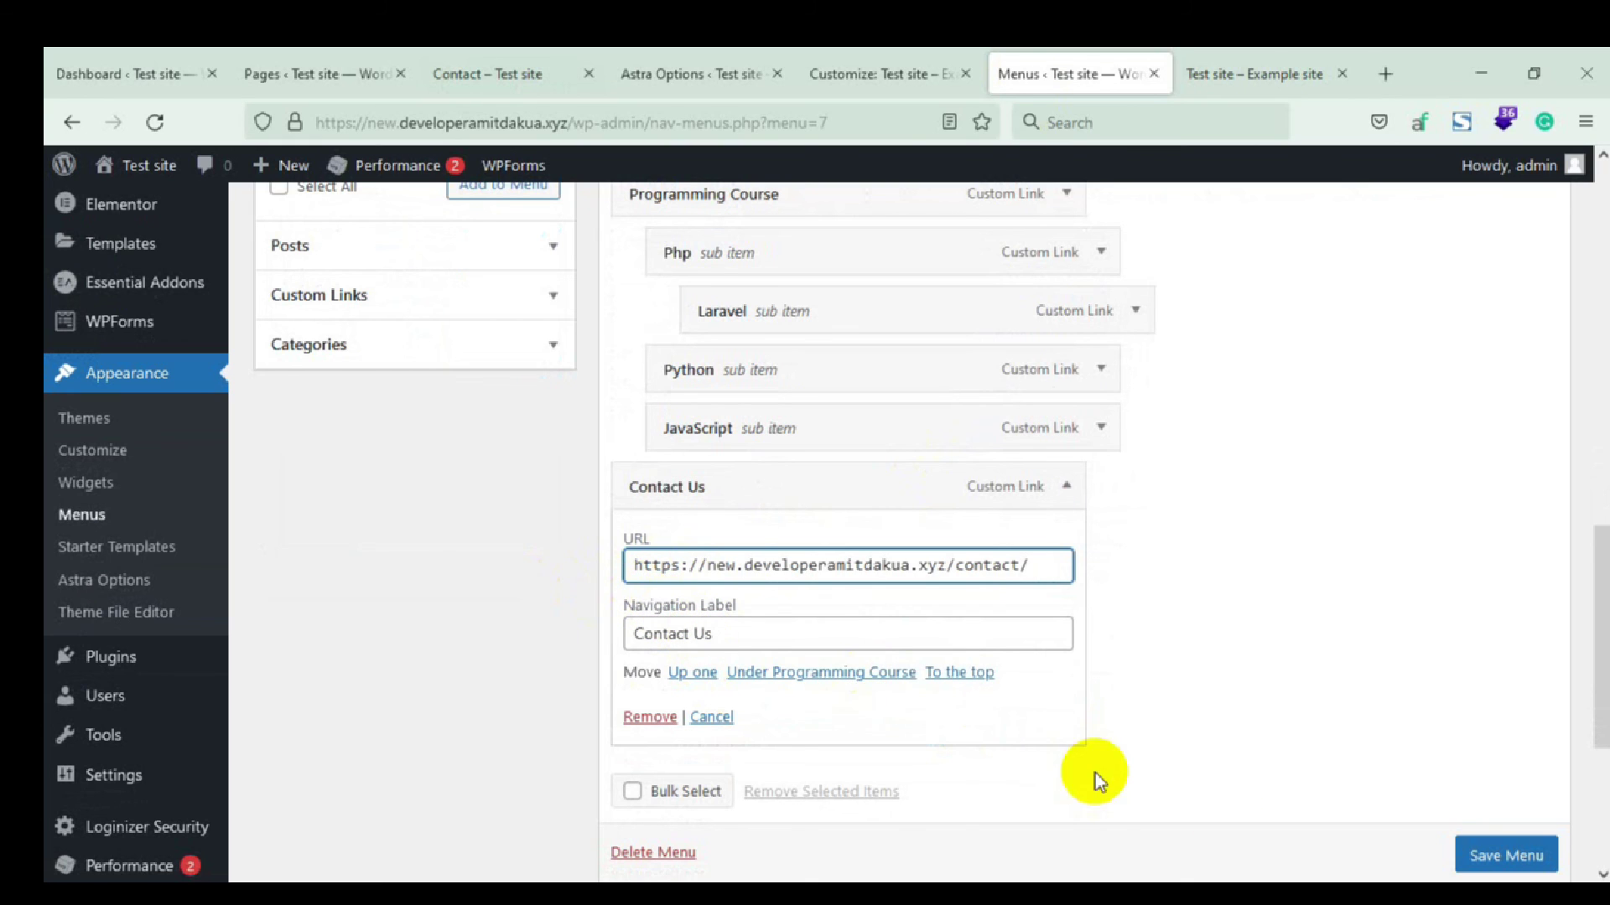
scroll(1507, 855, down, 1)
click(1506, 855)
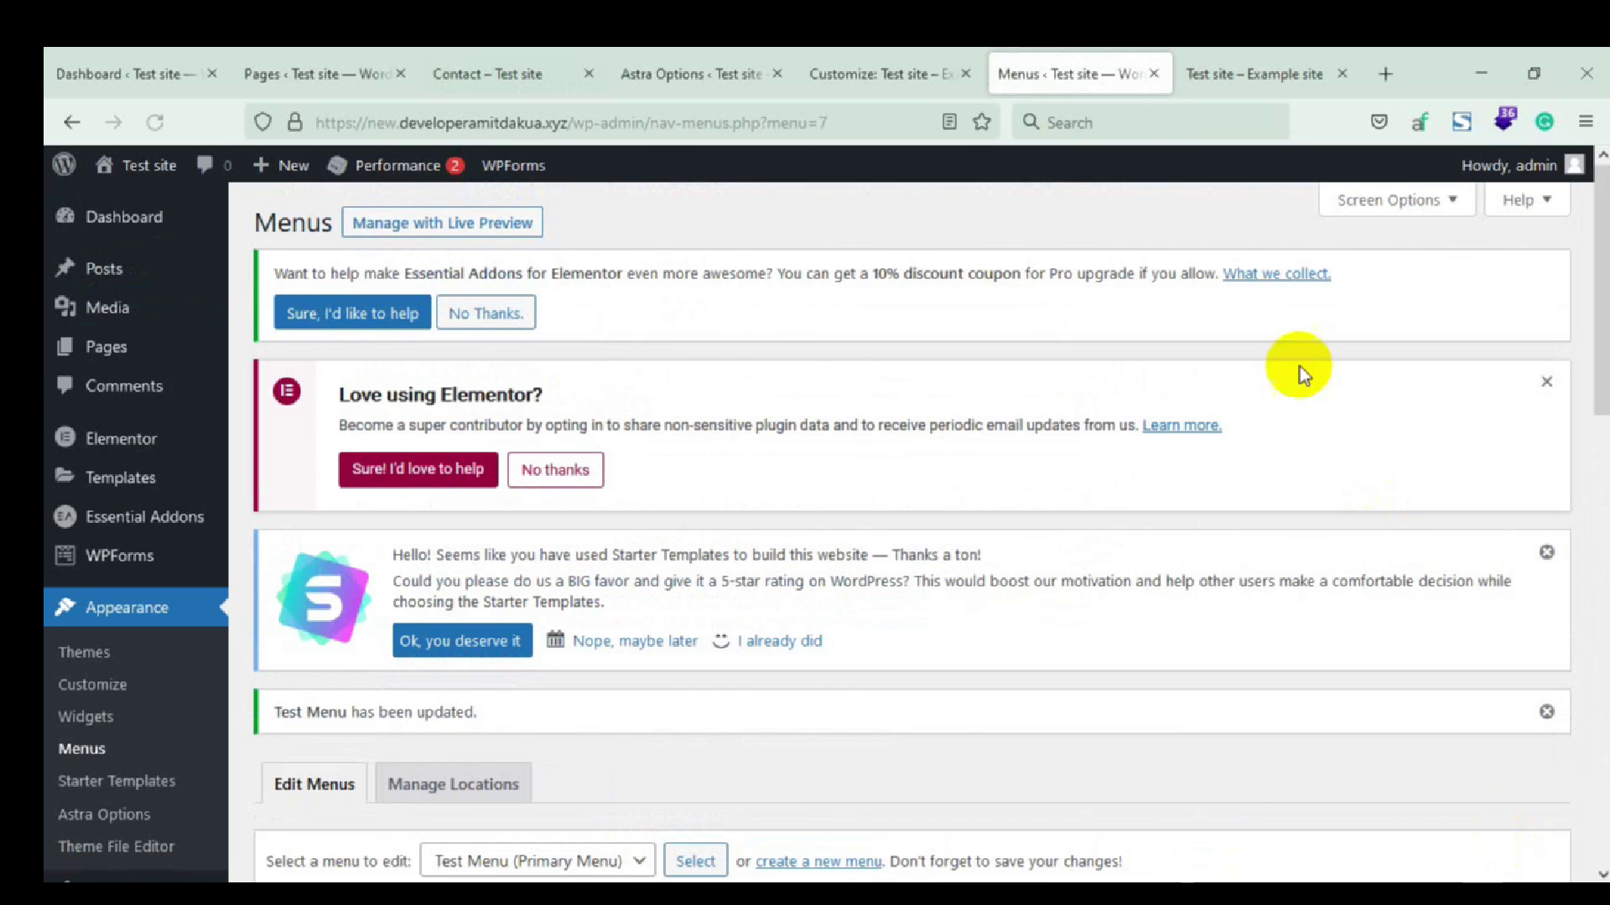
Reload the site and follow the header's Contact Us link to check which page it opens
click(1207, 77)
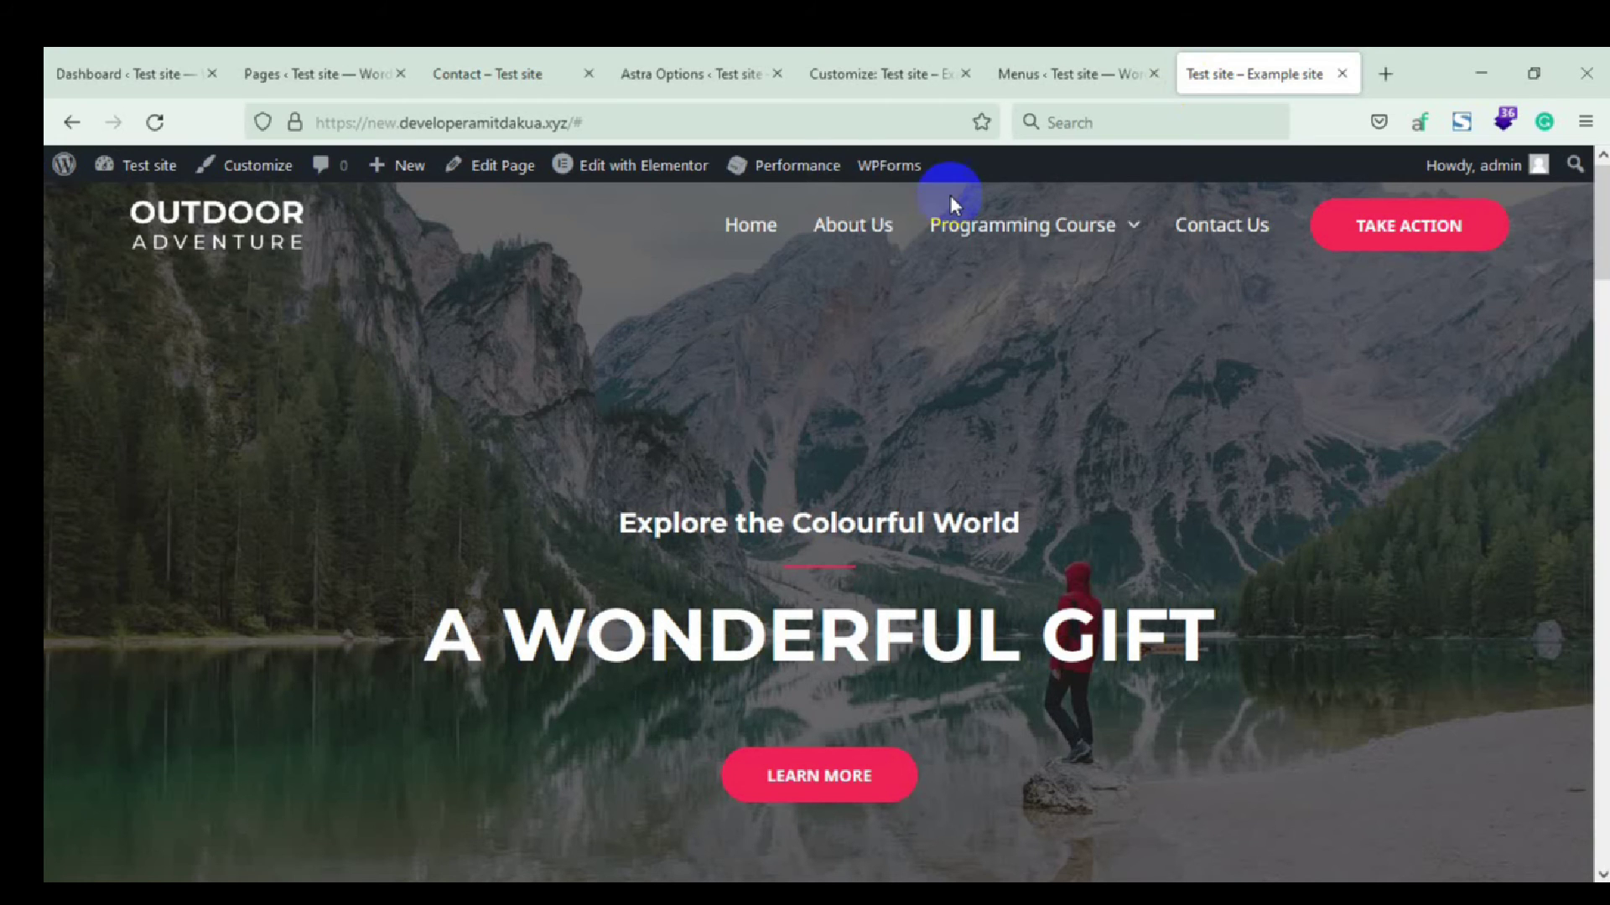
click(168, 130)
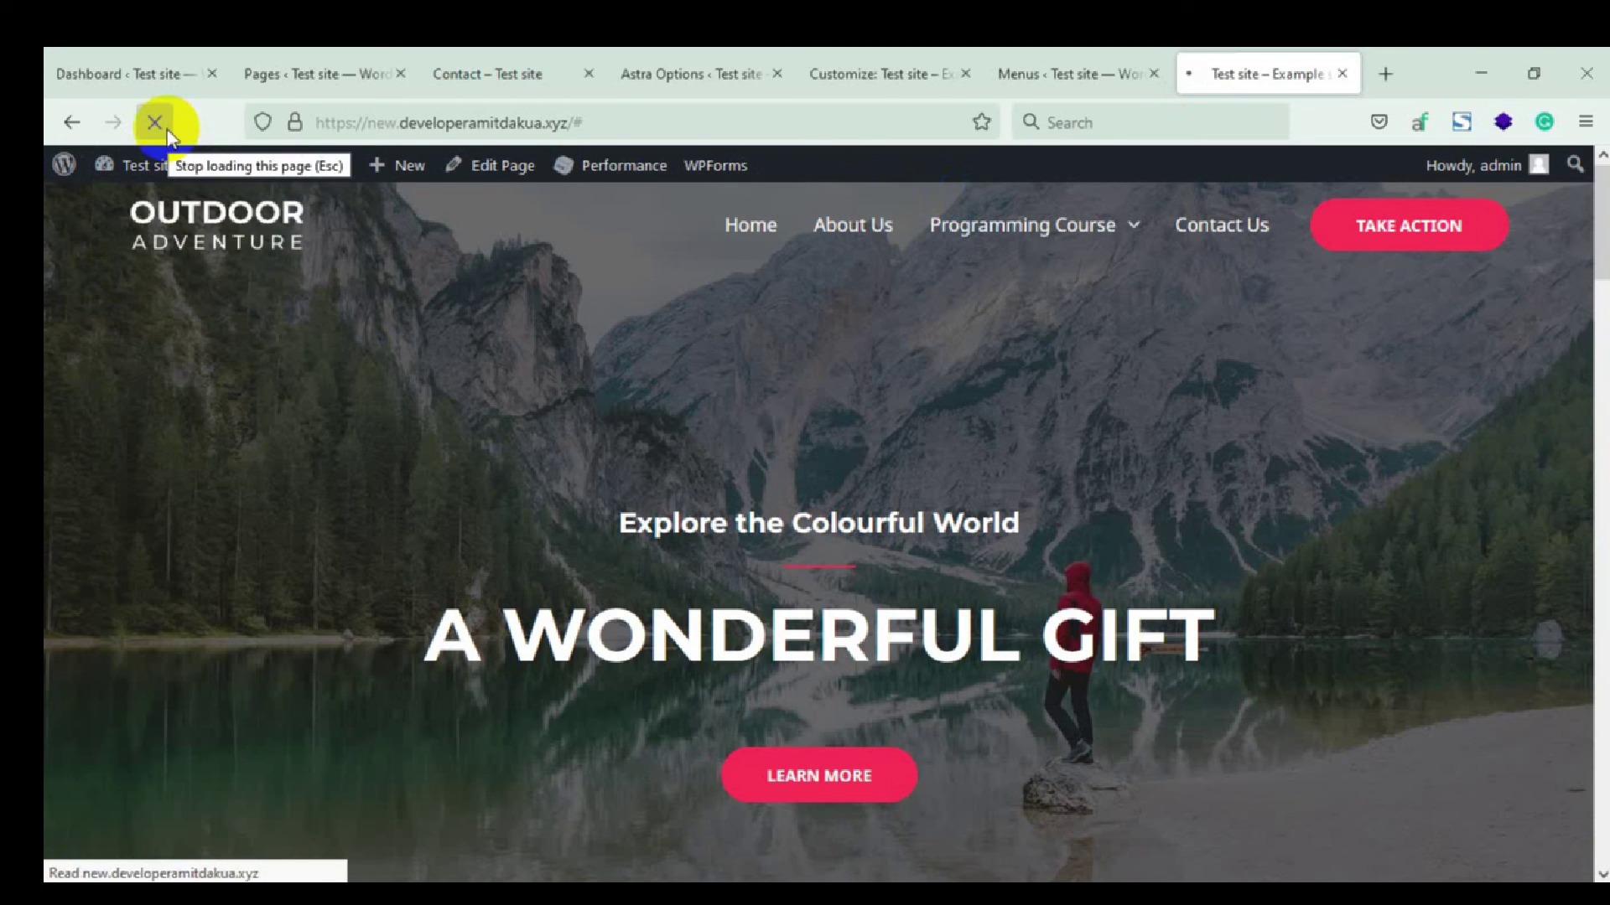
click(1225, 228)
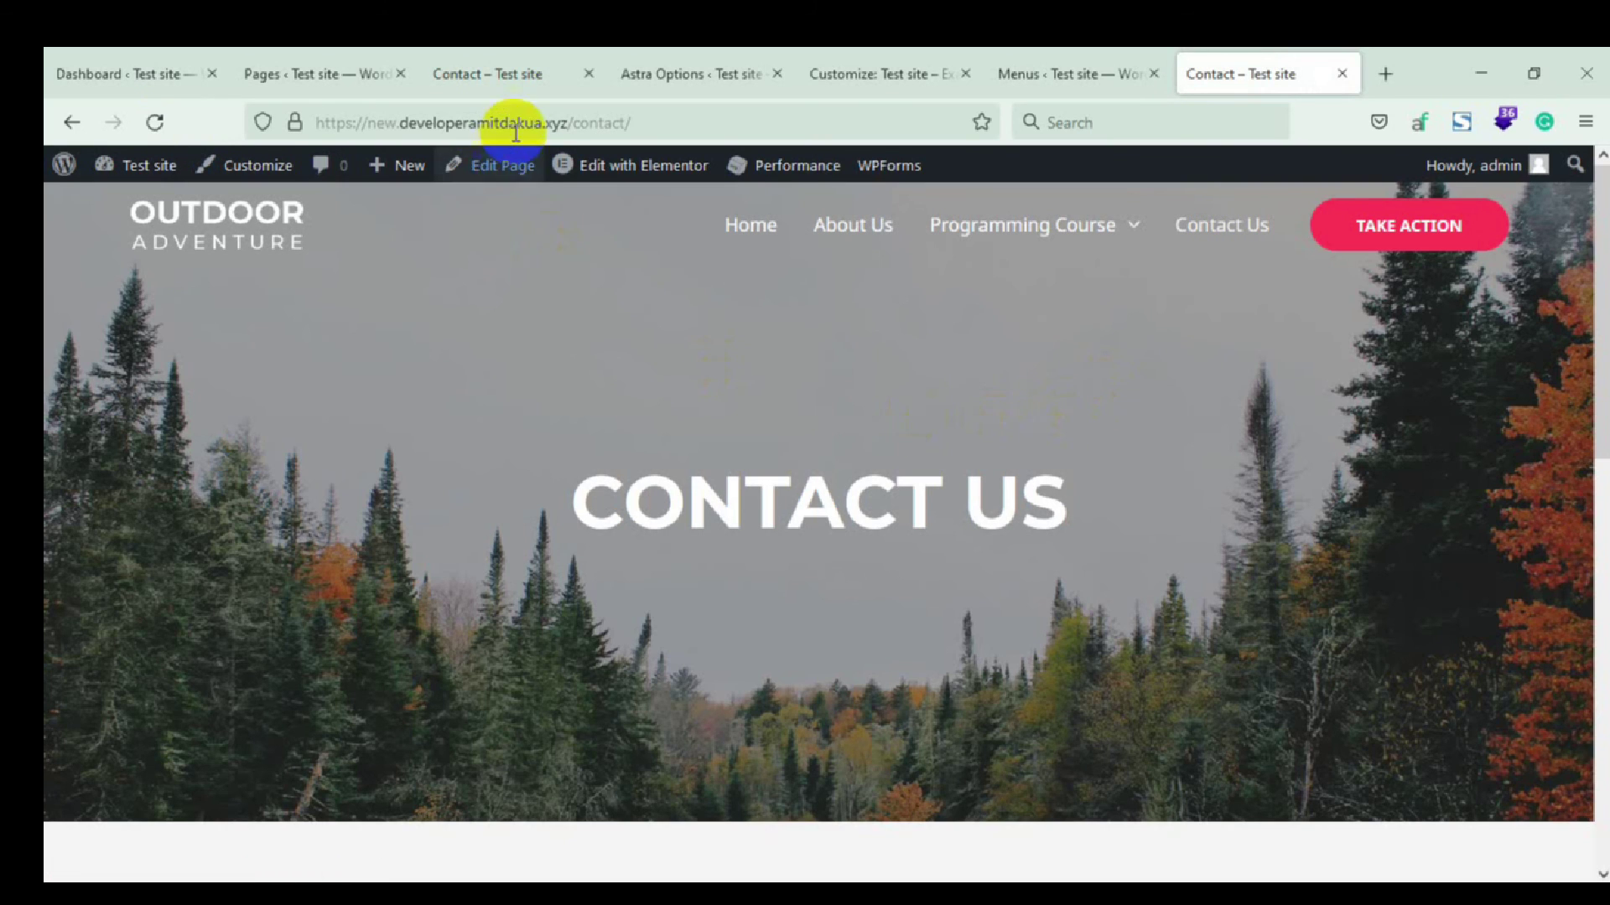
click(701, 167)
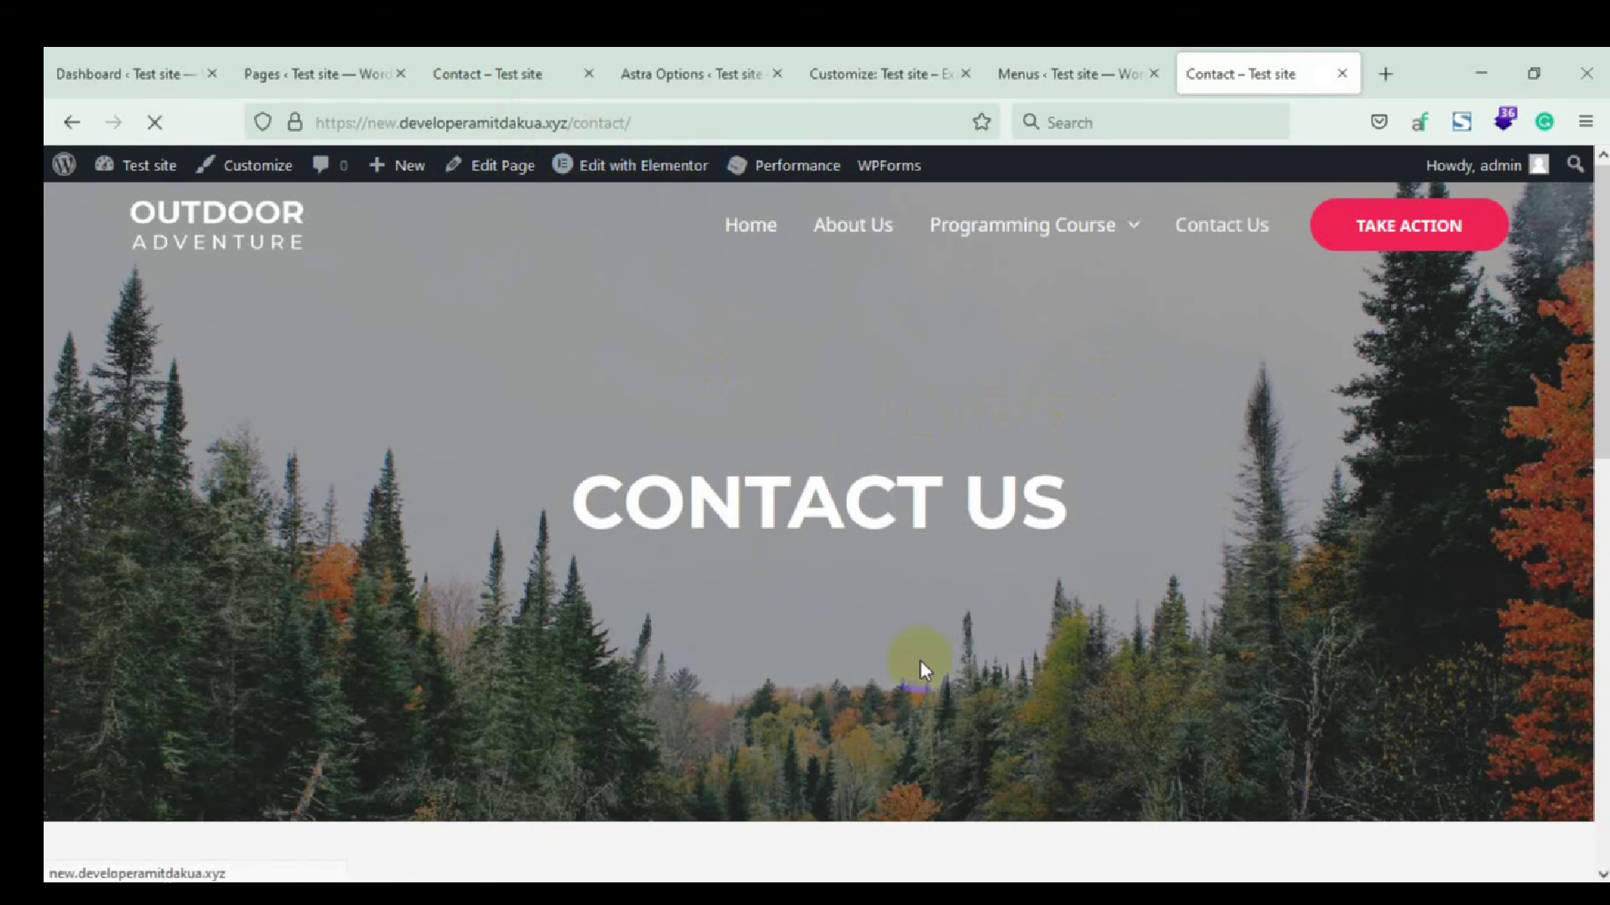